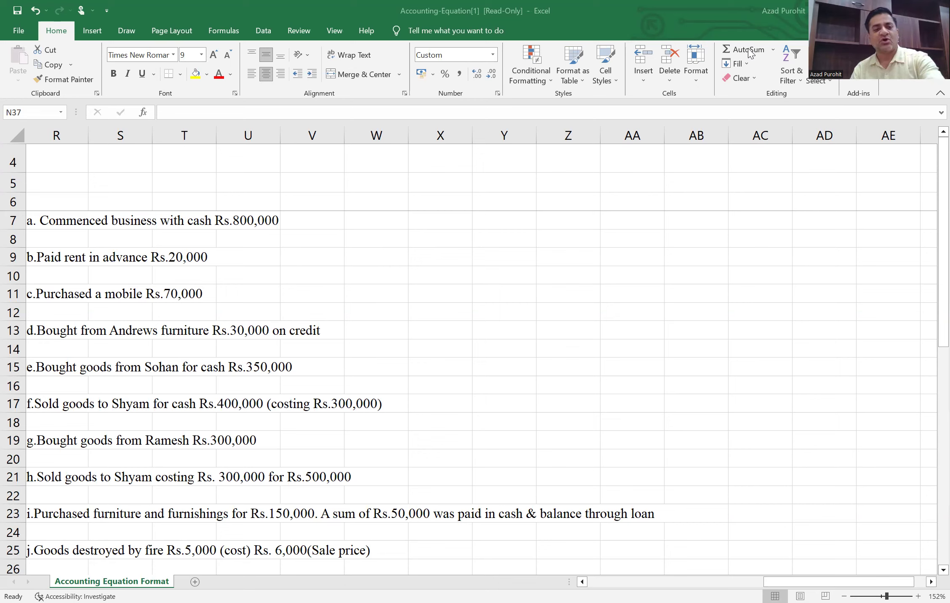
- Examine the asset, liability and equity columns of the accounting equation table and the list of lettered transactions beside it
scroll(750, 52, left, 2)
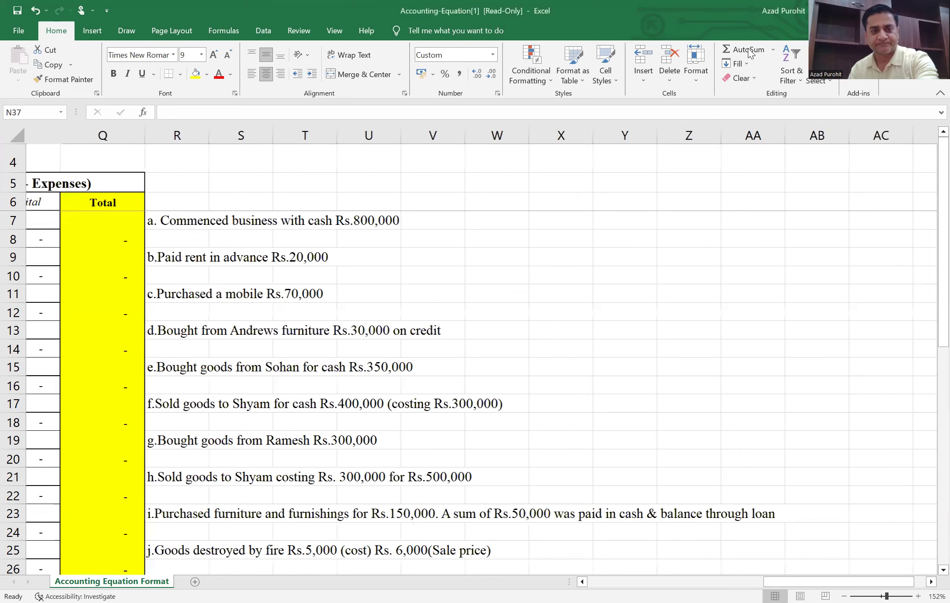
scroll(749, 53, left, 3)
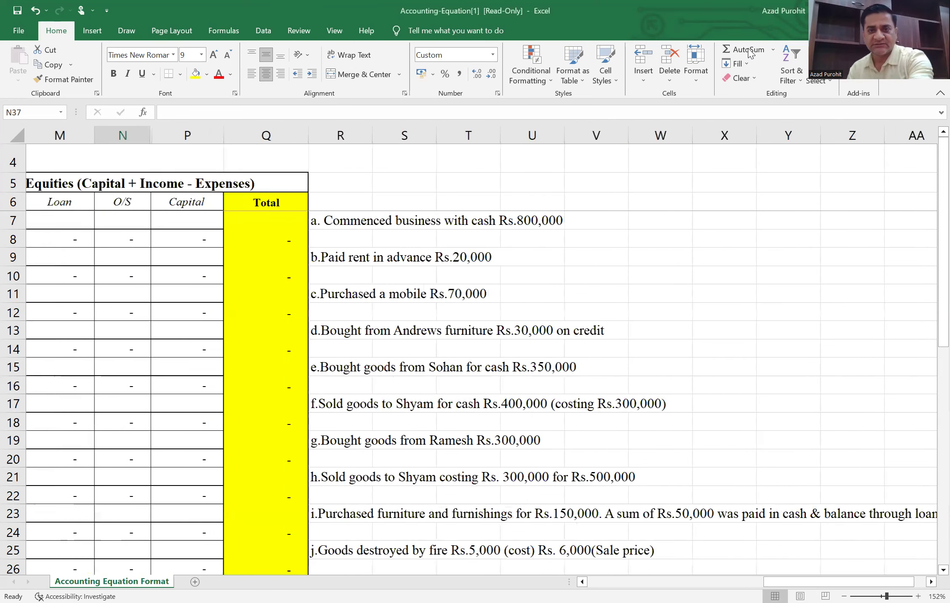
scroll(749, 53, left, 3)
scroll(750, 53, left, 2)
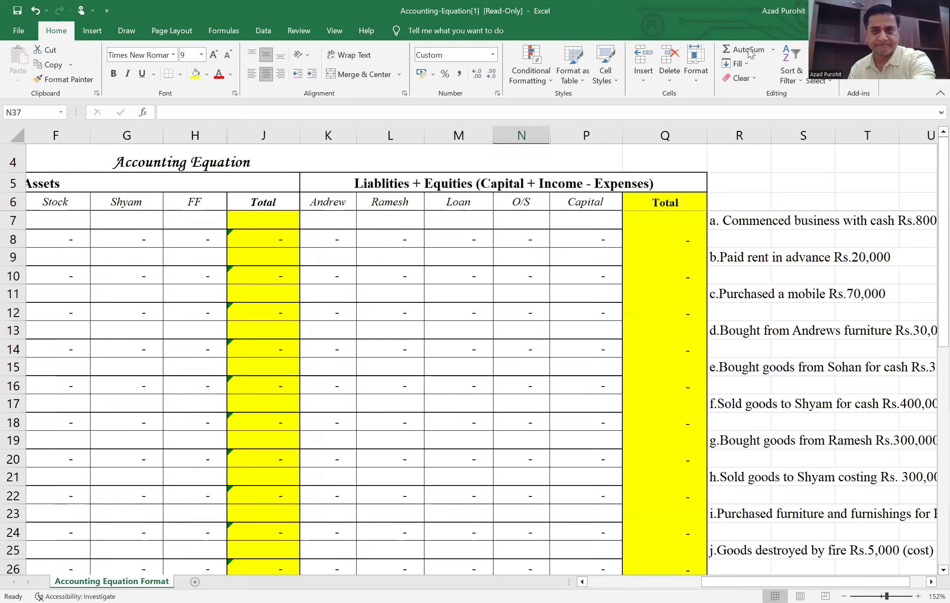
scroll(749, 53, left, 3)
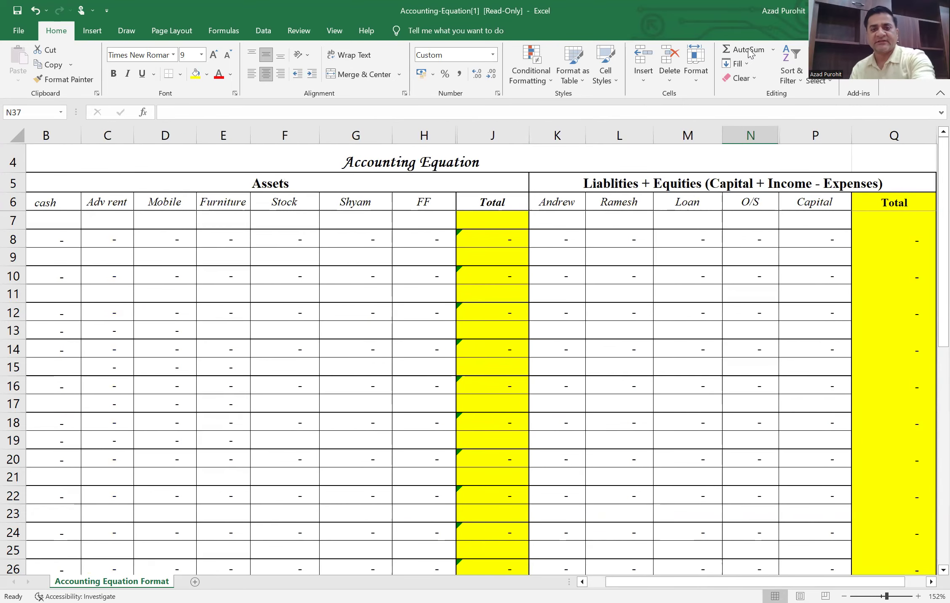
scroll(749, 52, down, 2)
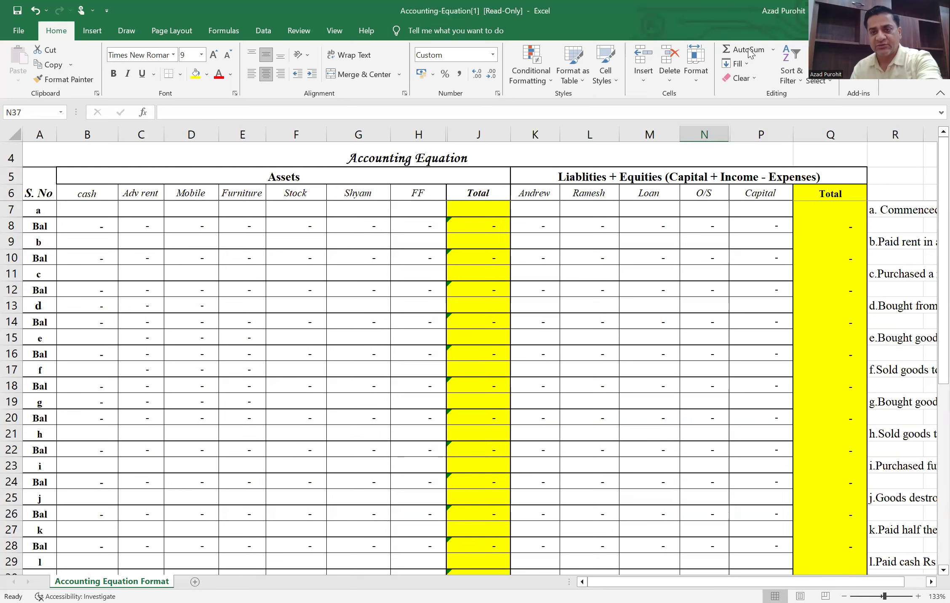
scroll(749, 53, right, 5)
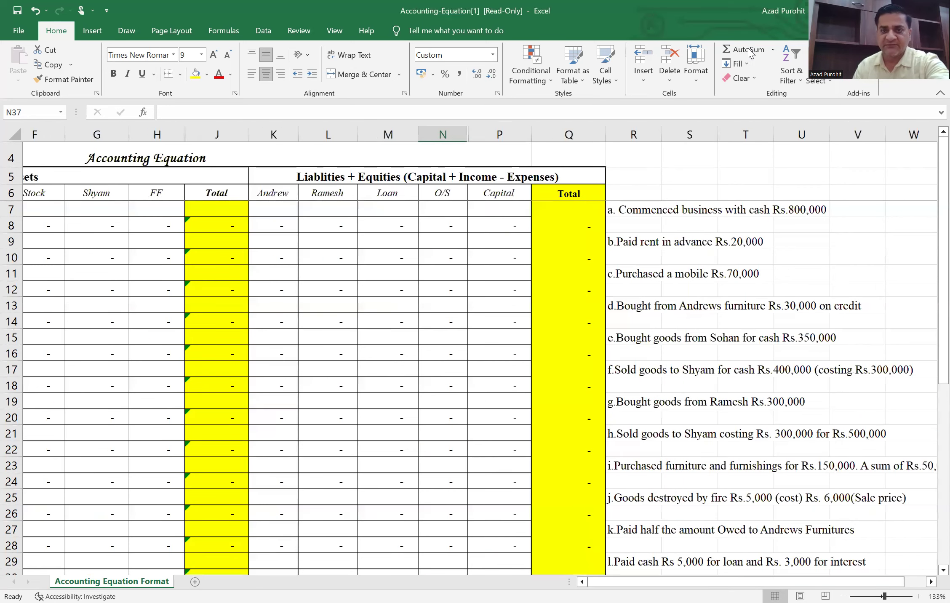
scroll(749, 52, left, 2)
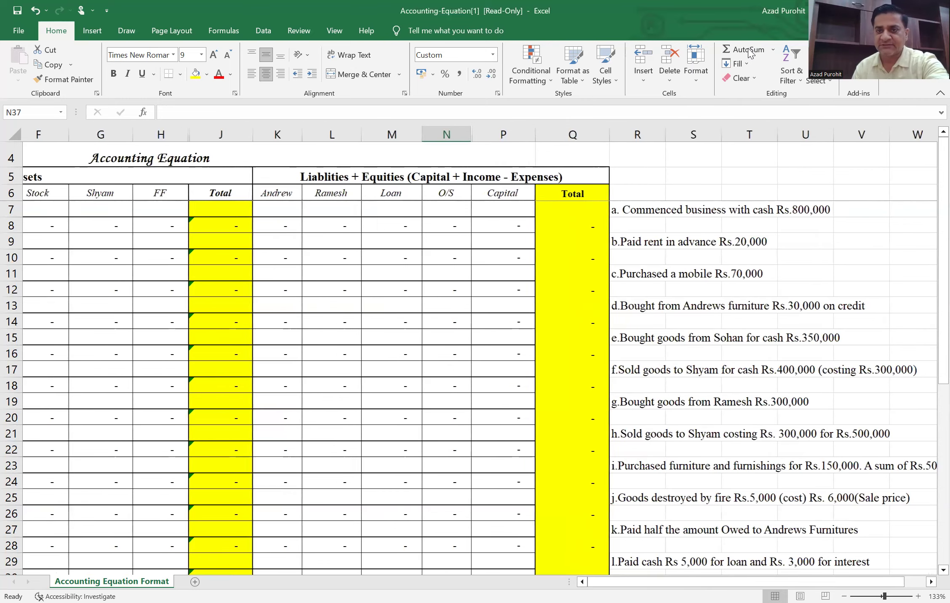
scroll(749, 53, left, 4)
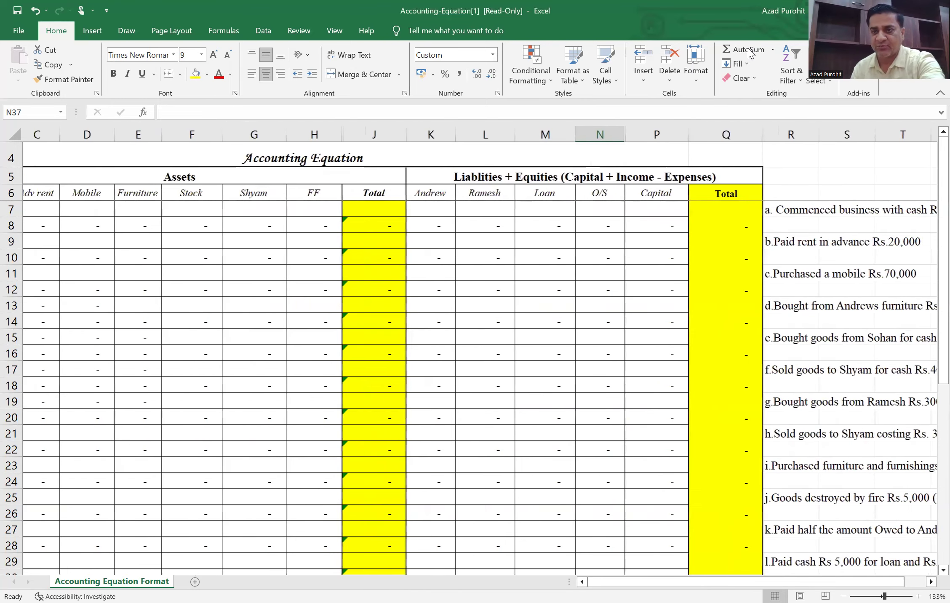
scroll(749, 53, left, 1)
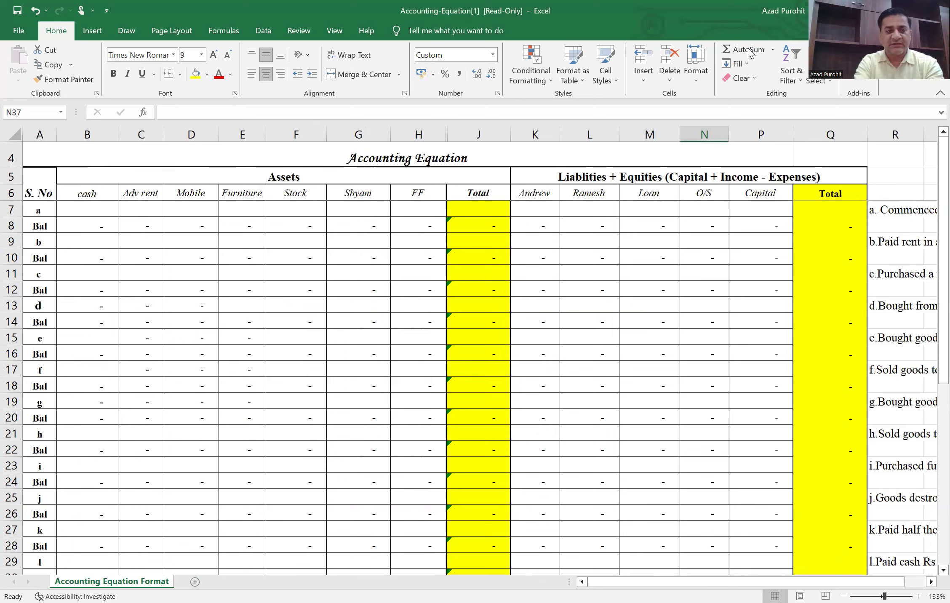
- Enter 800000 under cash for transaction a and inspect the formulas in the cash balance and assets total below it
click(97, 208)
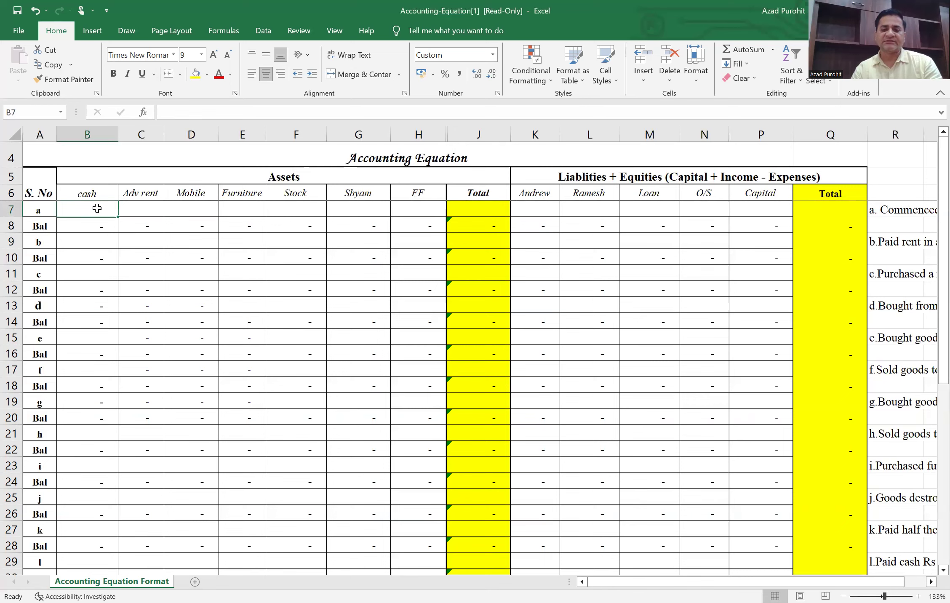
text(8)
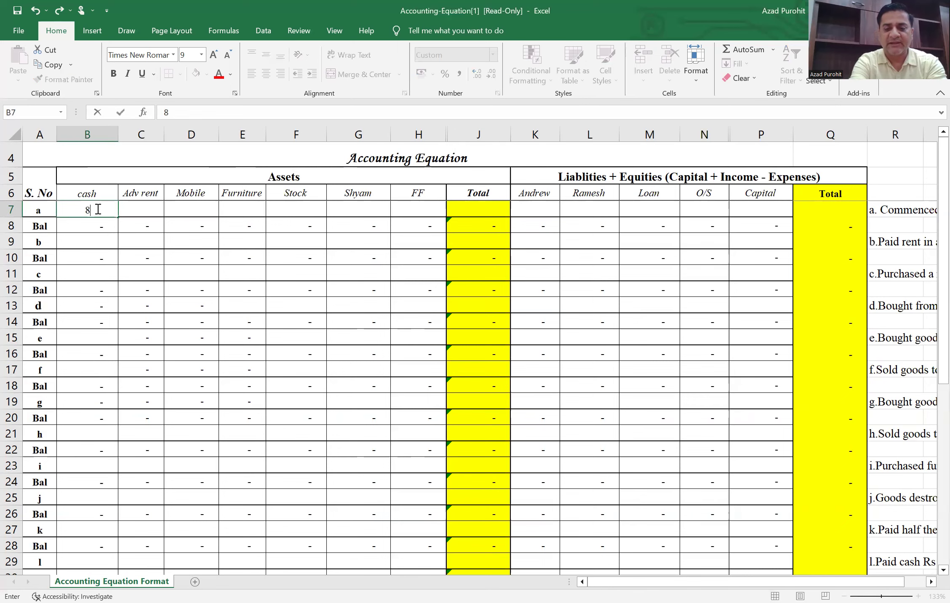
text(0000)
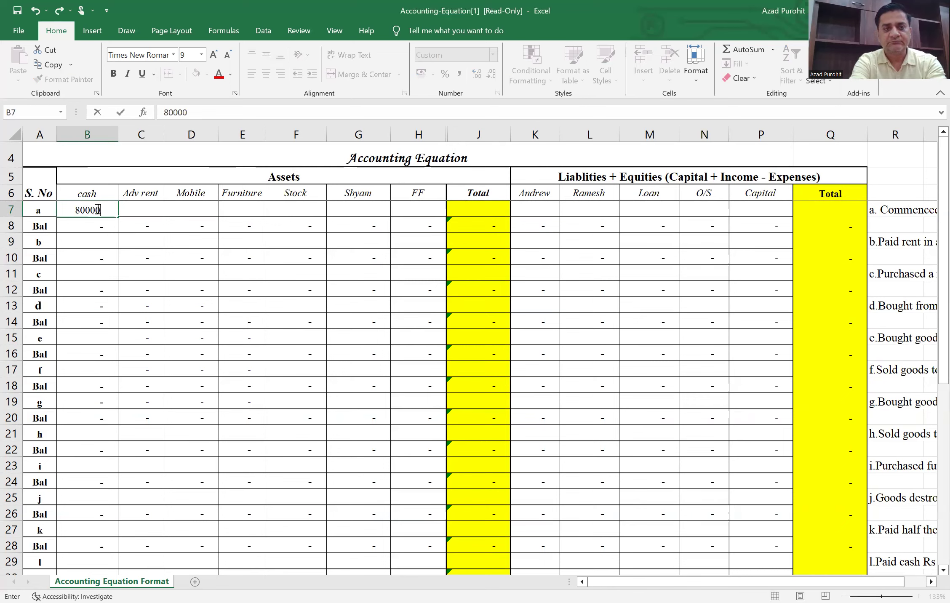
text(0)
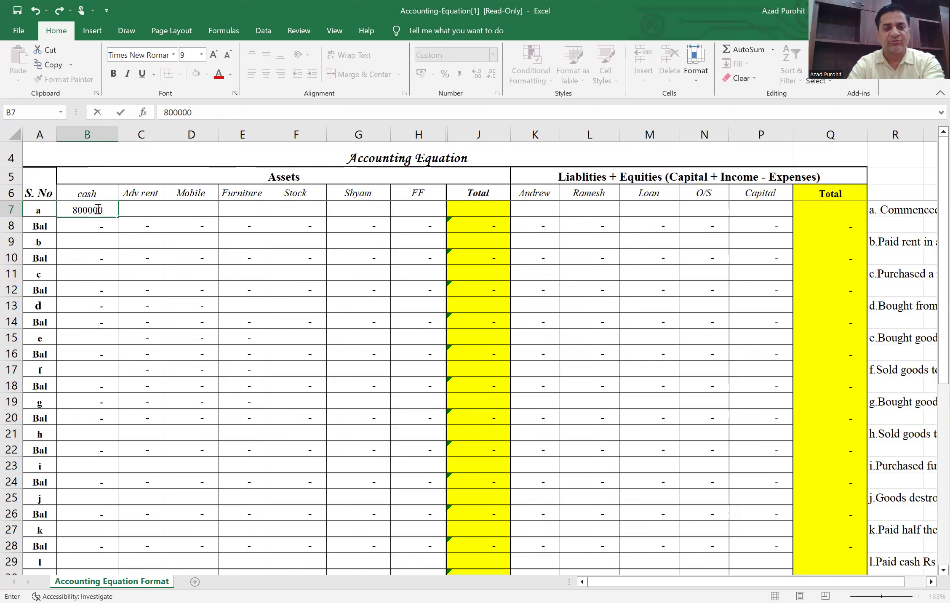
key(Tab)
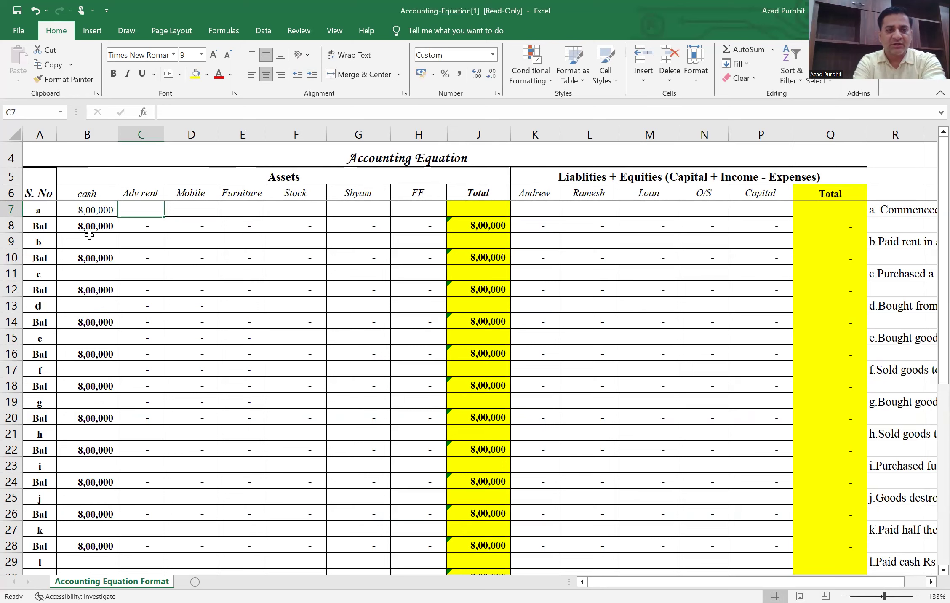
click(89, 228)
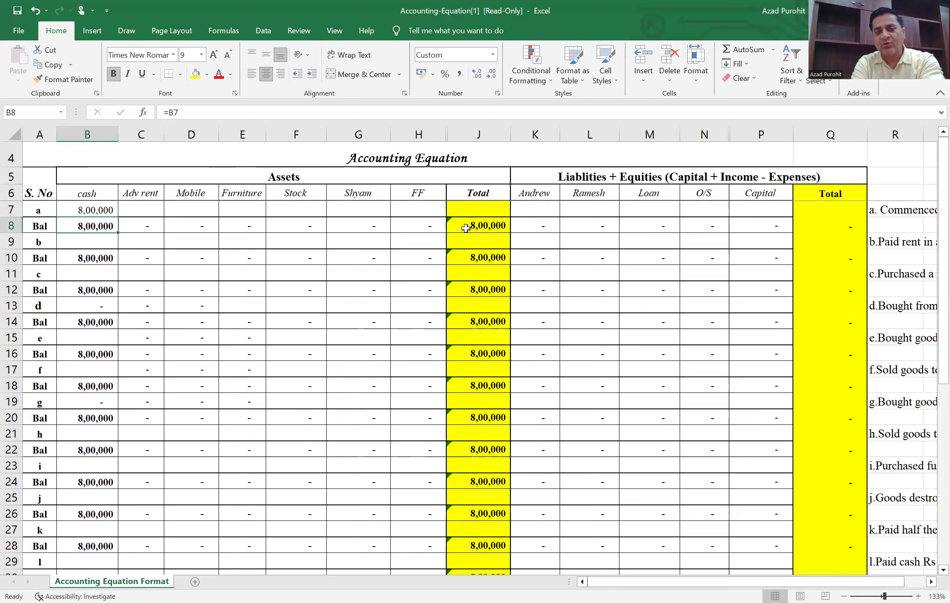
click(466, 229)
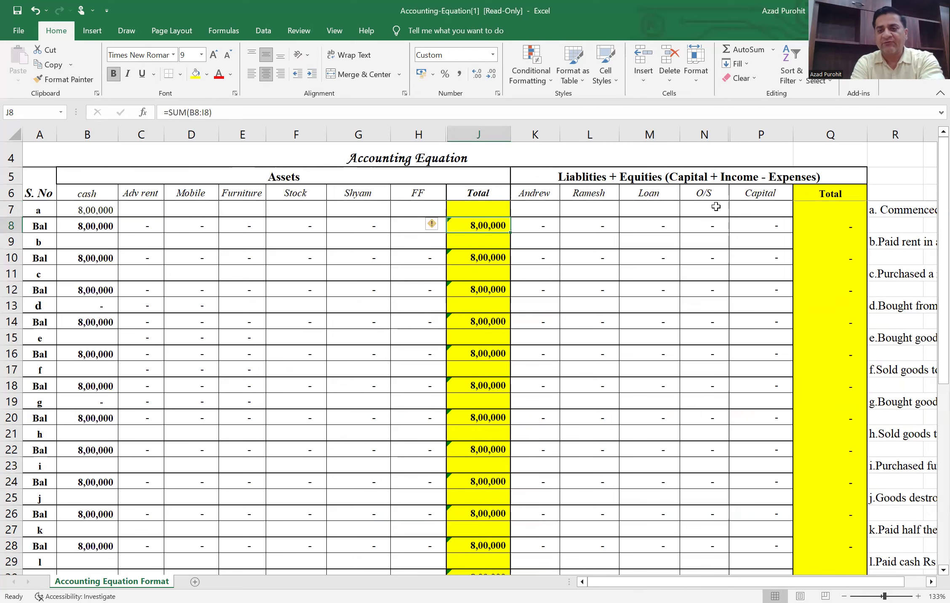
- Enter 800000 under Capital for transaction a and compare the assets total with the liabilities and equities total in the balance row
click(754, 213)
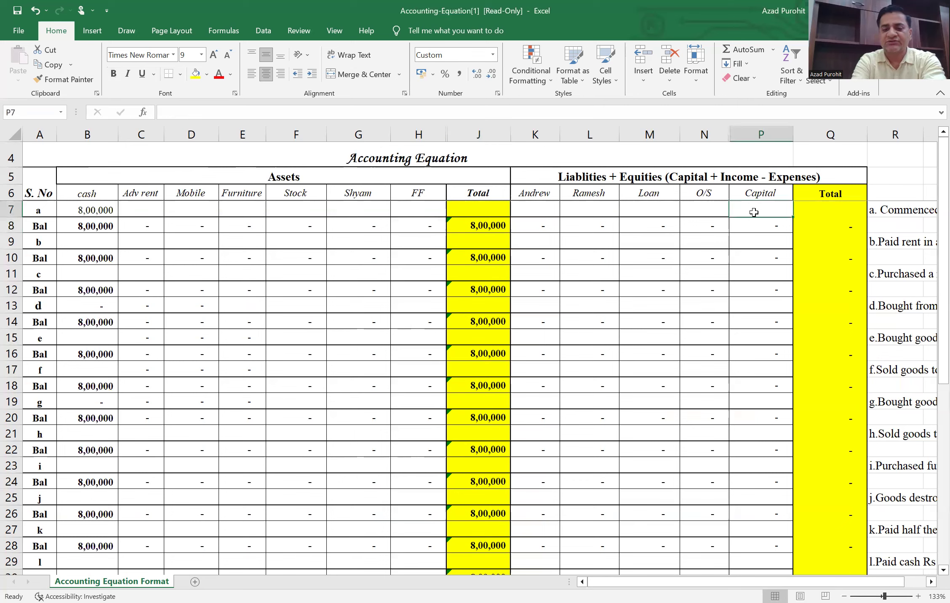
text(800)
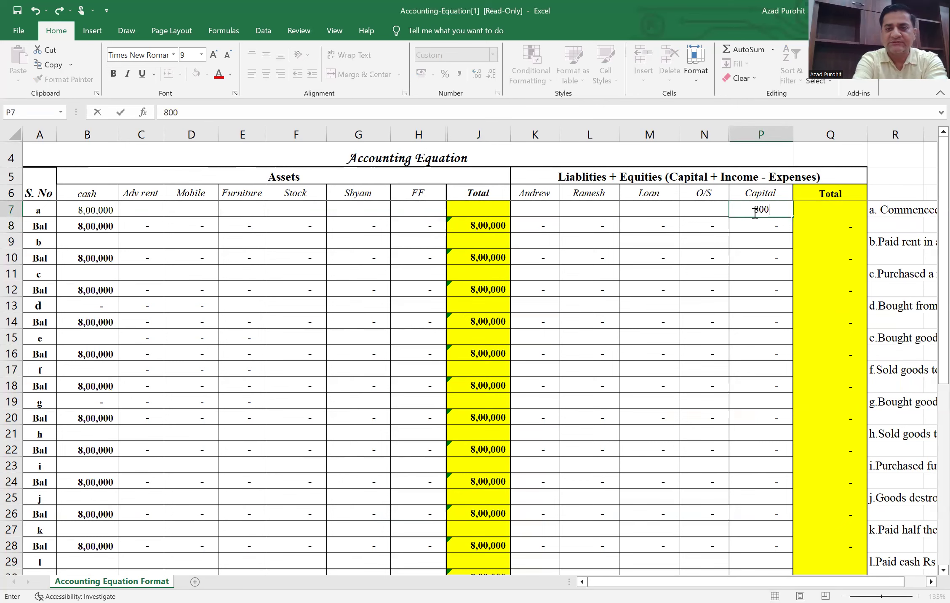
text(000)
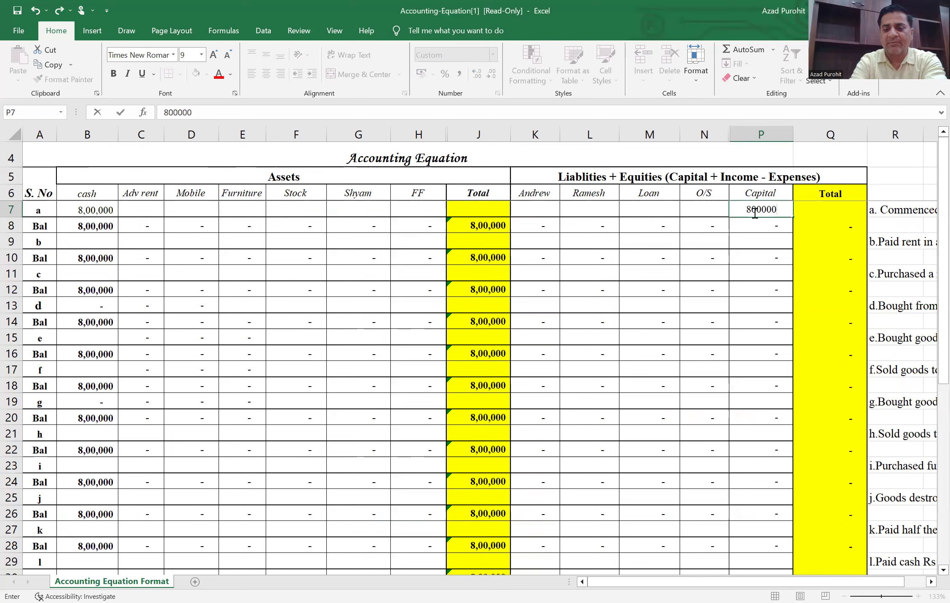
key(Return)
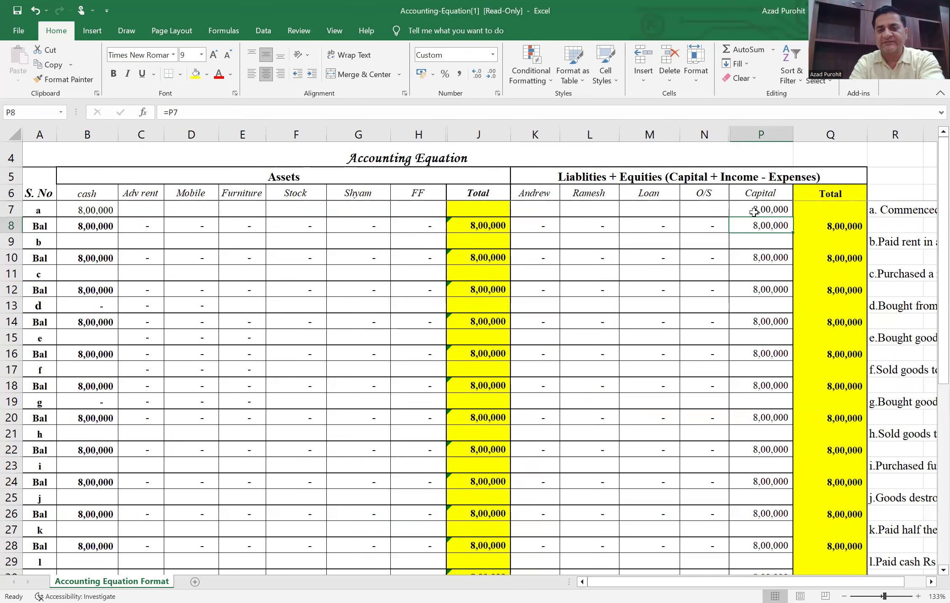
click(484, 226)
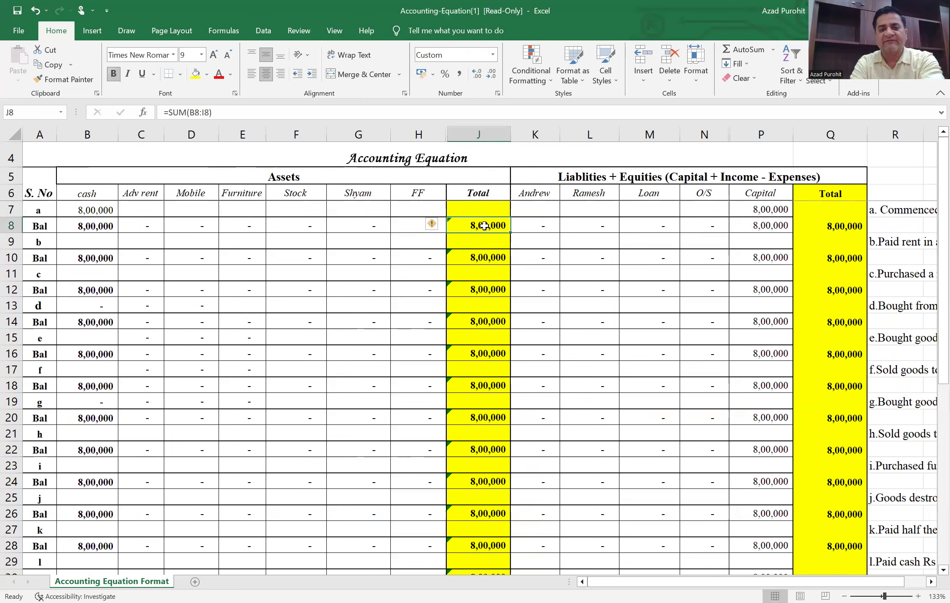
click(834, 228)
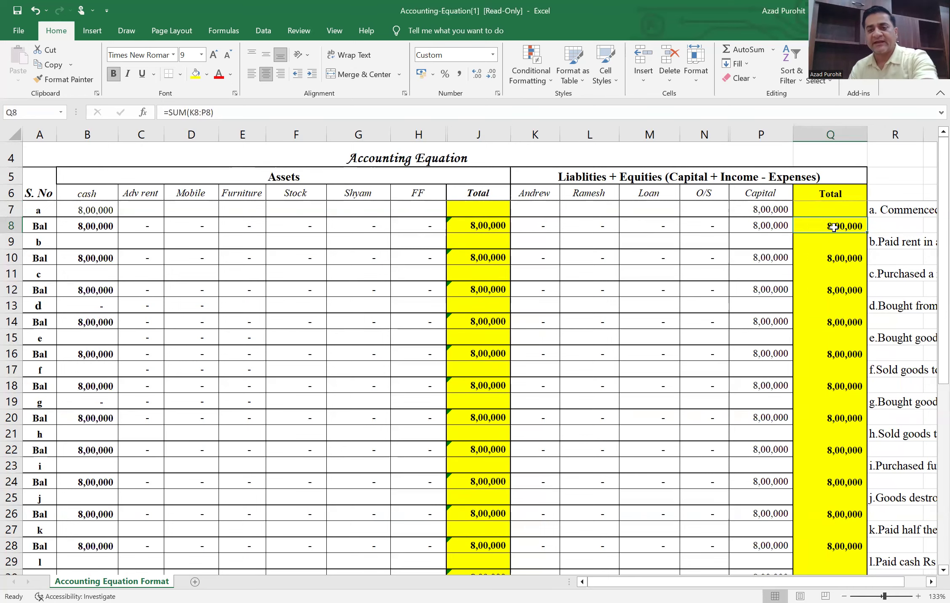
- Record the advance rent payment of transaction b with -20000 under cash and 20000 under Adv rent
scroll(834, 228, right, 2)
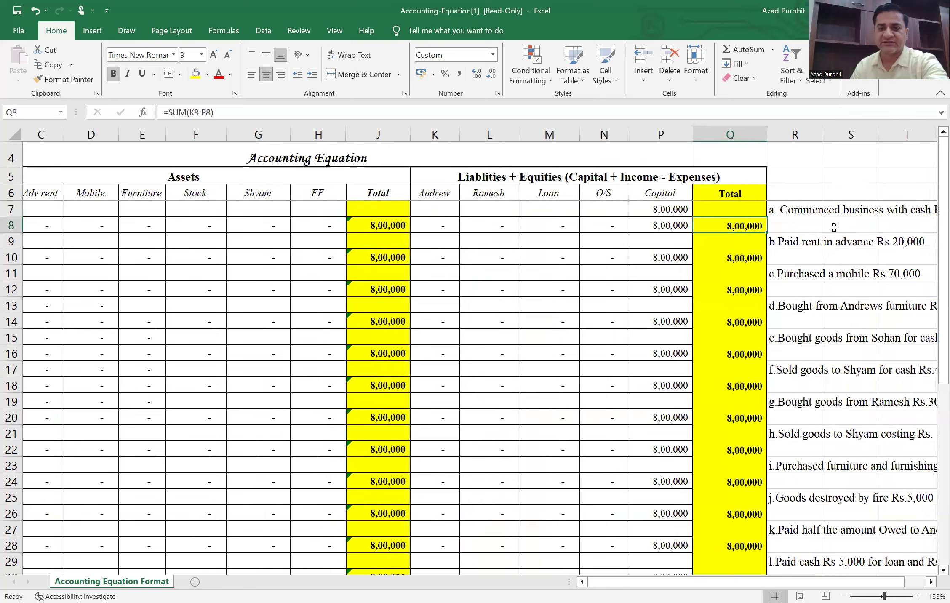
scroll(834, 228, right, 3)
scroll(834, 228, left, 2)
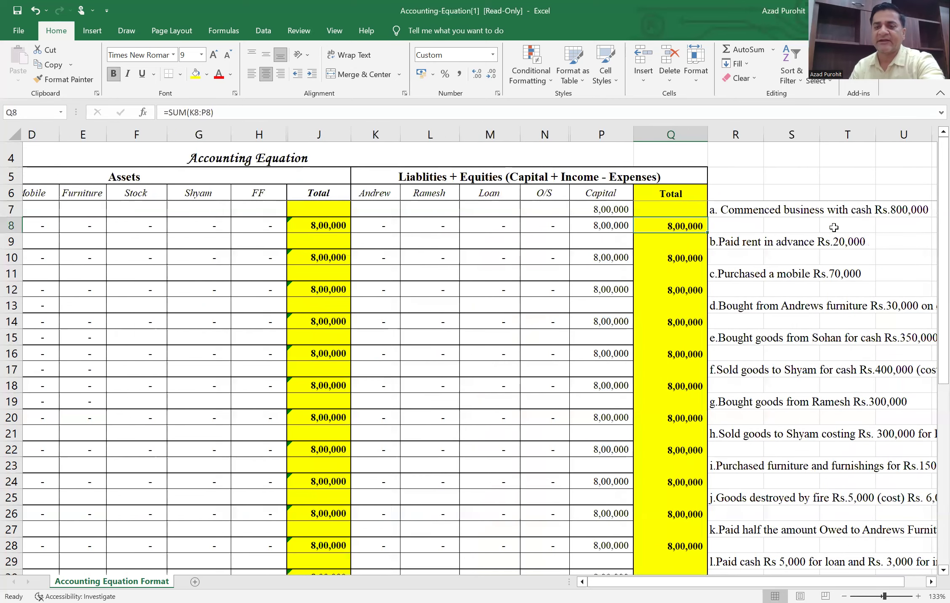
scroll(834, 227, left, 3)
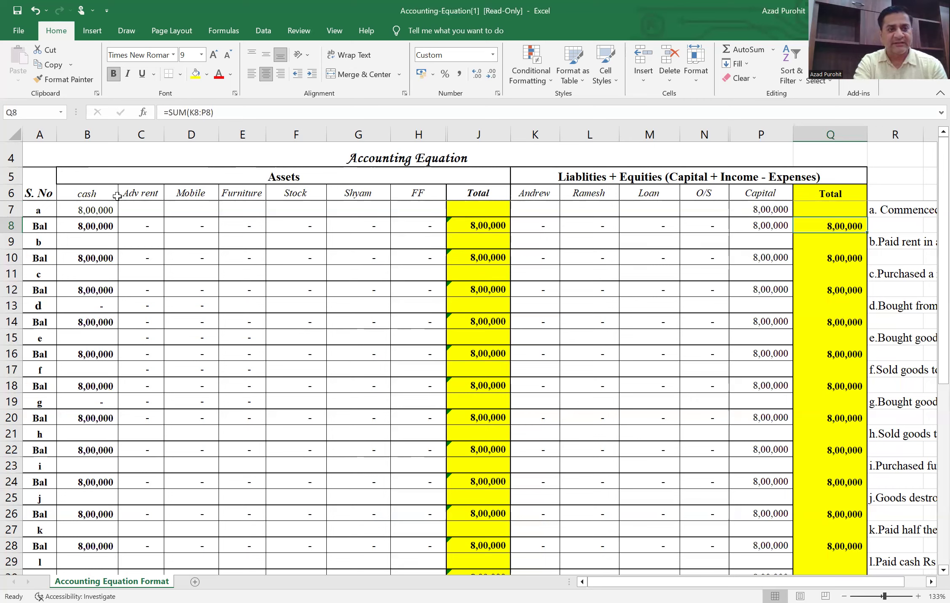
click(88, 243)
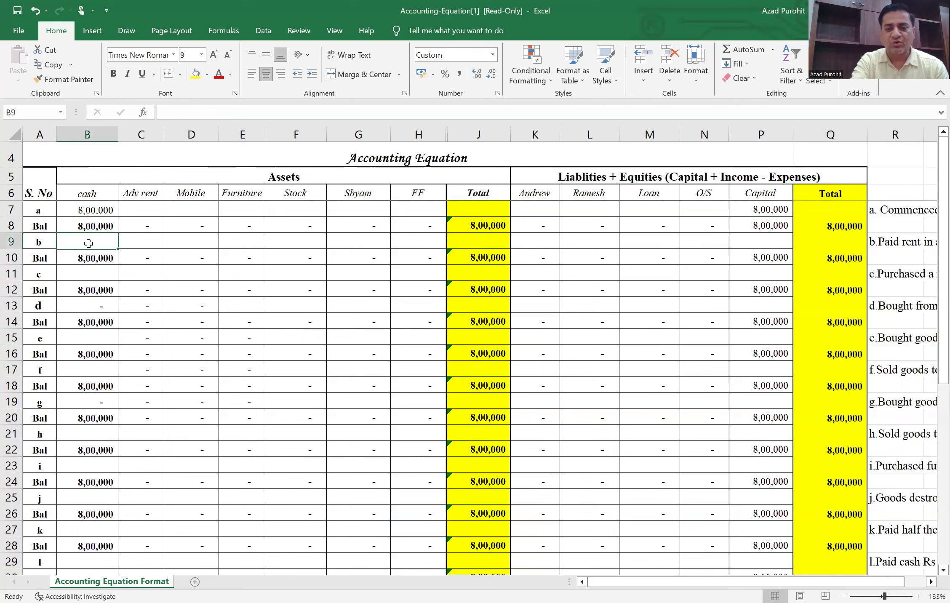
text(-20)
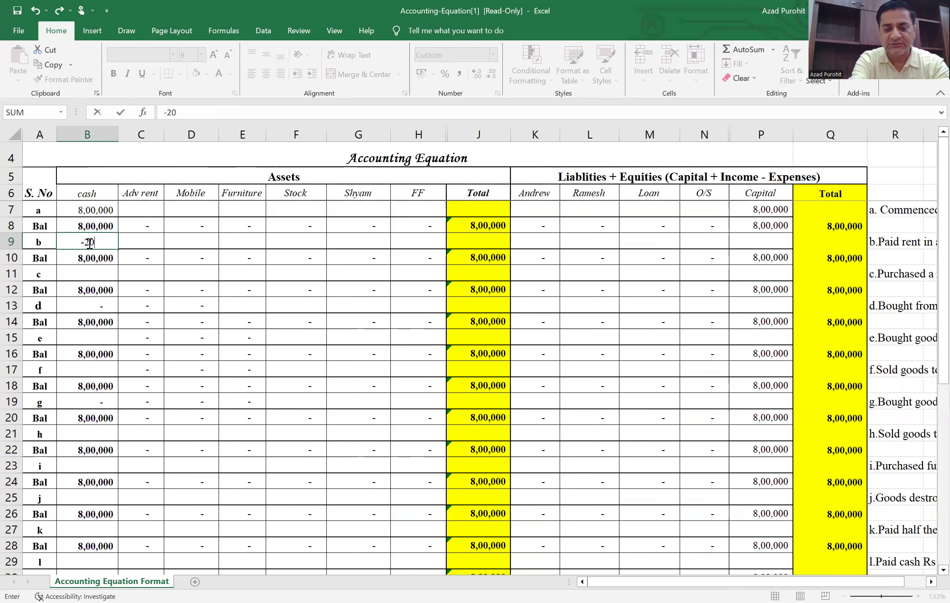
text(000)
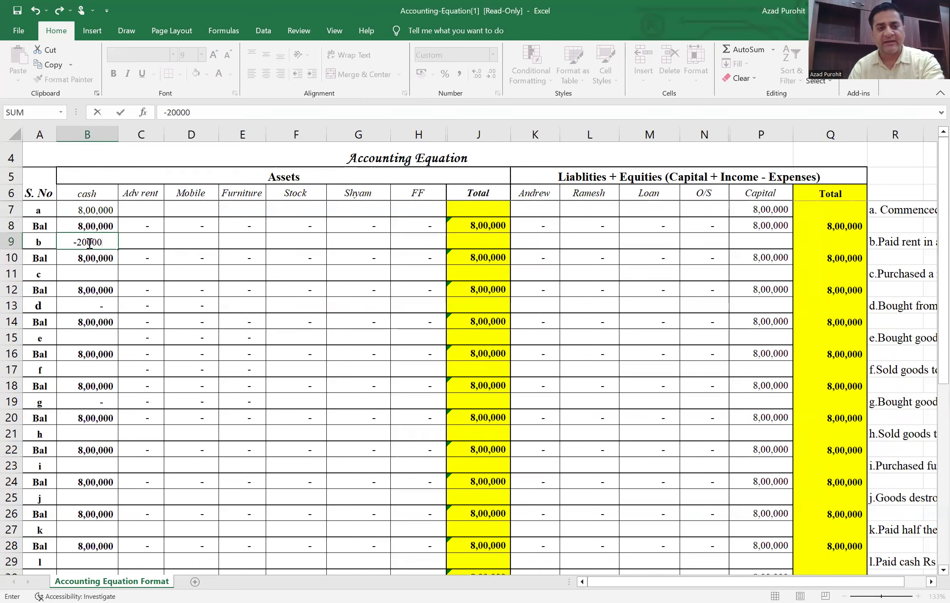
key(Tab)
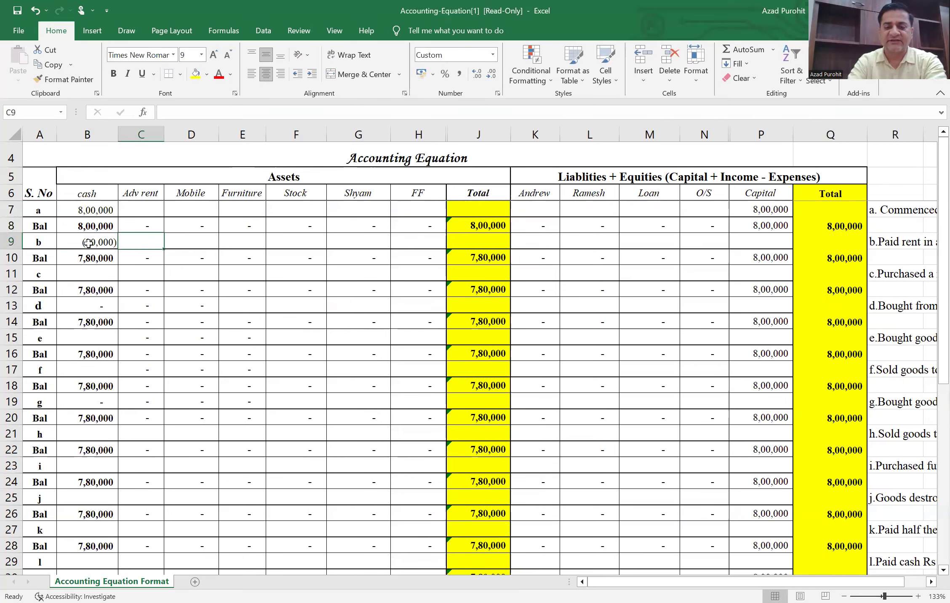
text(20000)
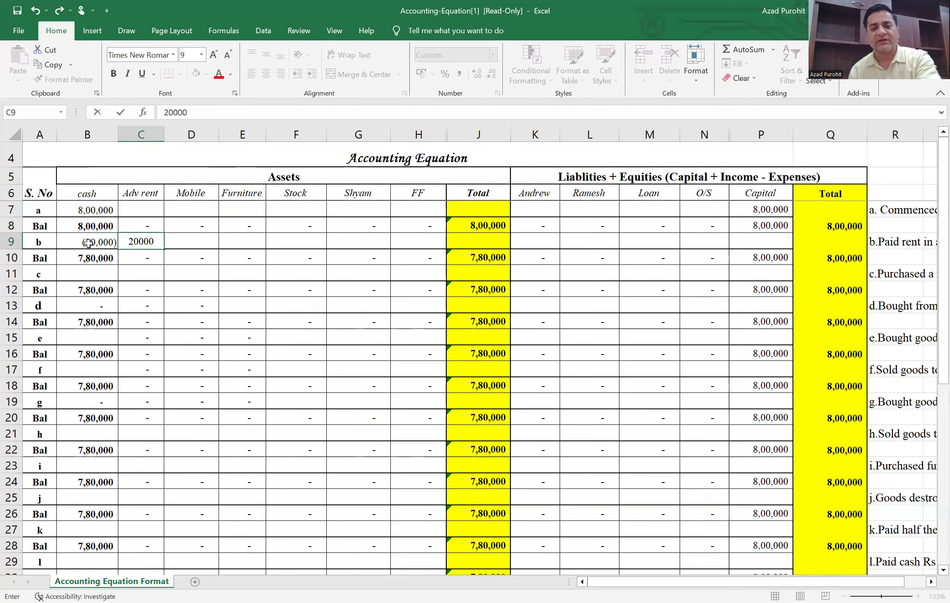
key(Tab)
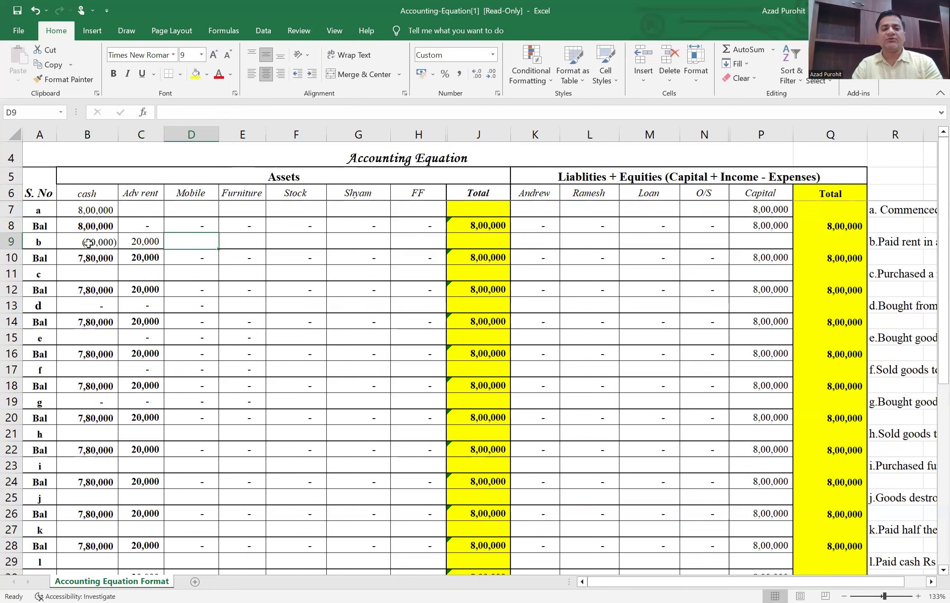
- Check the assets total in the balance row of transaction b and read the description of transaction c
click(467, 258)
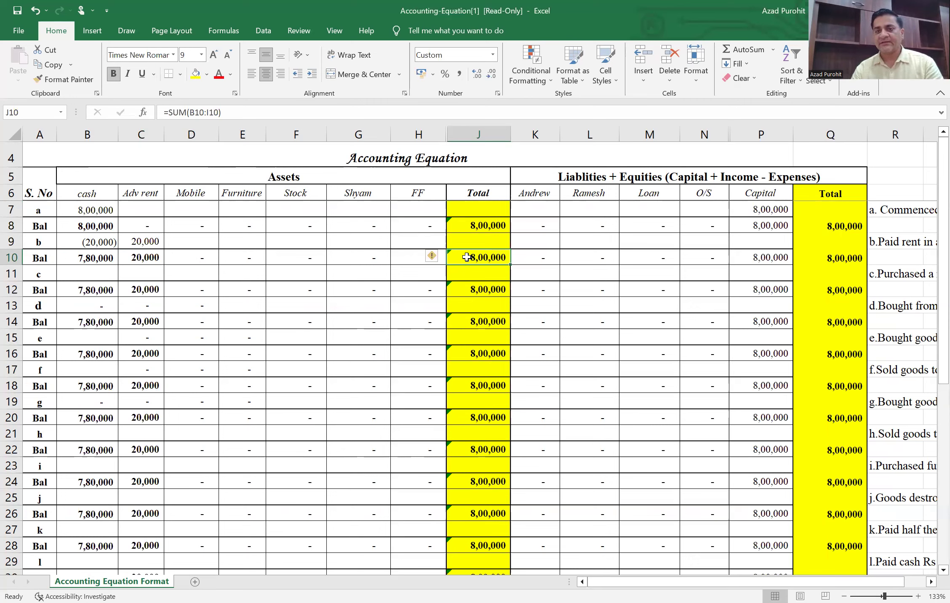
scroll(467, 257, right, 4)
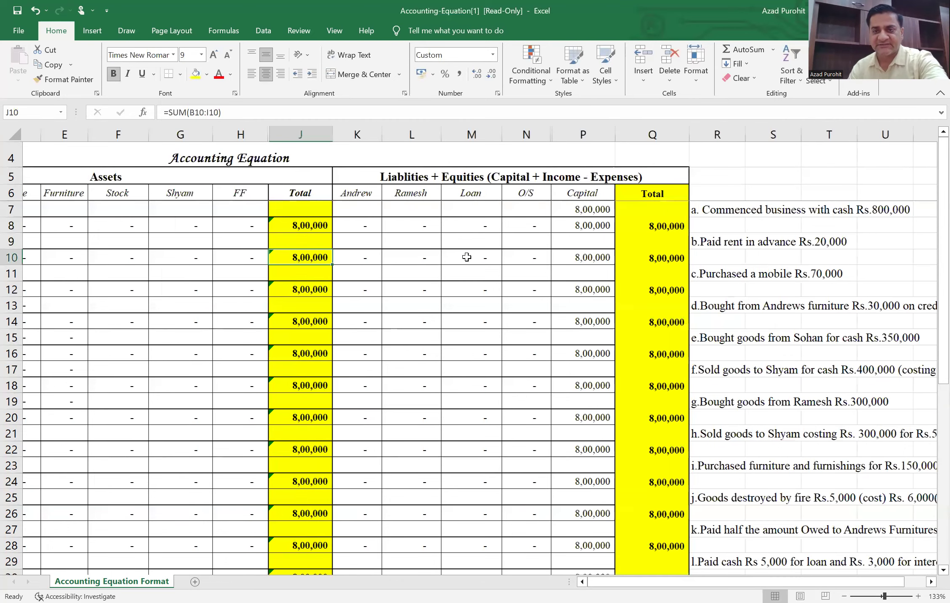
scroll(467, 257, right, 2)
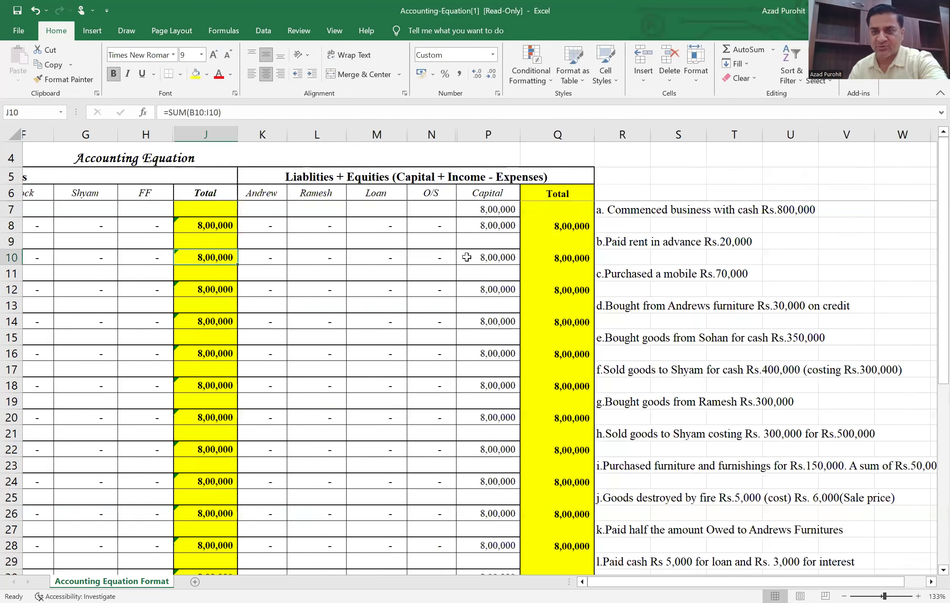
scroll(467, 257, left, 5)
scroll(466, 257, left, 1)
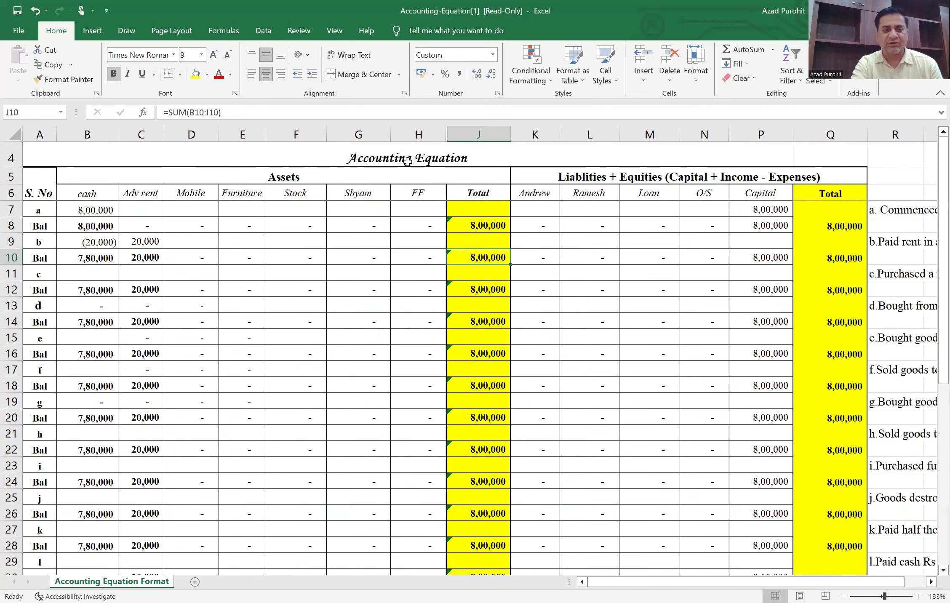
- Record the mobile purchase of transaction c with -70000 under cash and 70000 under Mobile
click(199, 196)
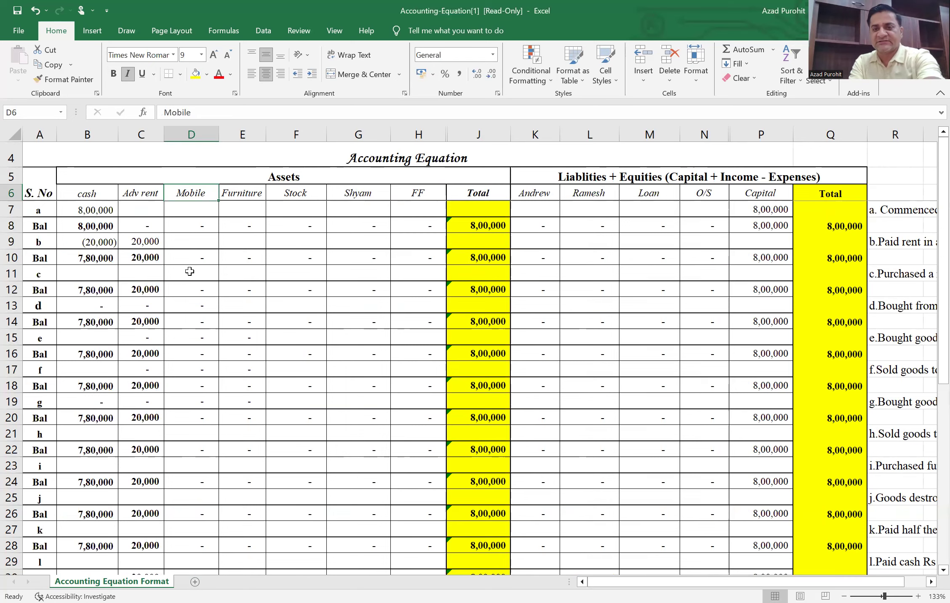
scroll(189, 272, right, 3)
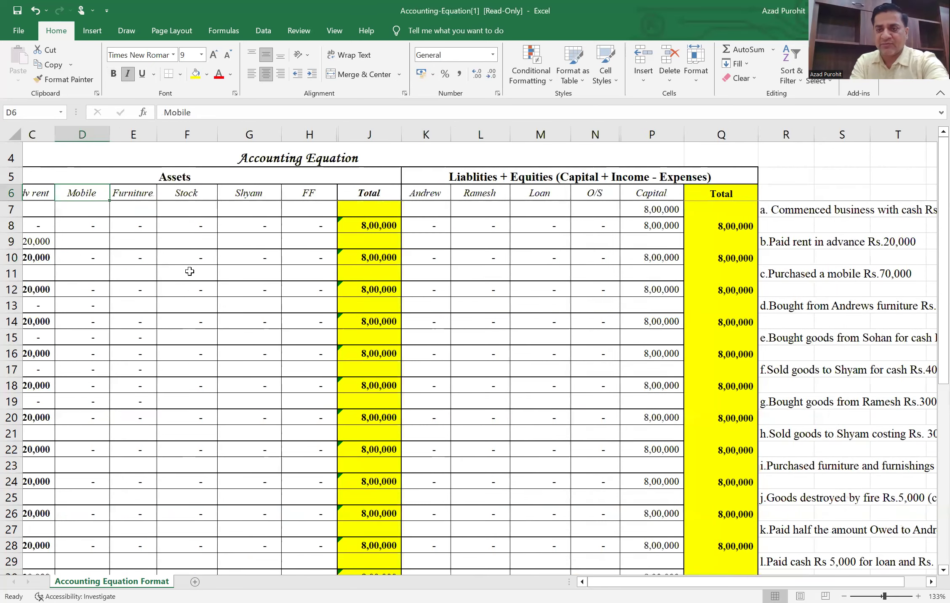
scroll(189, 272, left, 3)
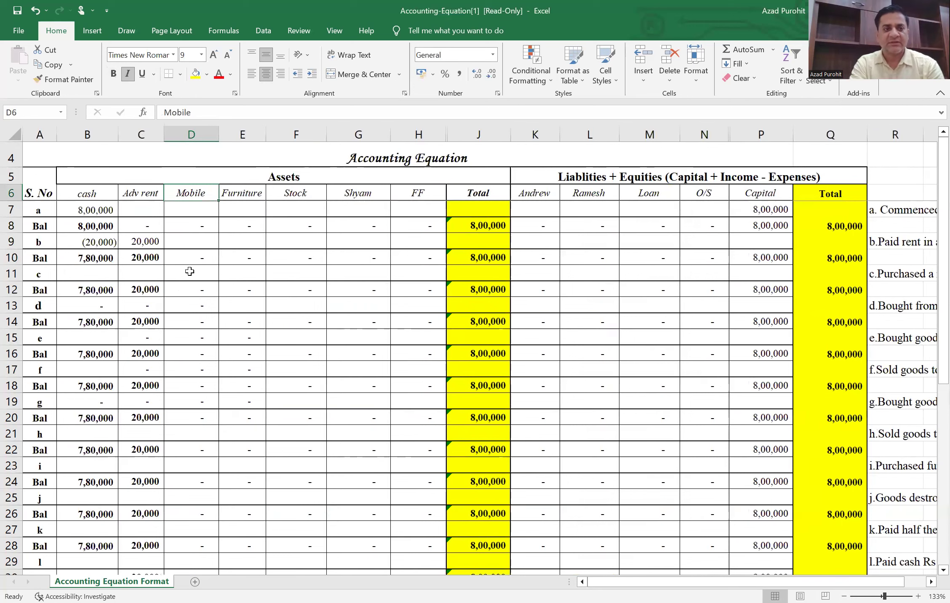
click(100, 273)
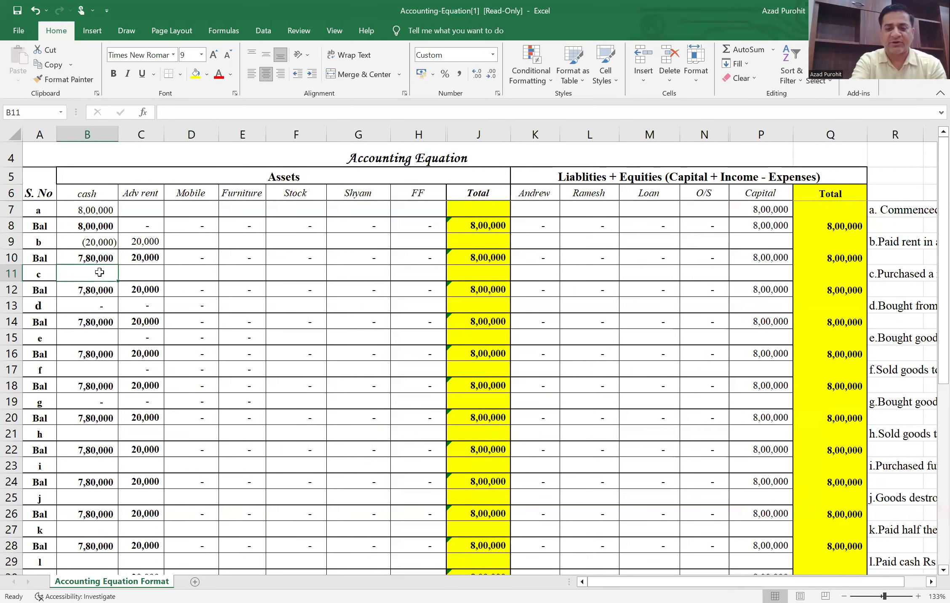
text(-70000)
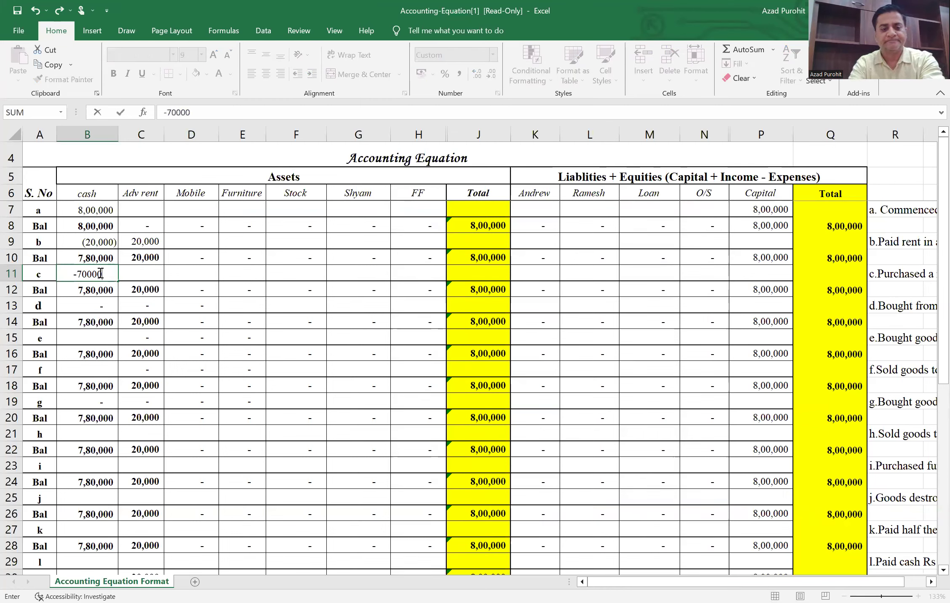
key(Tab)
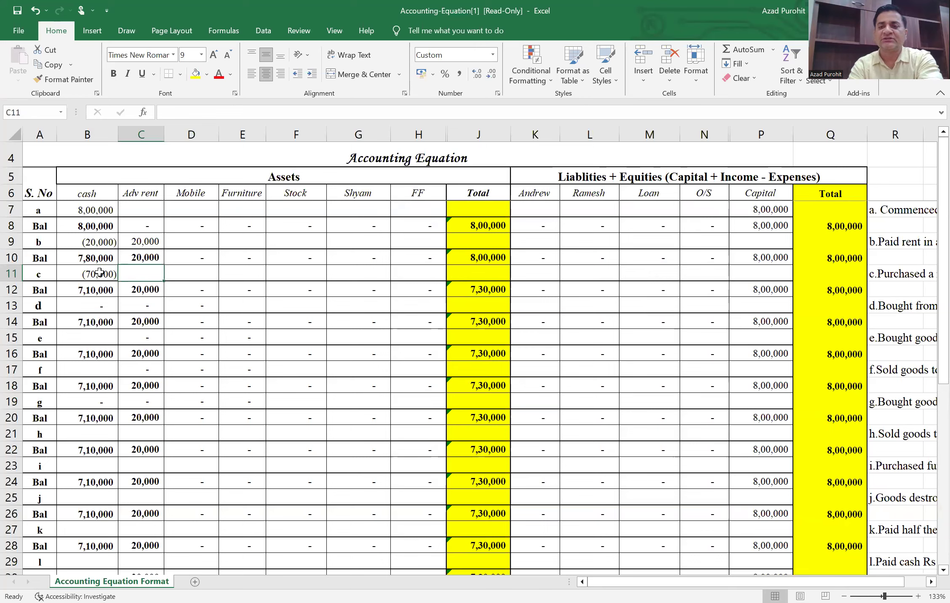
key(Tab)
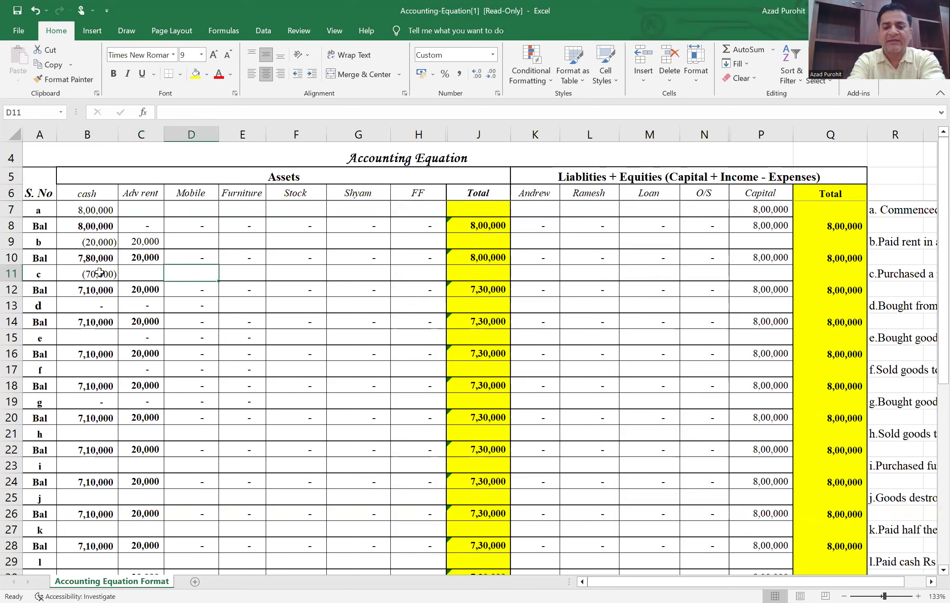
text(700)
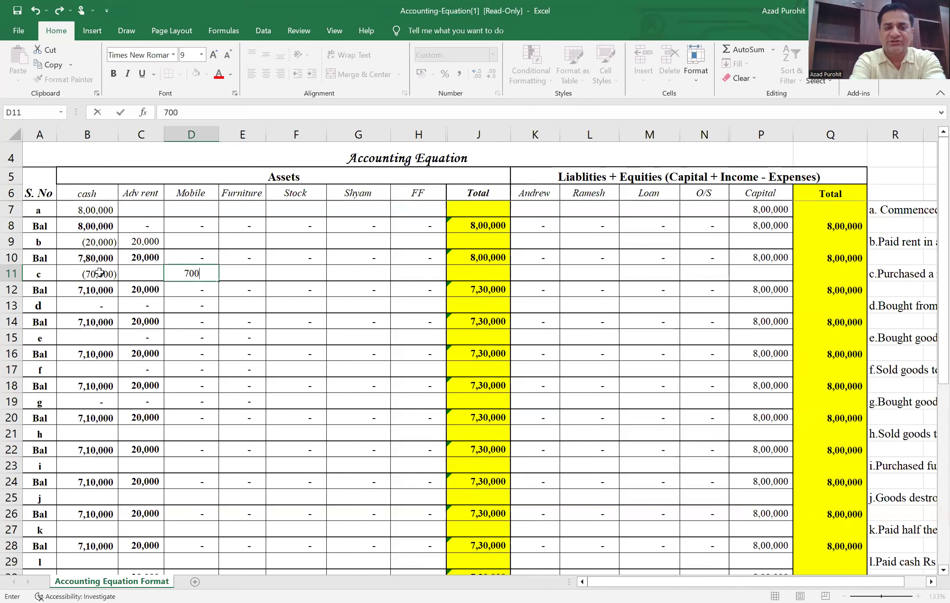
text(00)
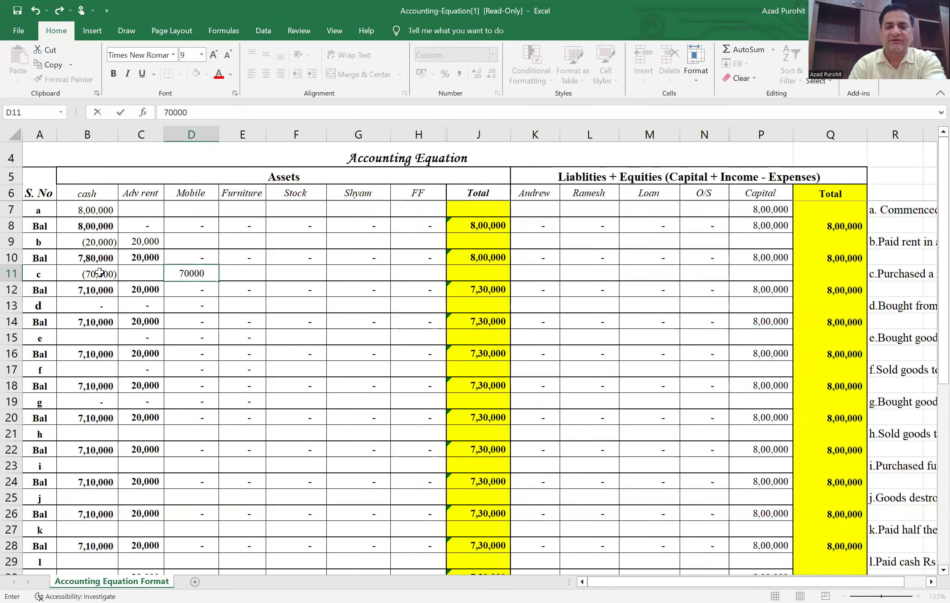
key(Tab)
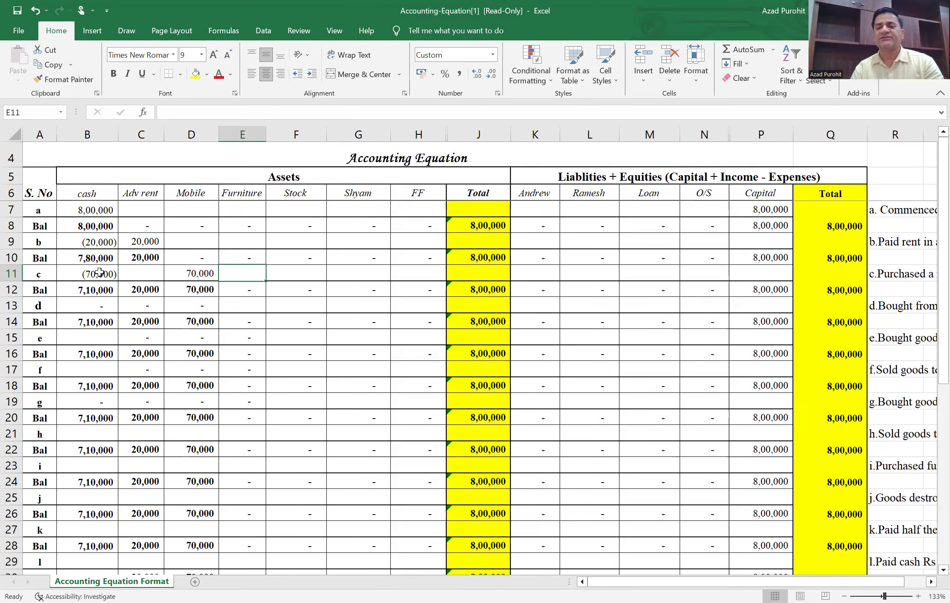
- Read the description of transaction d and enter 30000 under Furniture in its row
scroll(100, 273, right, 2)
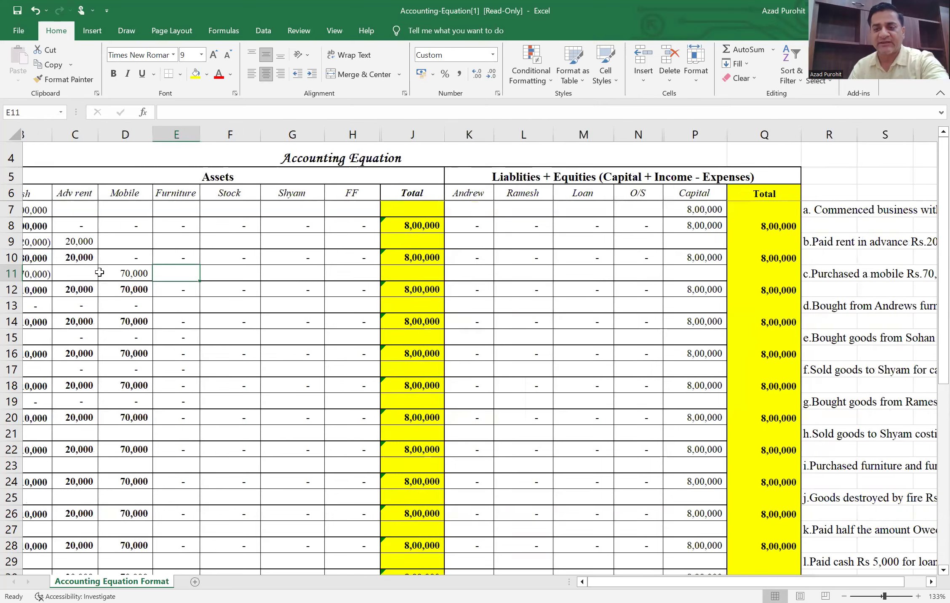
scroll(100, 272, right, 5)
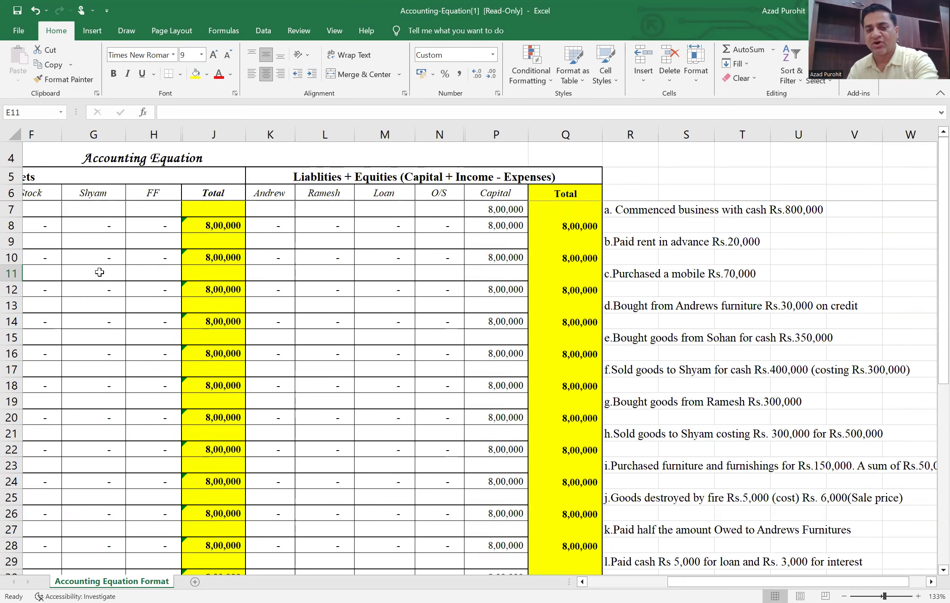
scroll(99, 272, left, 4)
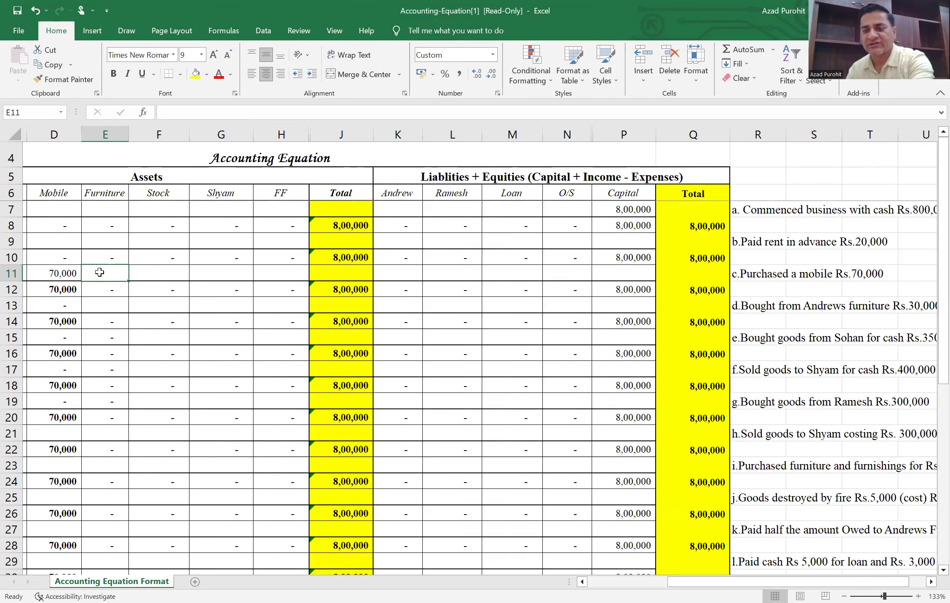
scroll(100, 273, left, 4)
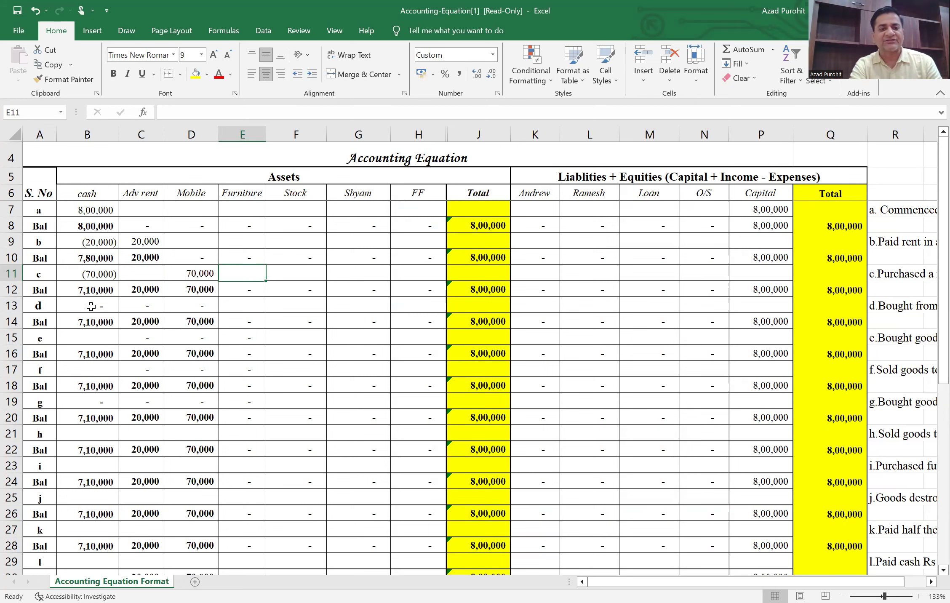
click(235, 323)
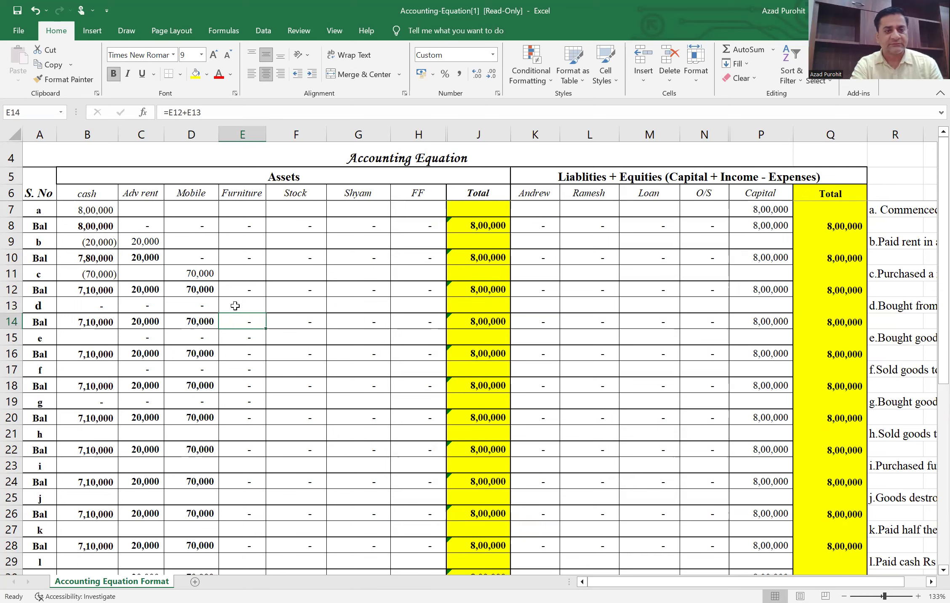
click(235, 304)
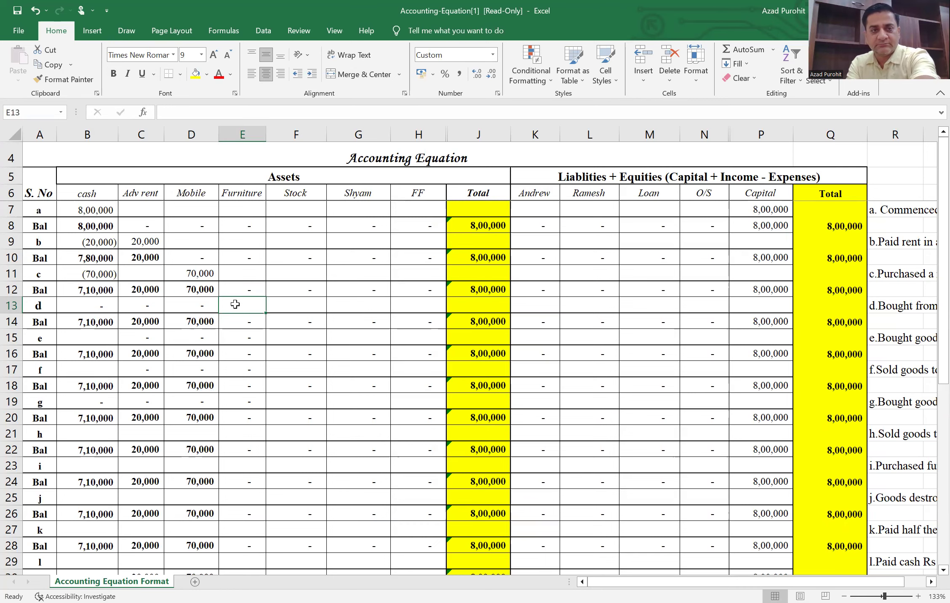
scroll(235, 304, right, 2)
scroll(235, 304, right, 3)
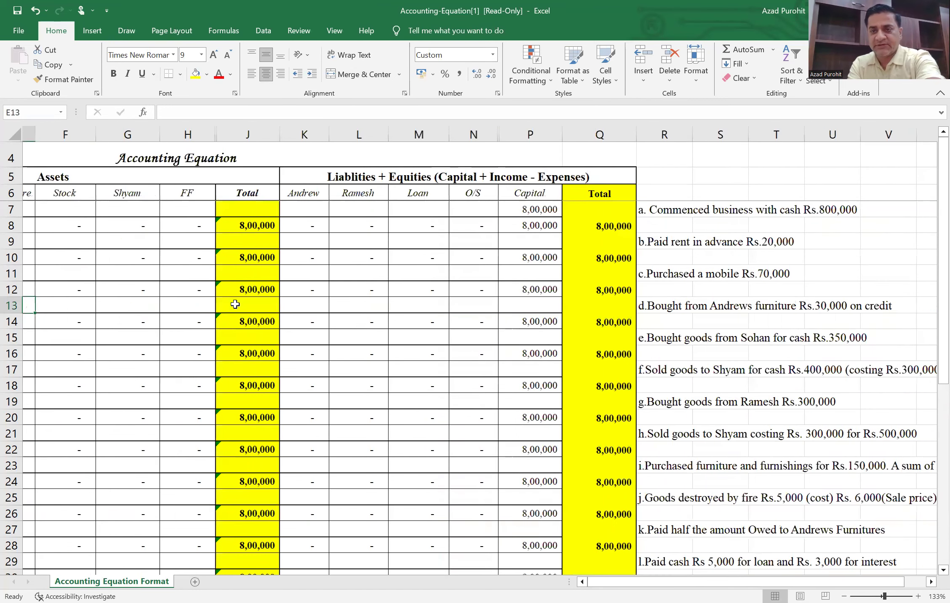
scroll(235, 305, left, 5)
scroll(235, 304, left, 1)
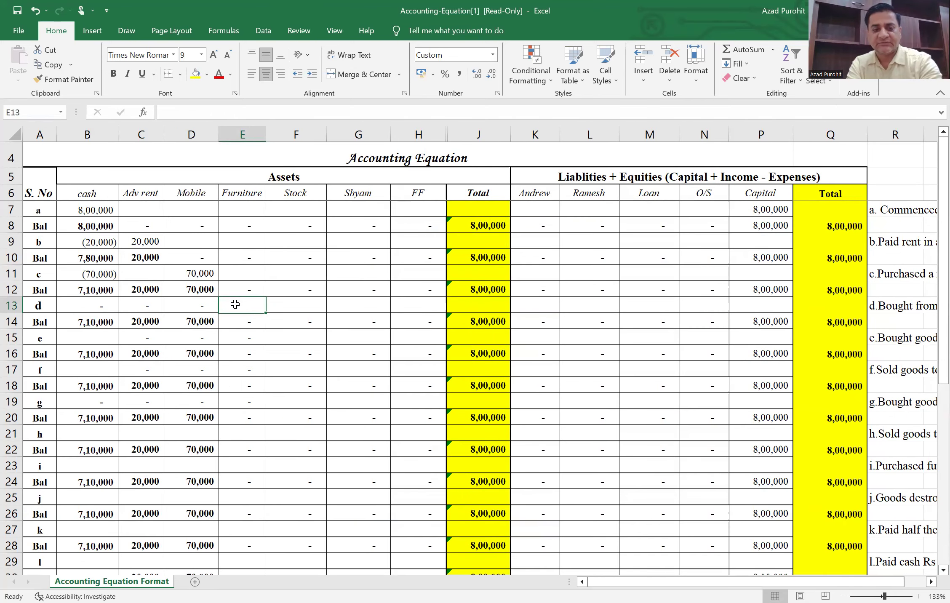
text(30,)
text(00)
text(00)
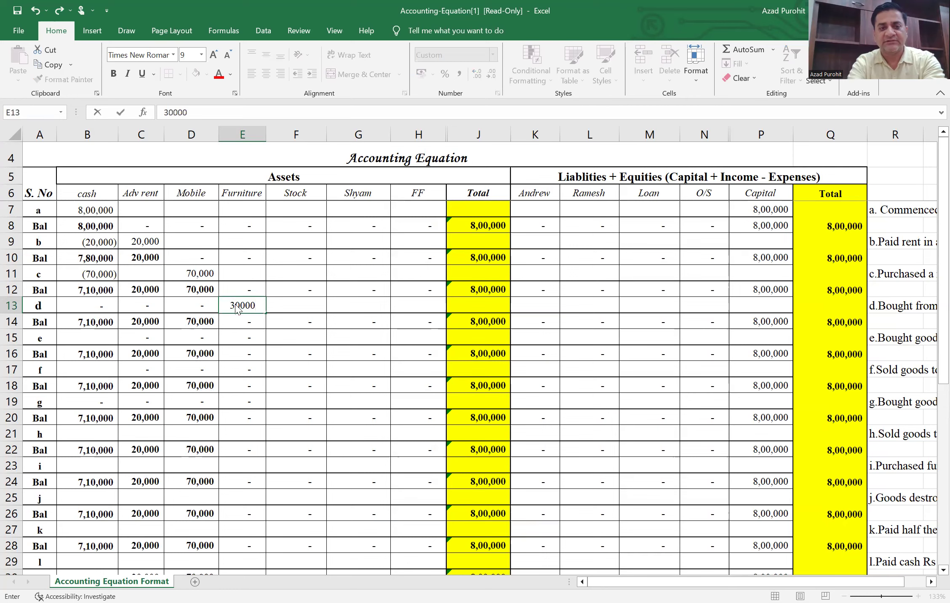
key(Tab)
- Enter 30000 under the furniture supplier's liability column for transaction d and check the balance row below it
key(Tab)
key(Tab)
key(Tab)
key(Tab)
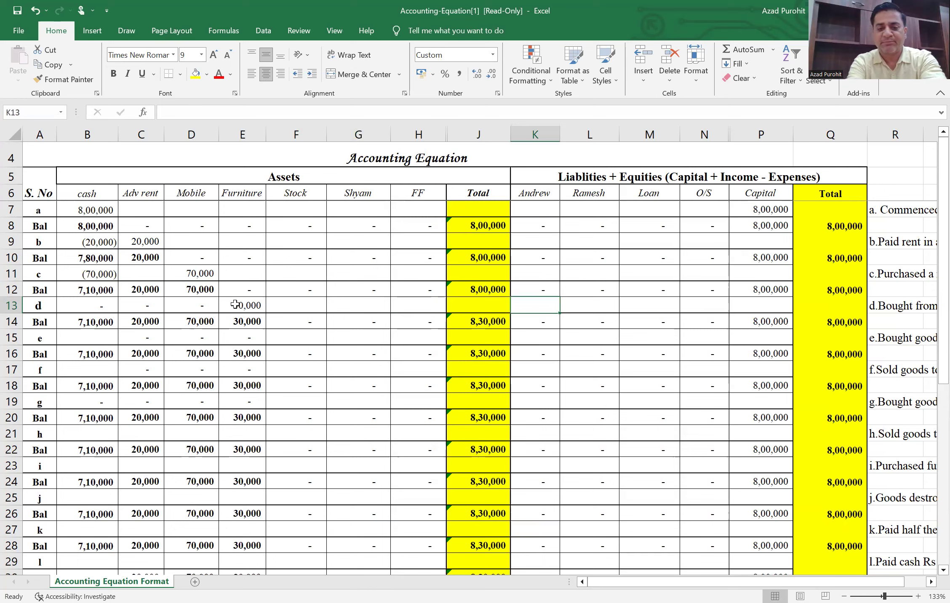
text(30000)
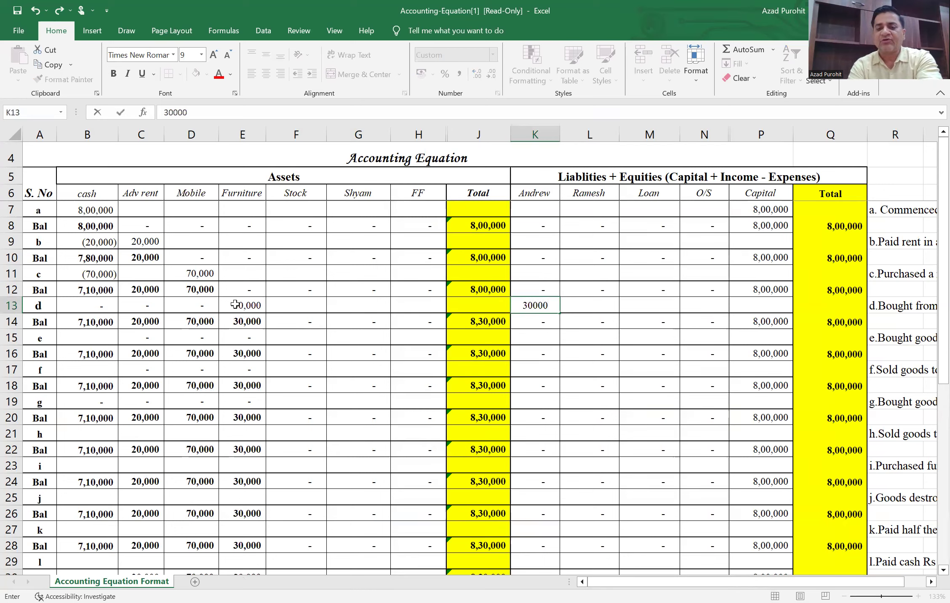
key(Tab)
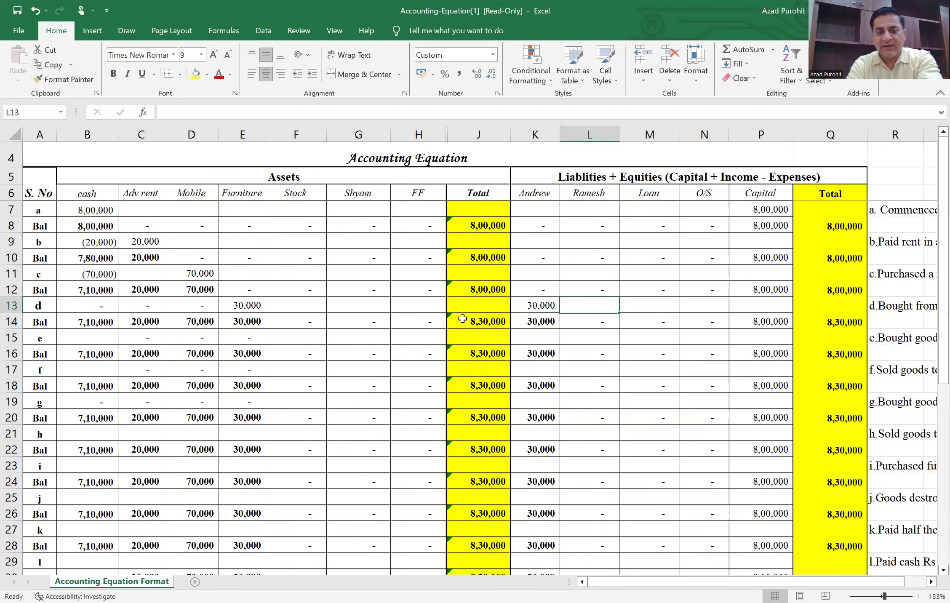
click(9, 322)
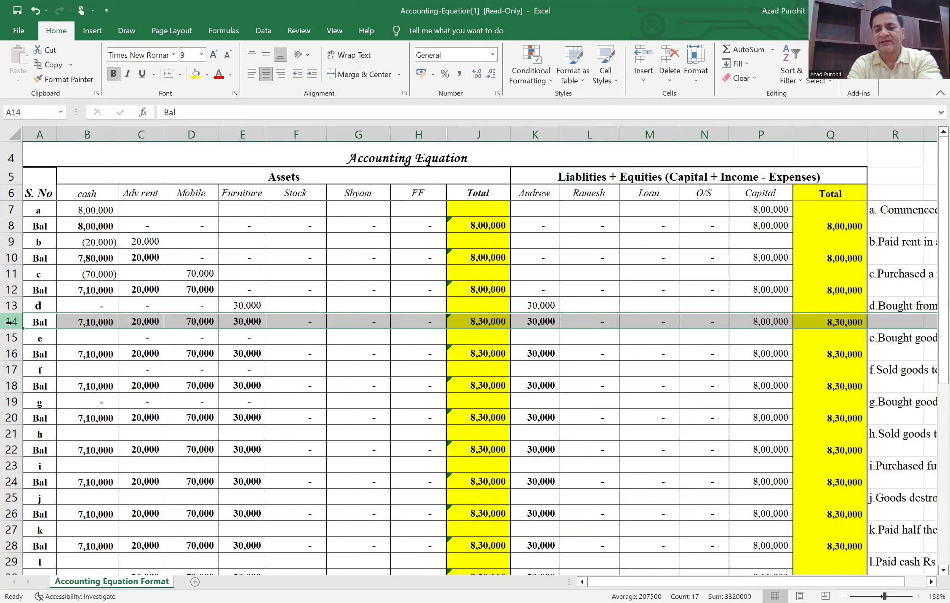
- Read the description of transaction e and enter -350000 under cash for the goods bought
click(79, 338)
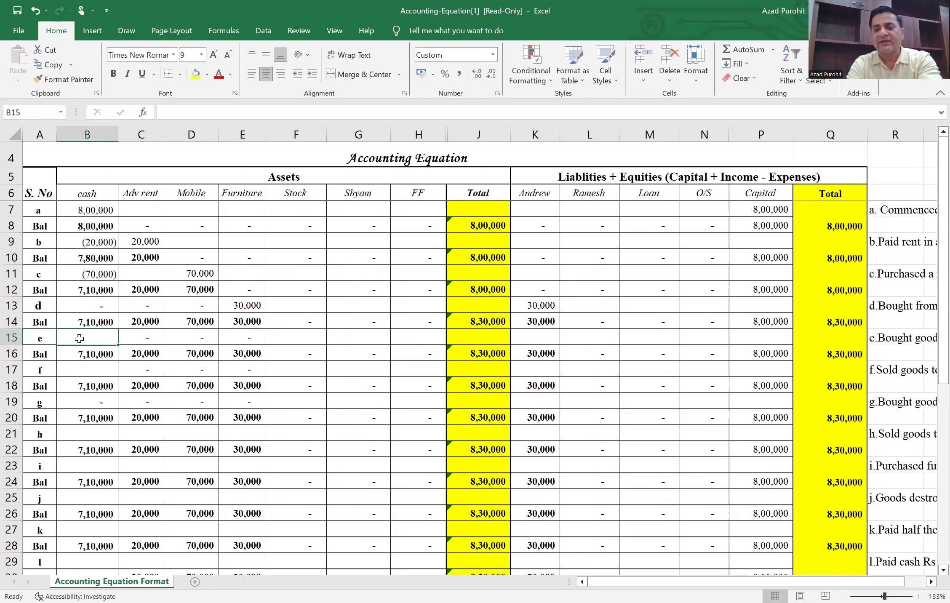
scroll(80, 339, right, 2)
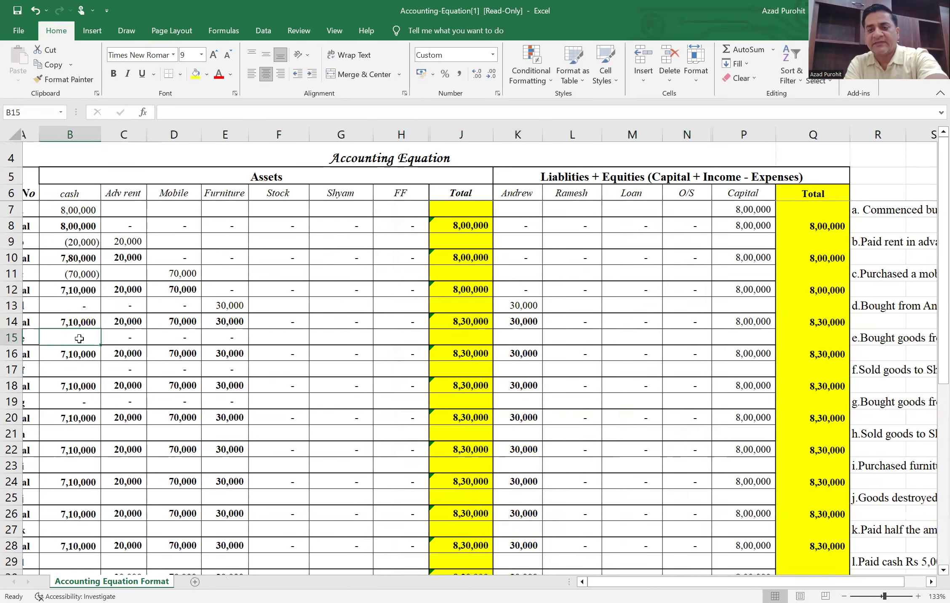
scroll(79, 339, right, 3)
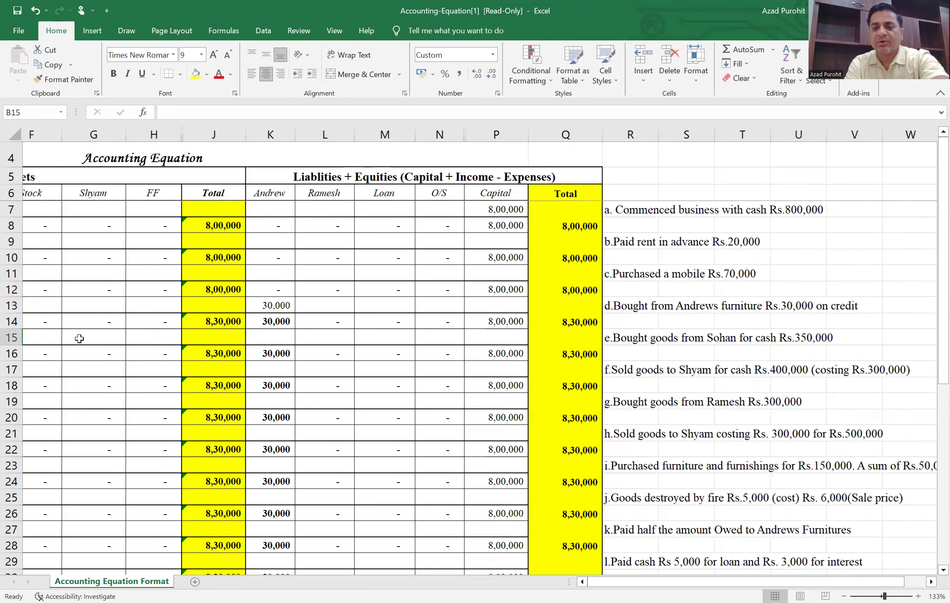
scroll(79, 338, left, 1)
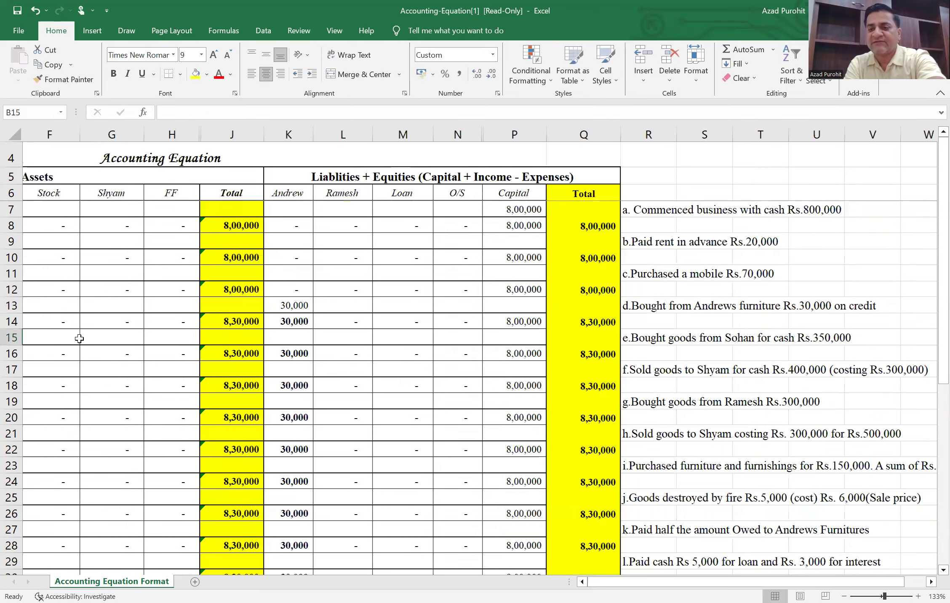
scroll(80, 339, left, 5)
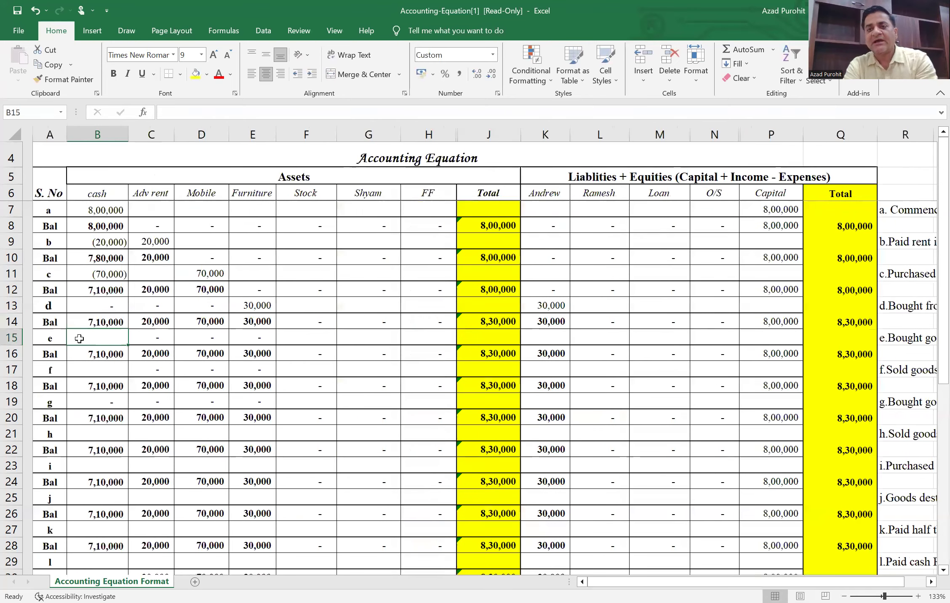
scroll(79, 339, right, 1)
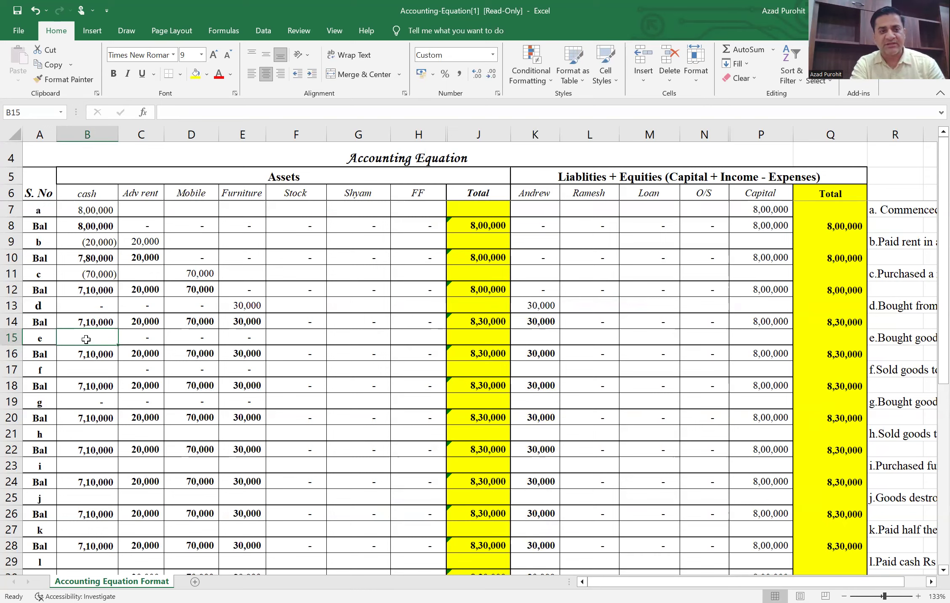
text(-3)
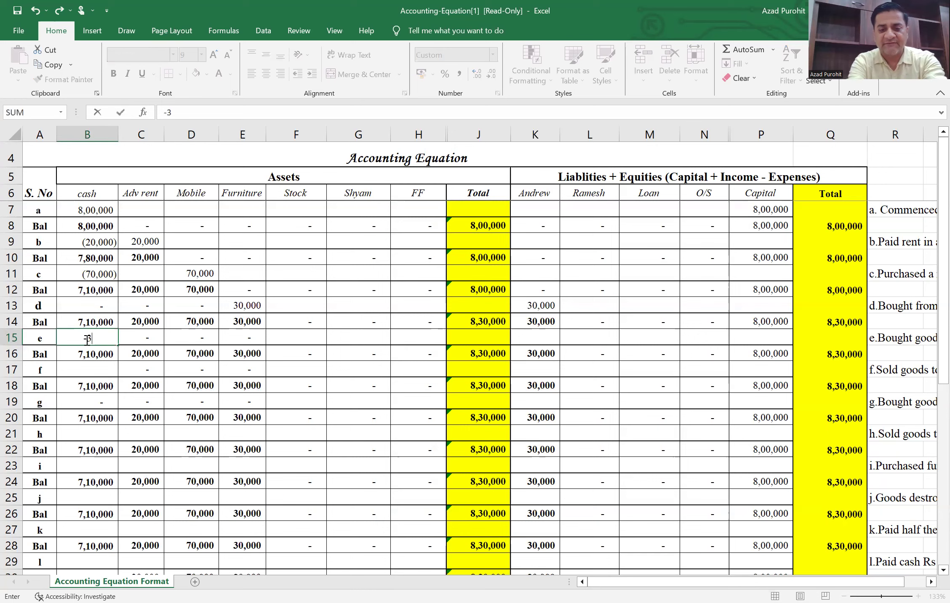
text(50000)
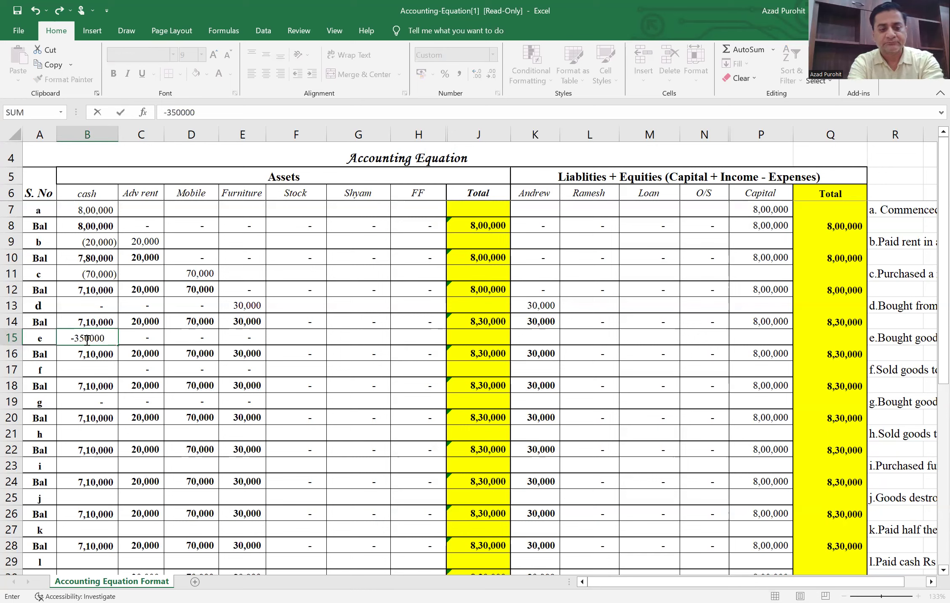
key(Tab)
- Enter 350000 under Stock for transaction e
key(Tab)
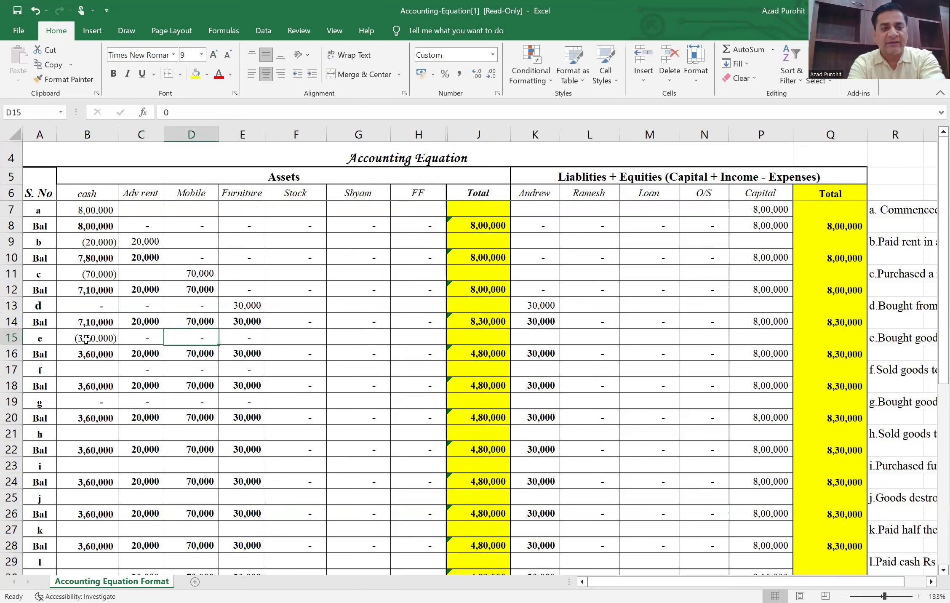
key(Right)
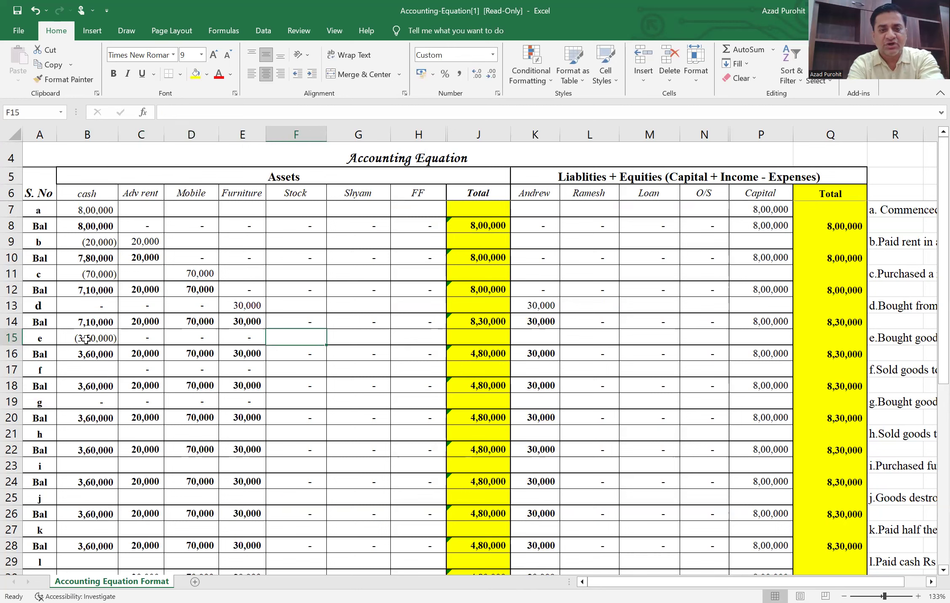
text(350)
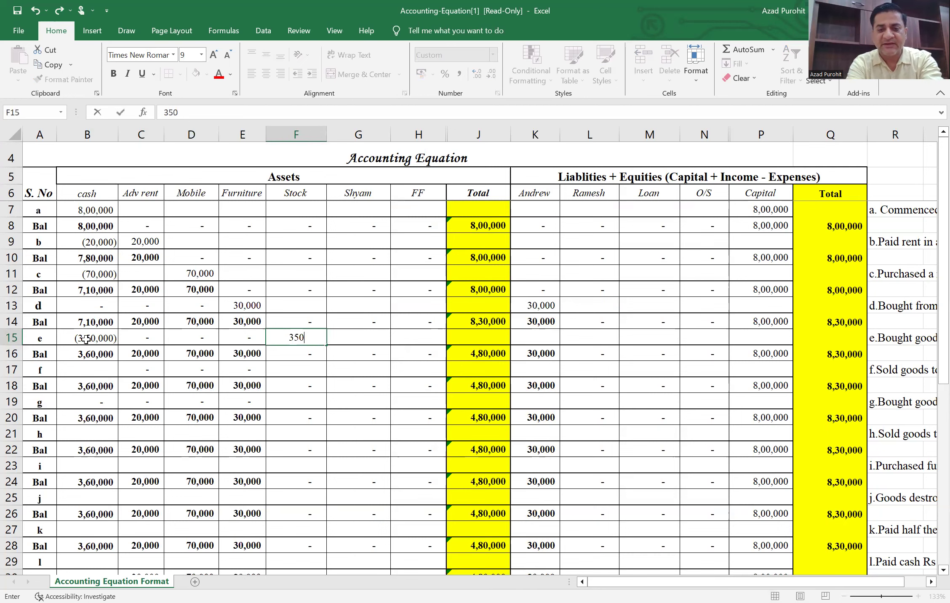
text(000)
key(Right)
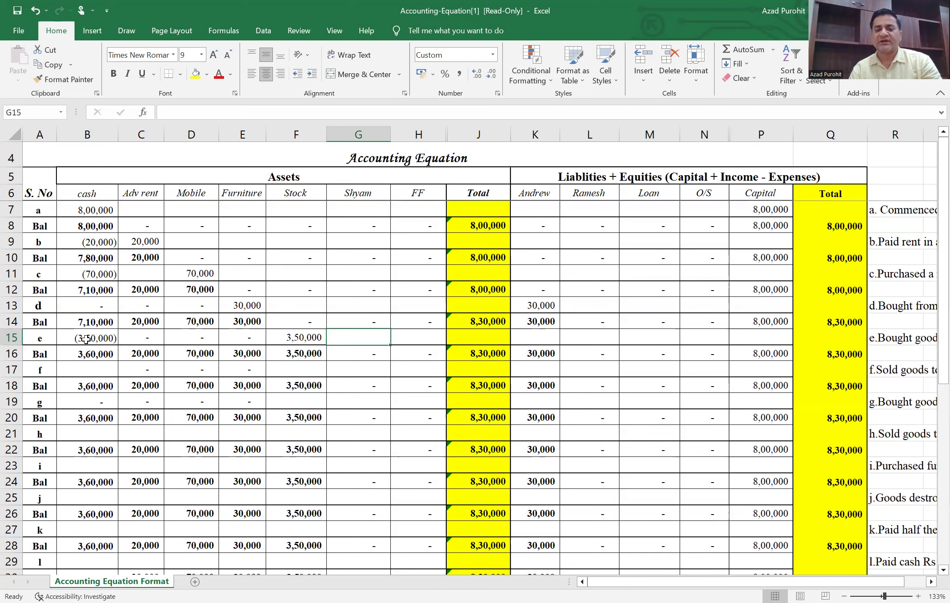
- Read the description of transaction f and enter 400000 under cash in its row
key(Down)
key(Down)
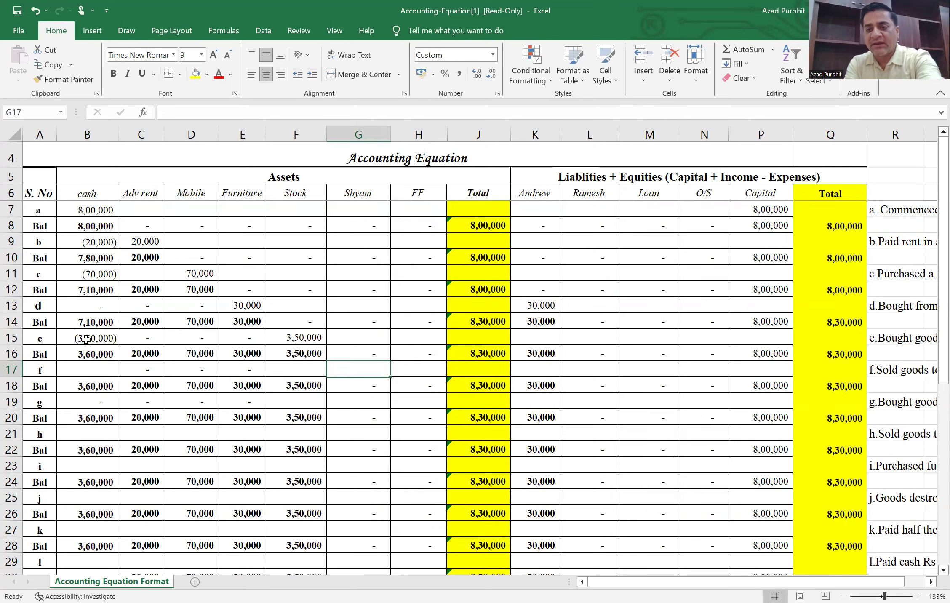
scroll(86, 340, right, 3)
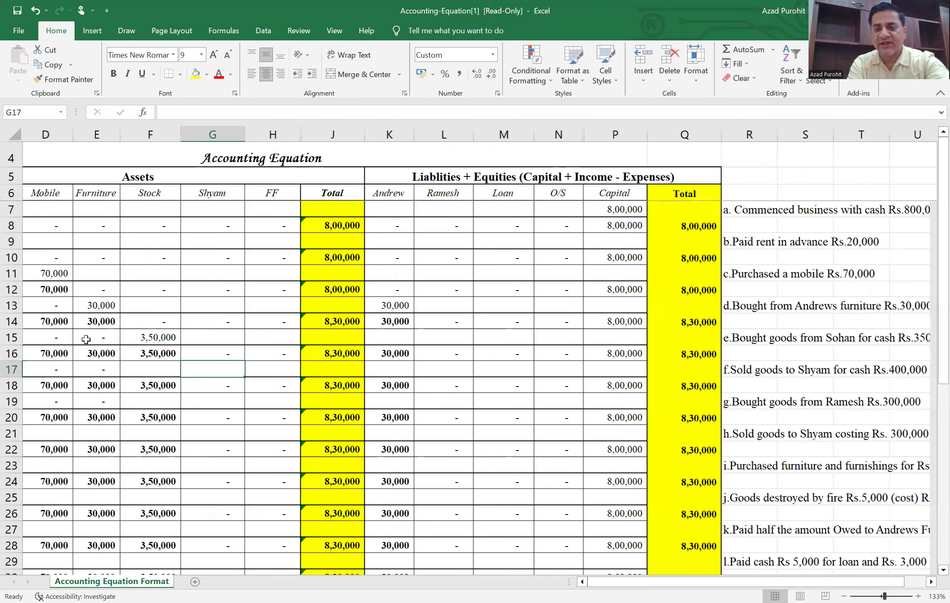
scroll(86, 339, right, 3)
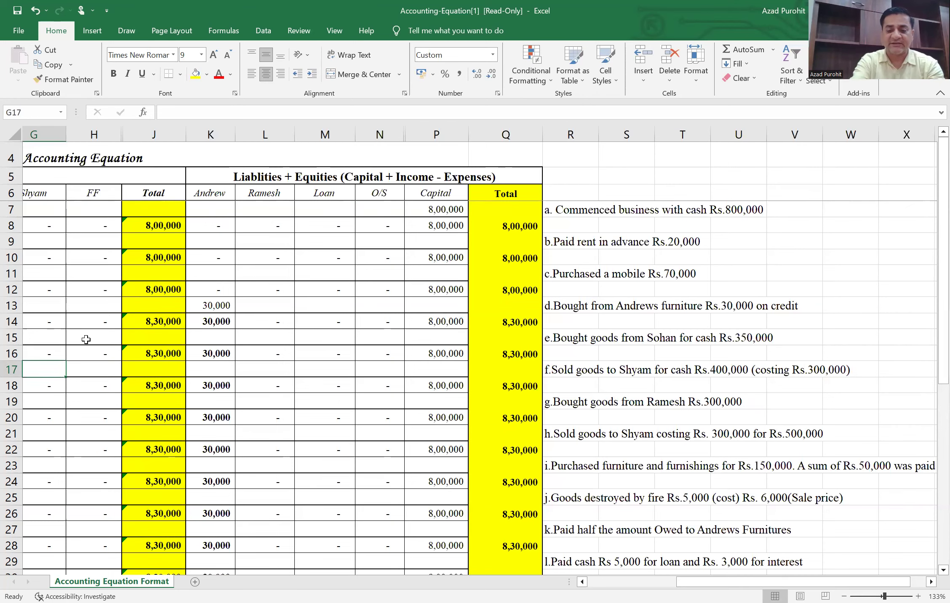
key(Left)
key(Left)
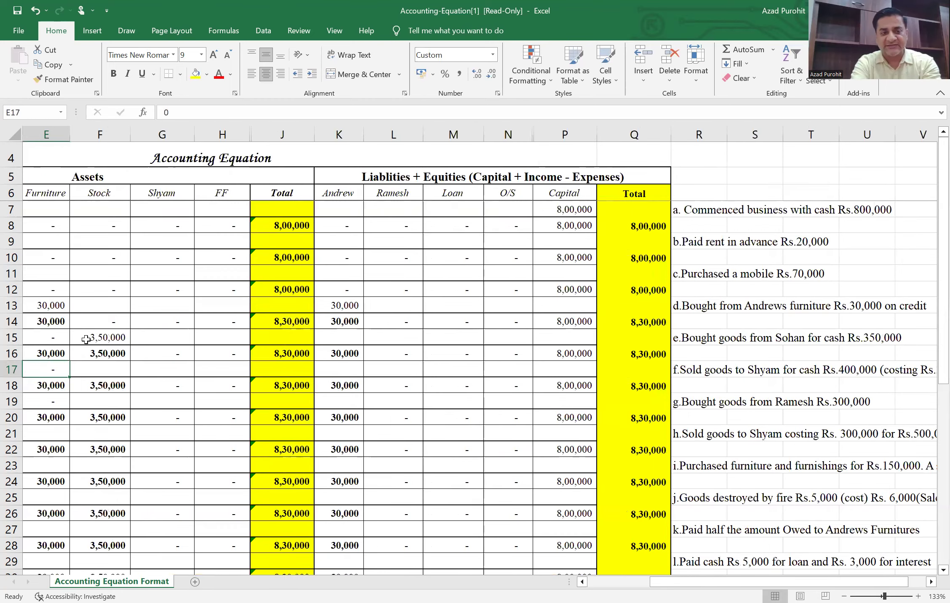
key(Left)
key(Left)
key(Left)
key(Left)
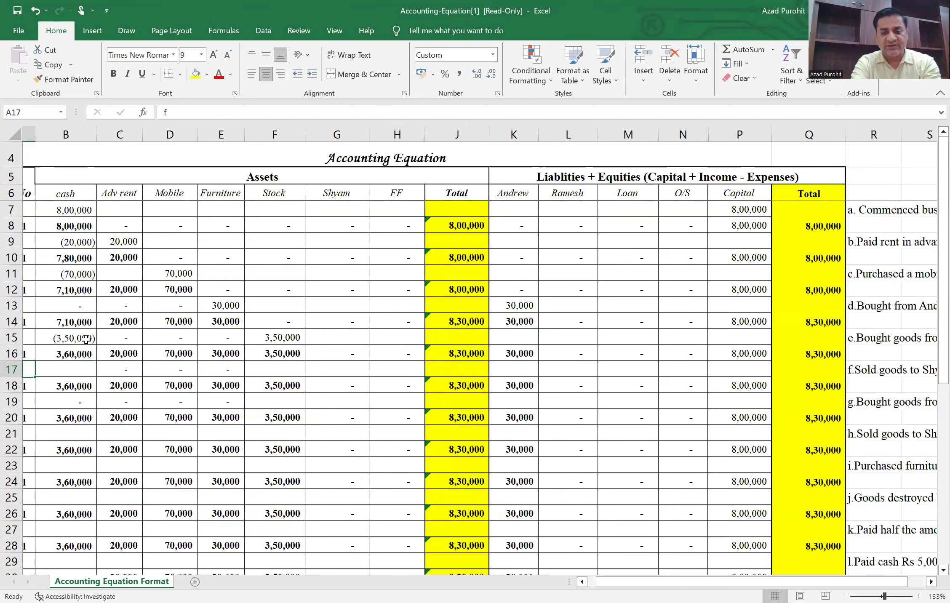
key(Right)
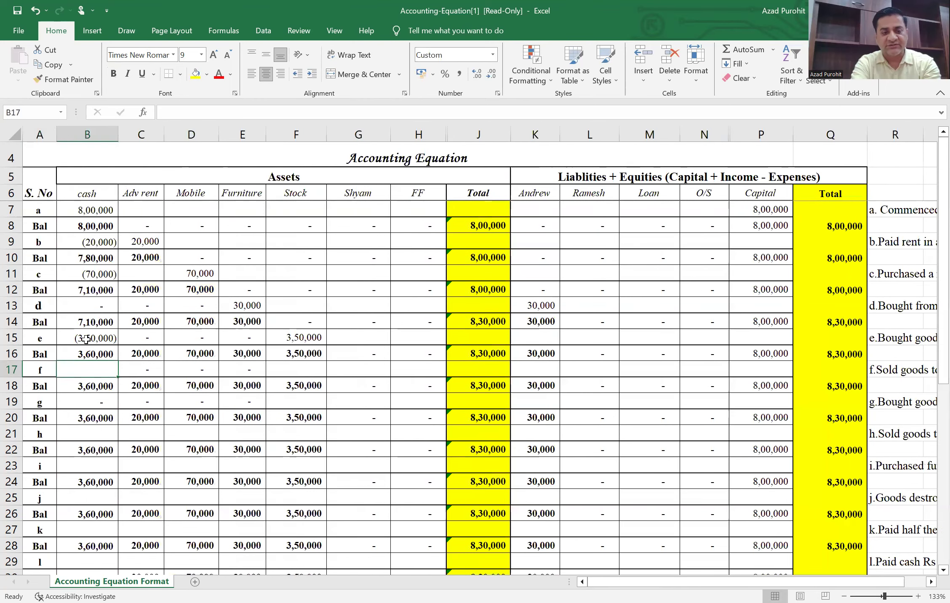
text(4,00,000)
- Enter -30000 under Stock for transaction f
key(Right)
key(Right)
key(Right)
key(Right)
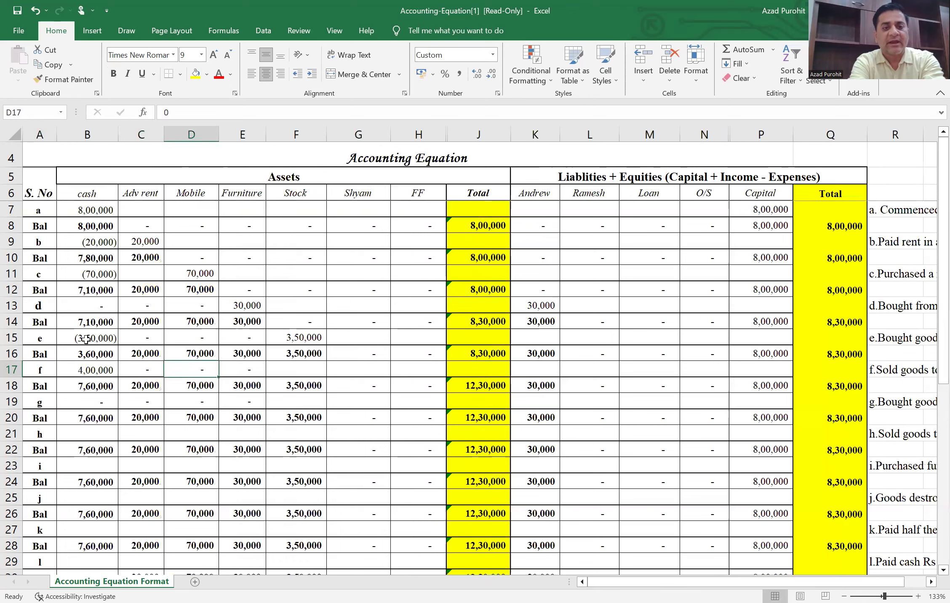
text(-300)
text(00)
key(Right)
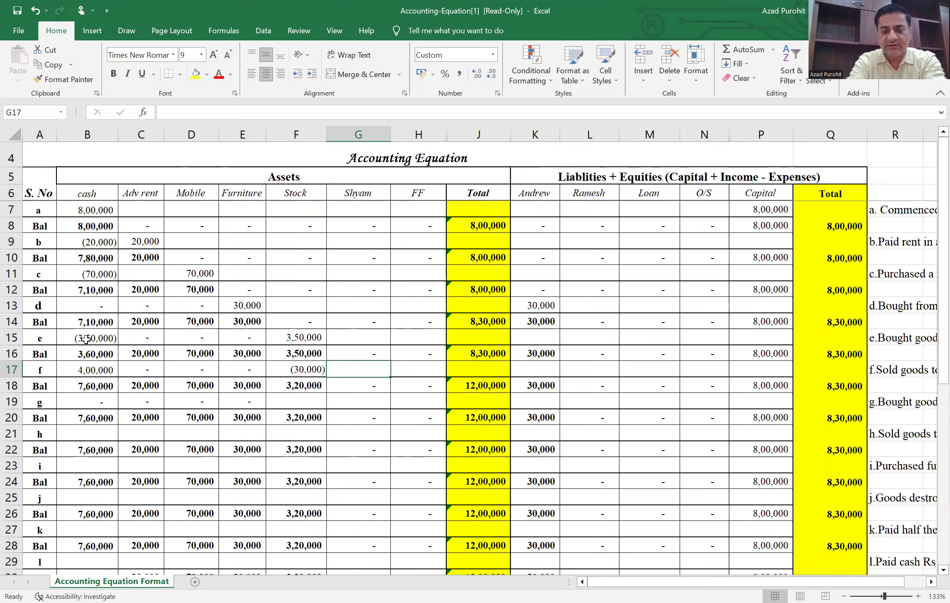
- Correct the Stock entry for transaction f to -300000
key(Left)
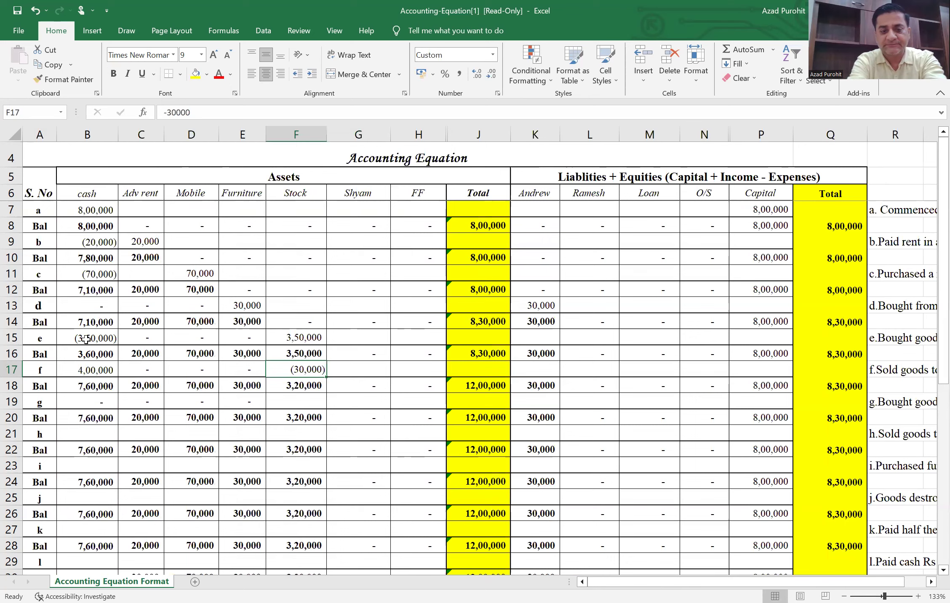
text(3,00,000)
key(Tab)
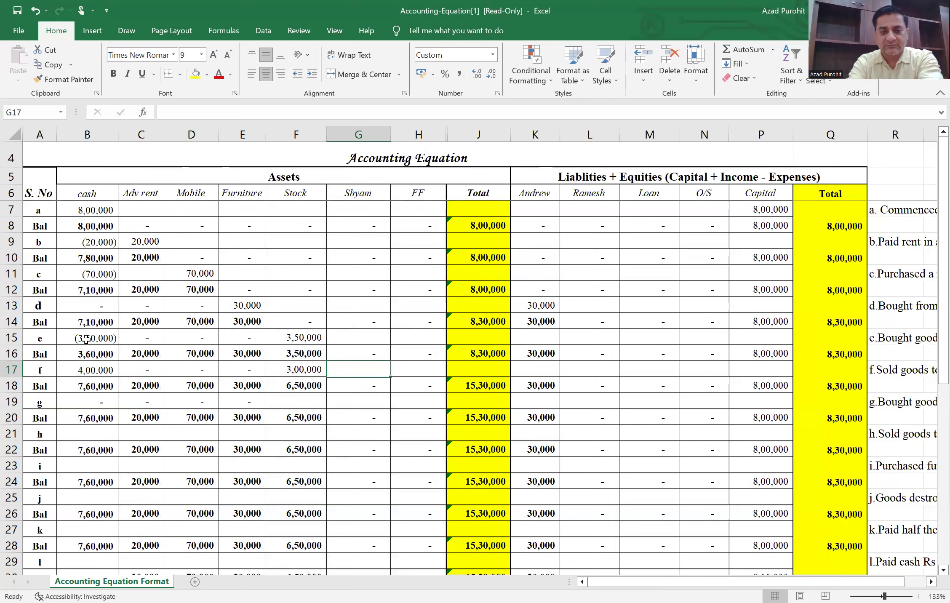
key(Left)
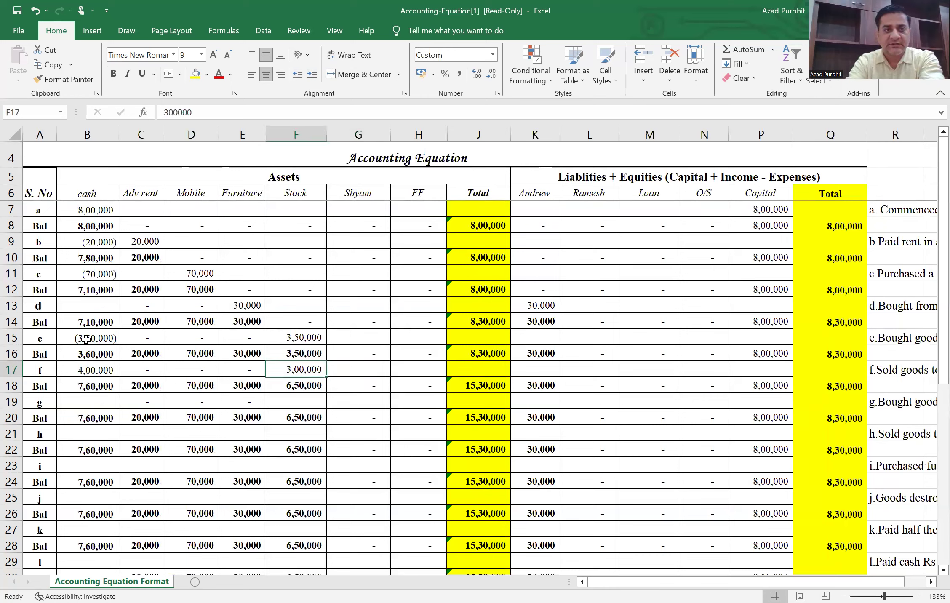
click(166, 113)
text(-)
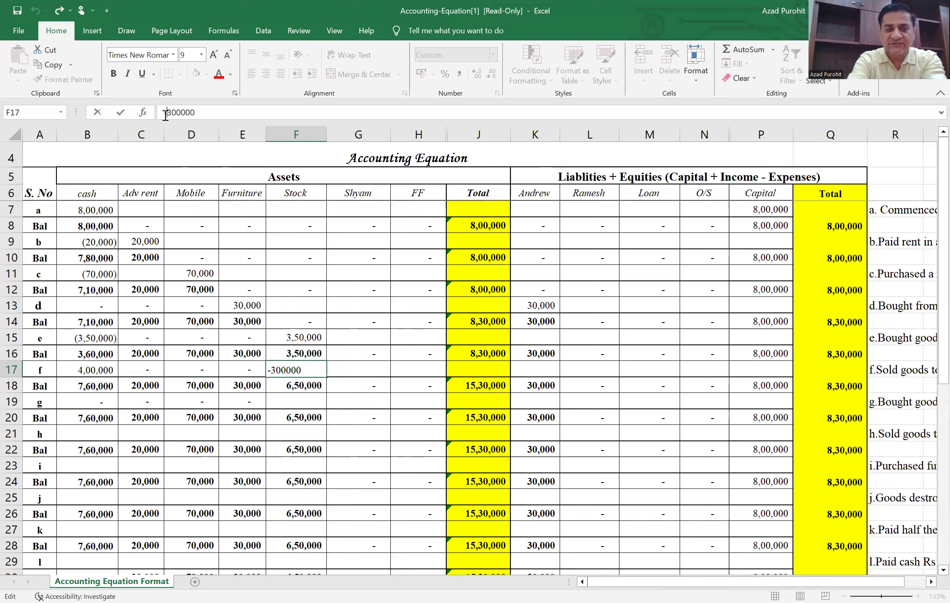
key(Tab)
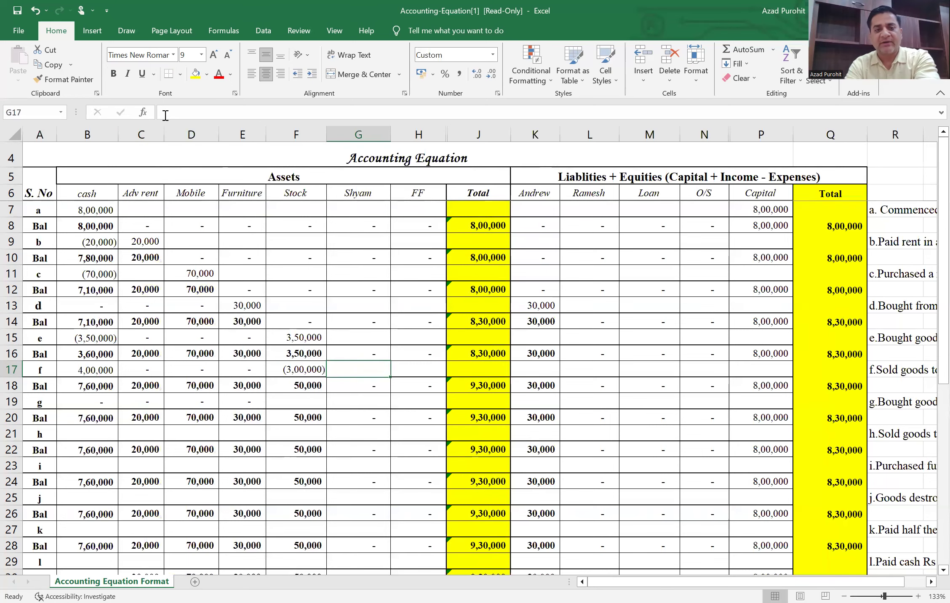
- Enter the profit of 100000 under Capital for transaction f and check the balance row below it
key(Tab)
key(Tab)
key(Tab)
key(Tab)
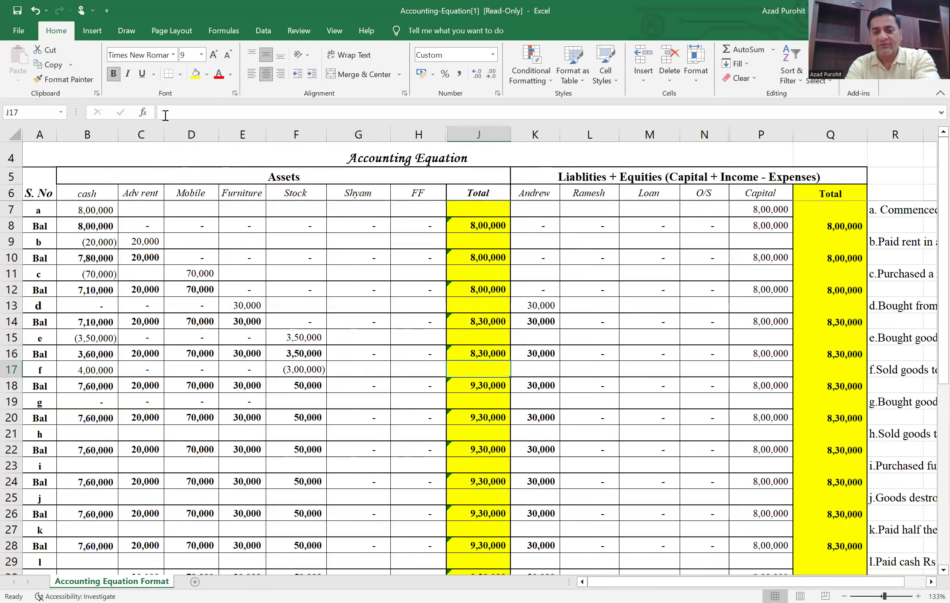
key(Tab)
key(Tab)
key(Tab)
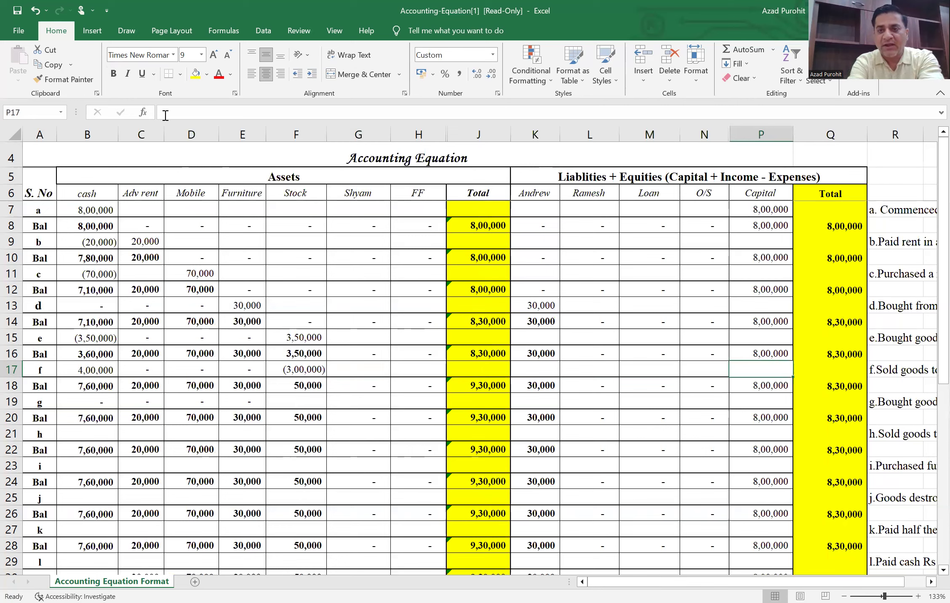
text(100)
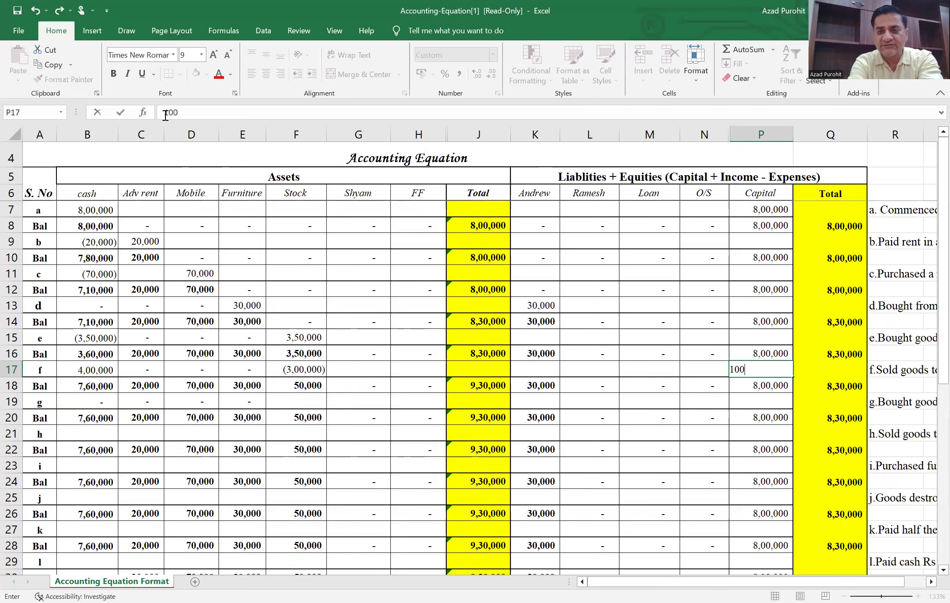
text(000)
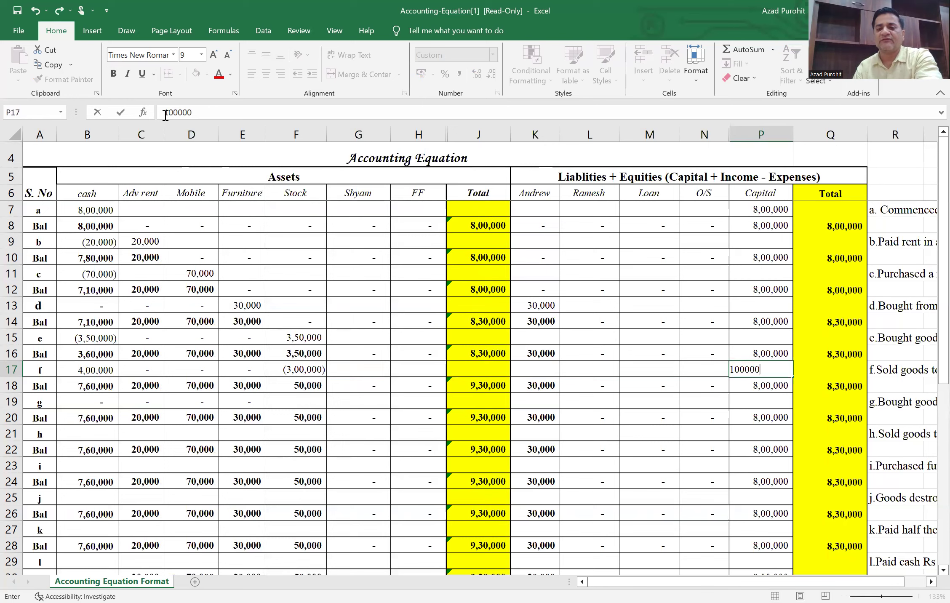
click(307, 385)
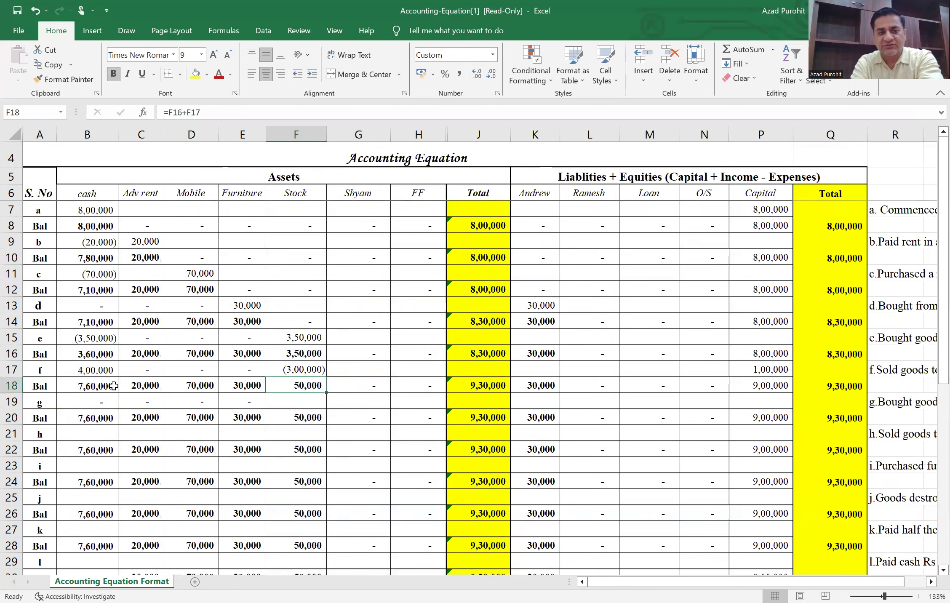
click(10, 385)
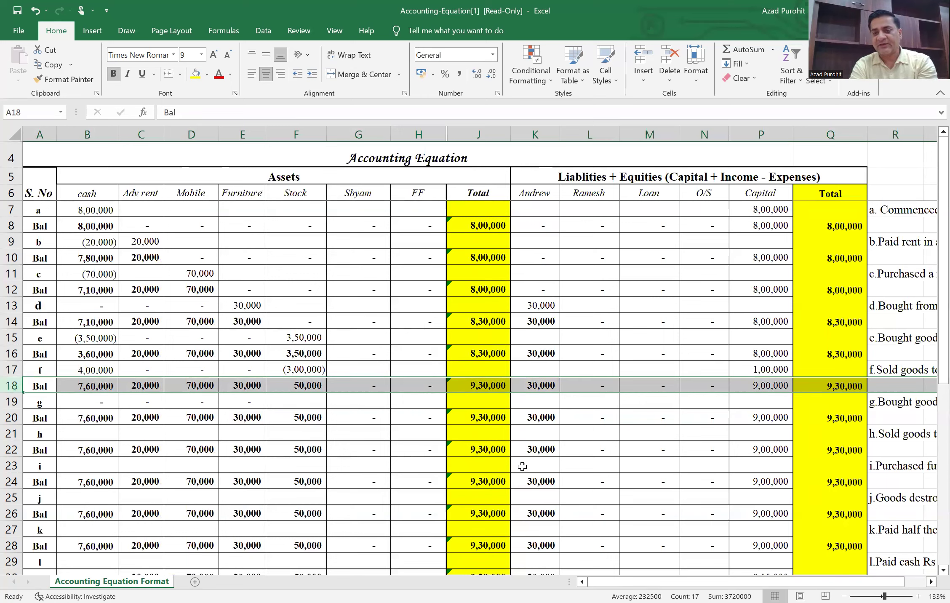
- Read the description of transaction g and enter 300000 under Stock for the goods bought
click(904, 403)
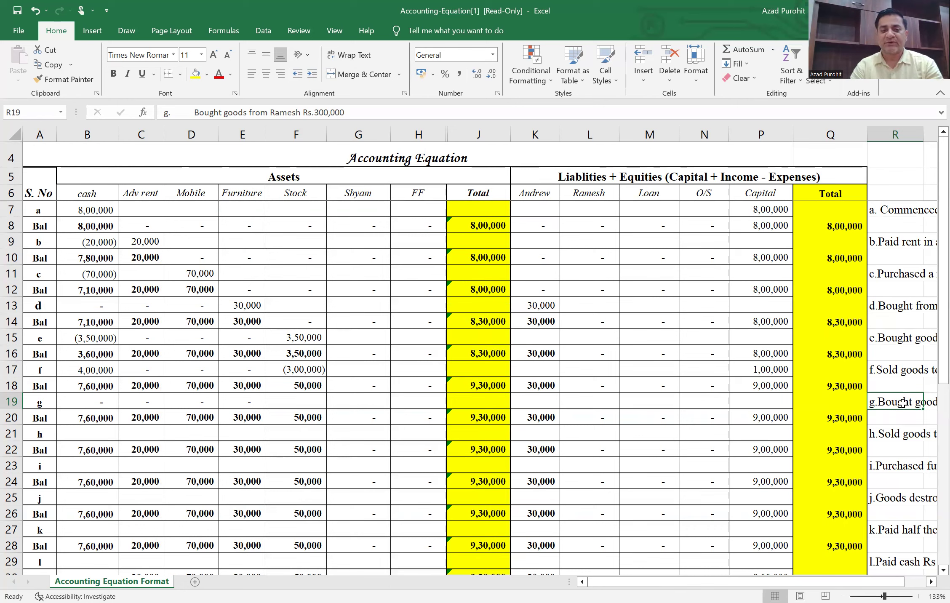
click(305, 401)
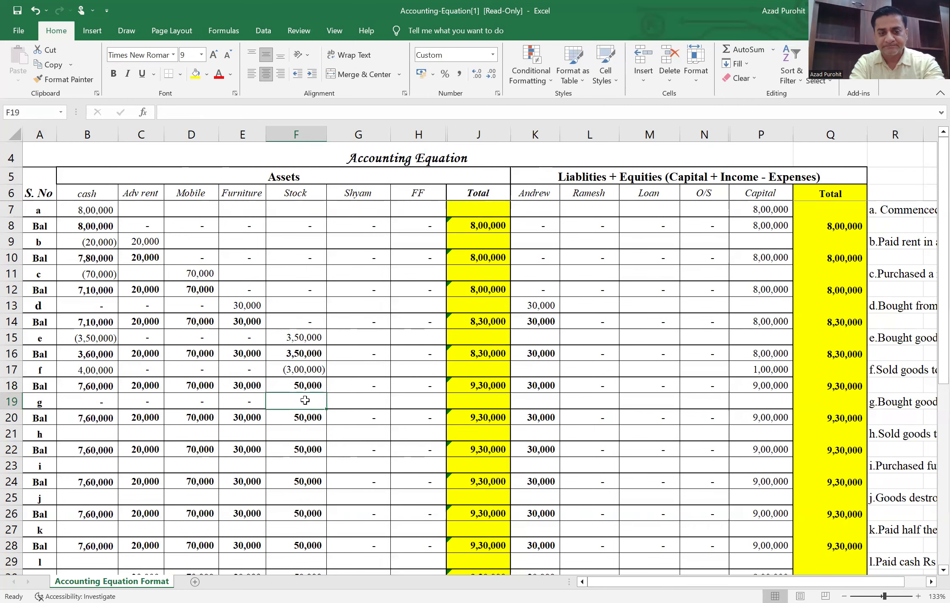
text(300000)
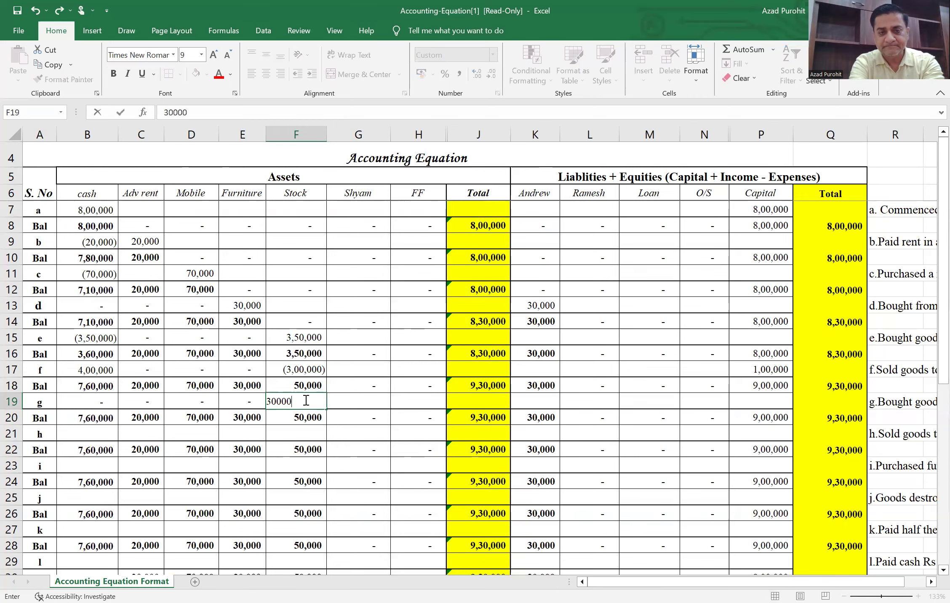
key(Tab)
- Enter 300000 under the goods supplier's liability column for transaction g and check the balance row below it
key(Tab)
key(Tab)
key(Tab)
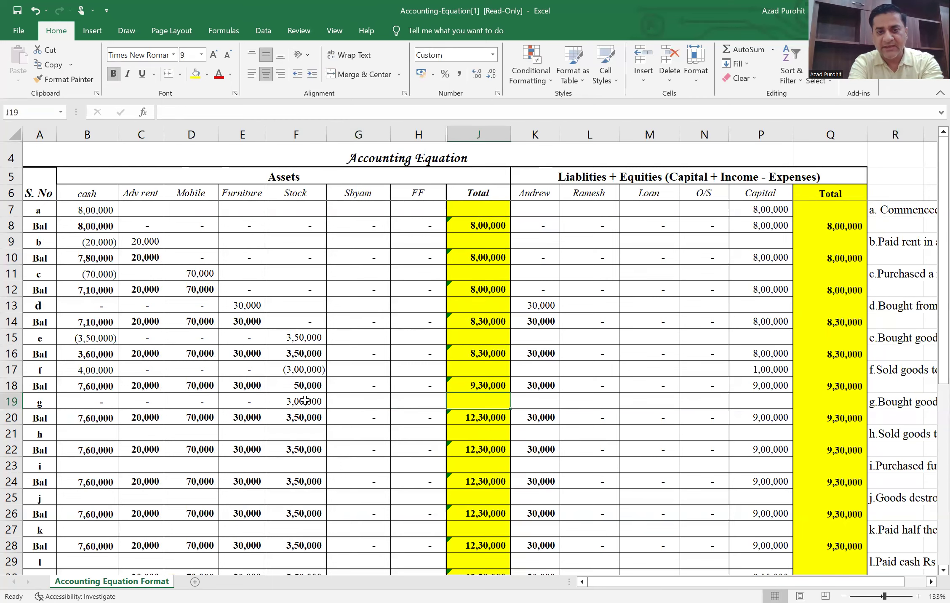
key(Tab)
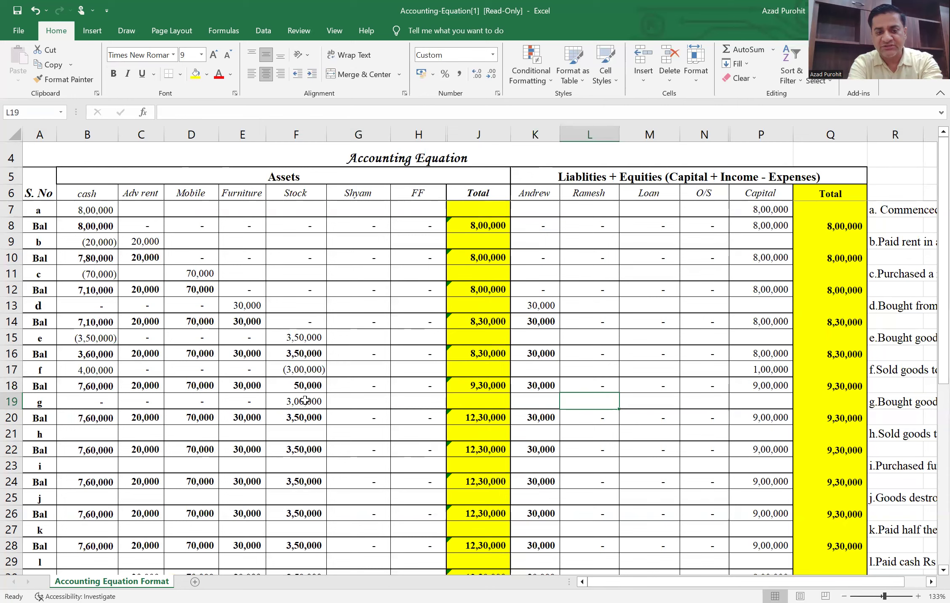
text(300000)
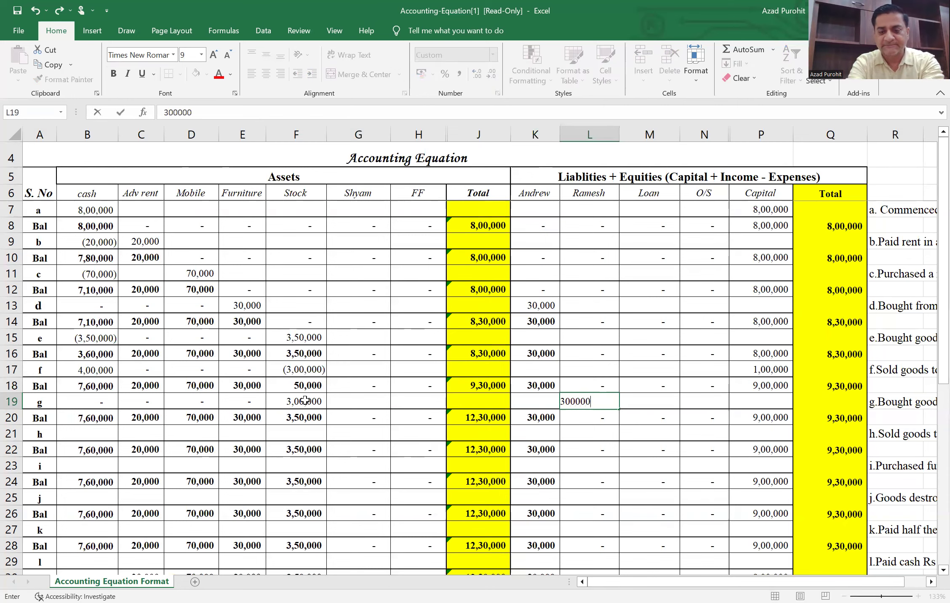
key(Return)
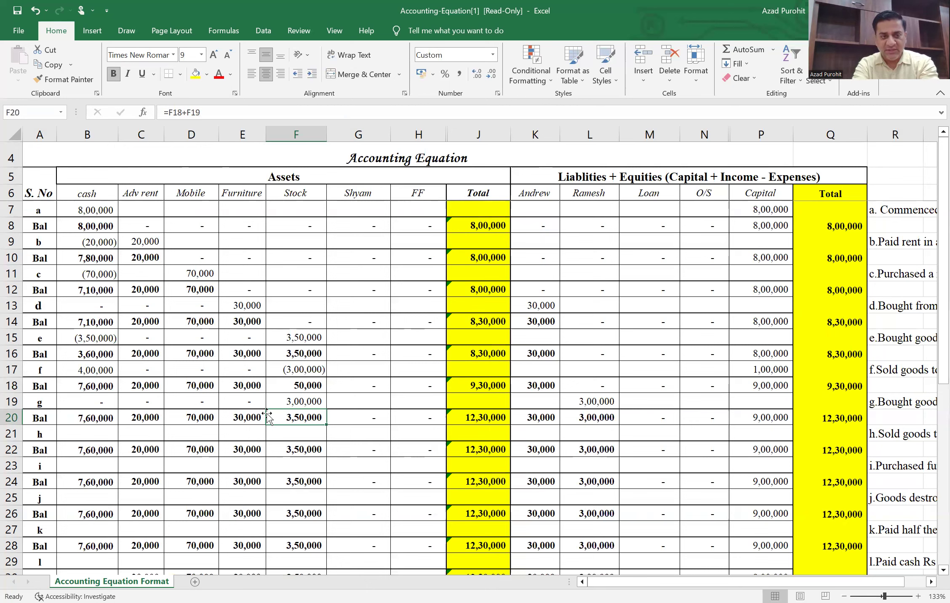
click(15, 418)
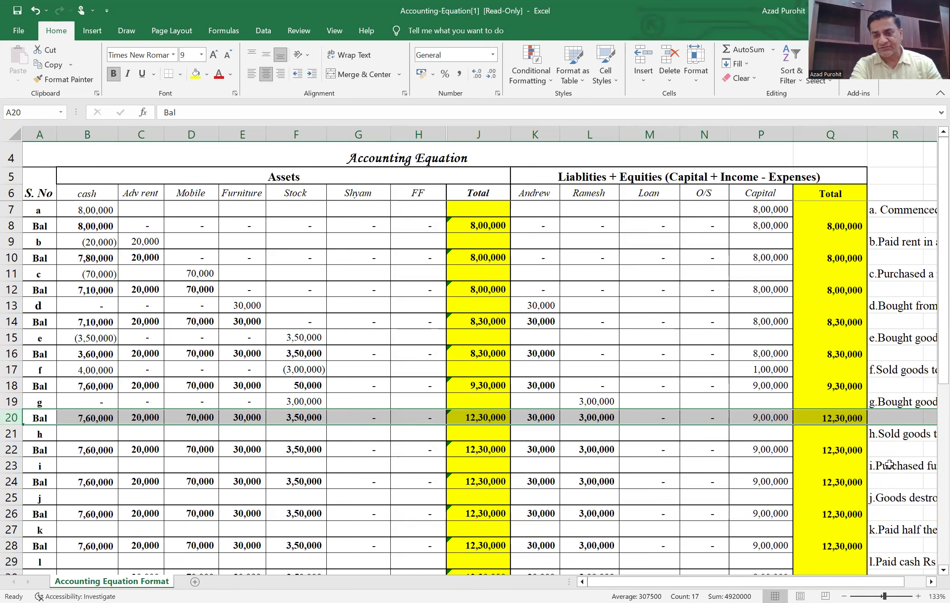
- Read the description of transaction h and enter -300000 under Stock for the cost of the goods sold
click(891, 434)
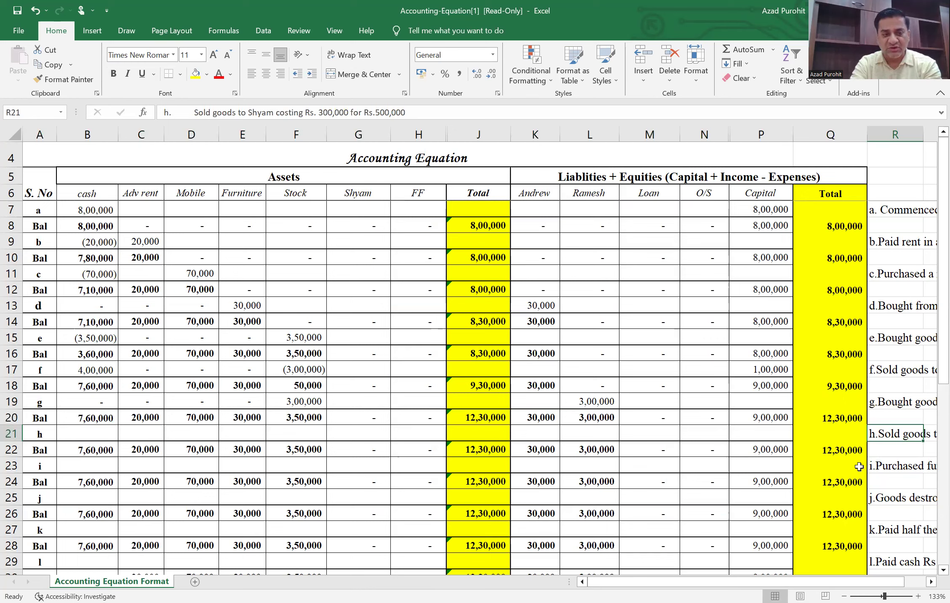
click(307, 434)
text(-)
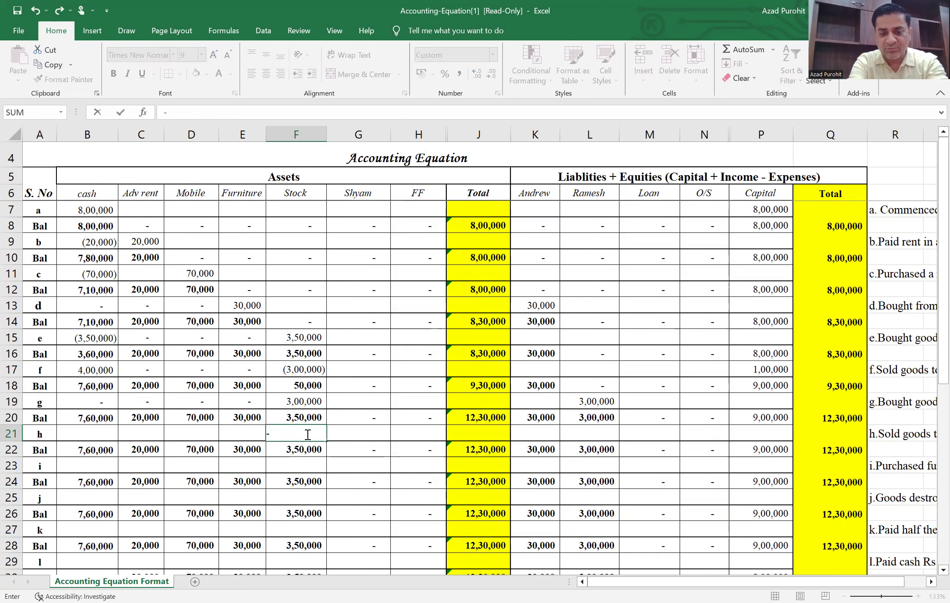
text(300000)
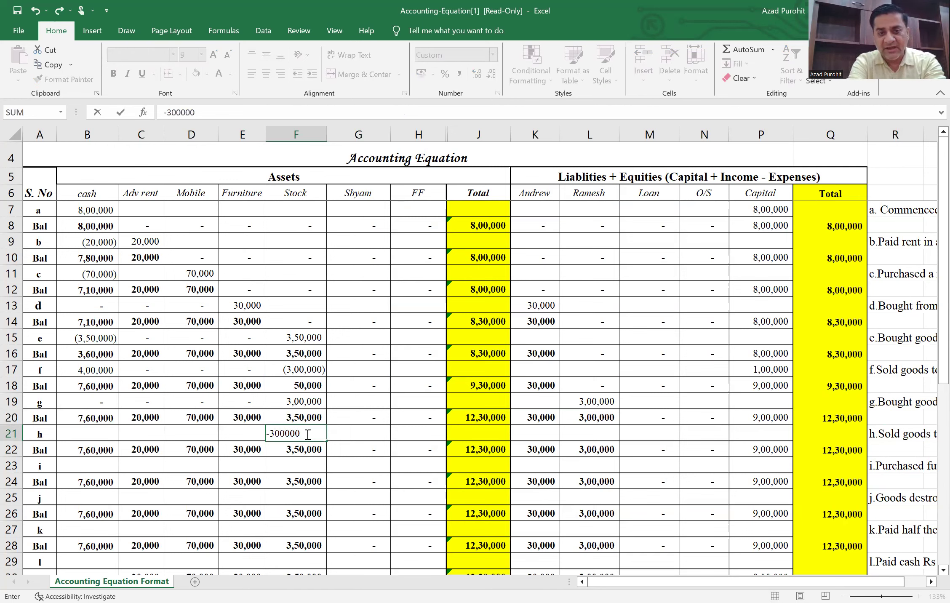
key(Tab)
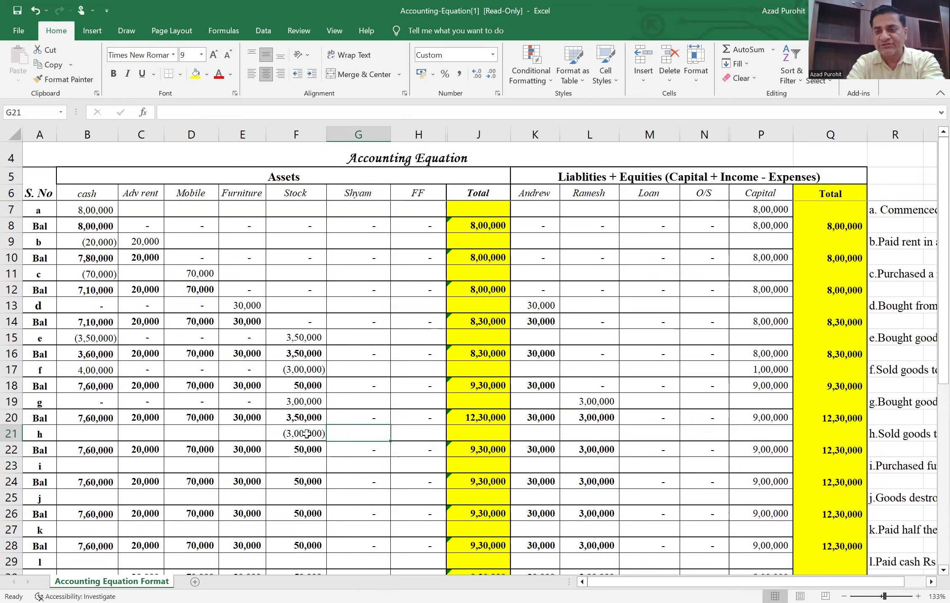
- Read the description of transaction h and enter 500000 under the goods customer's asset column
click(882, 400)
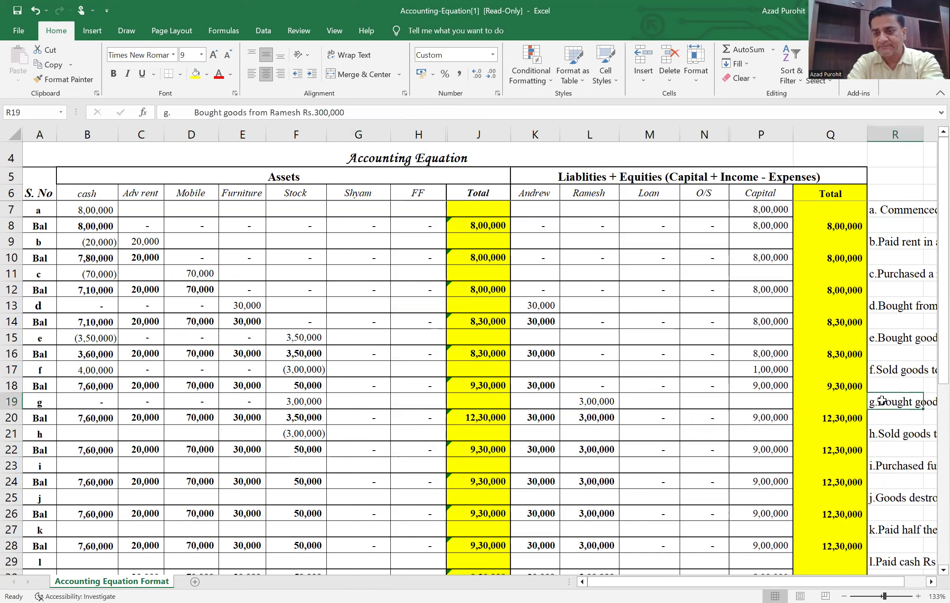
click(882, 435)
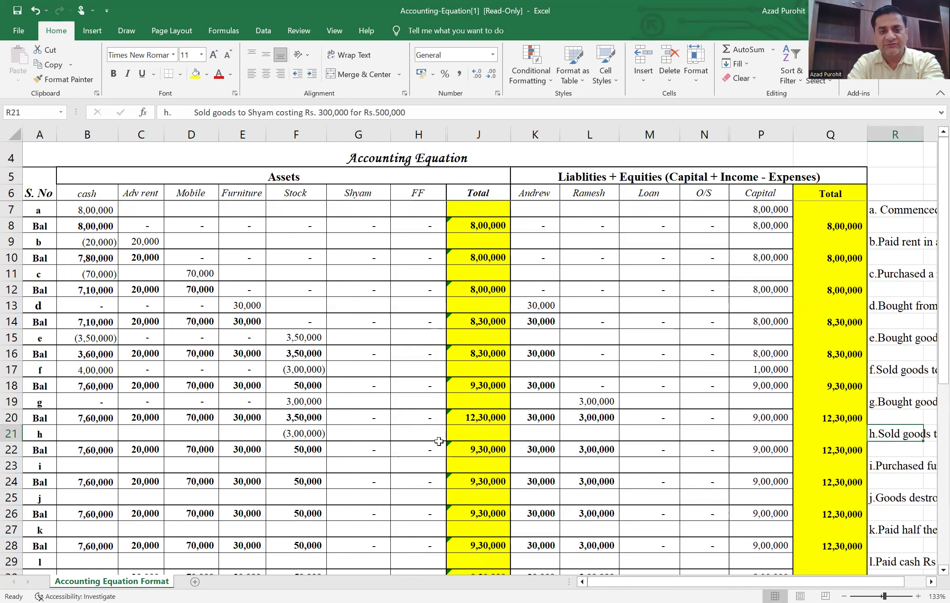
click(359, 434)
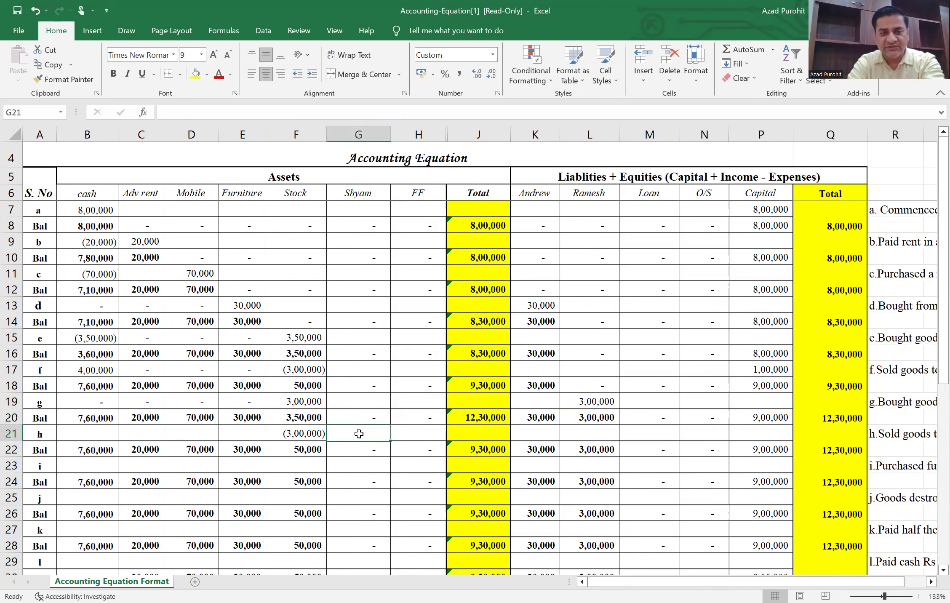
text(50)
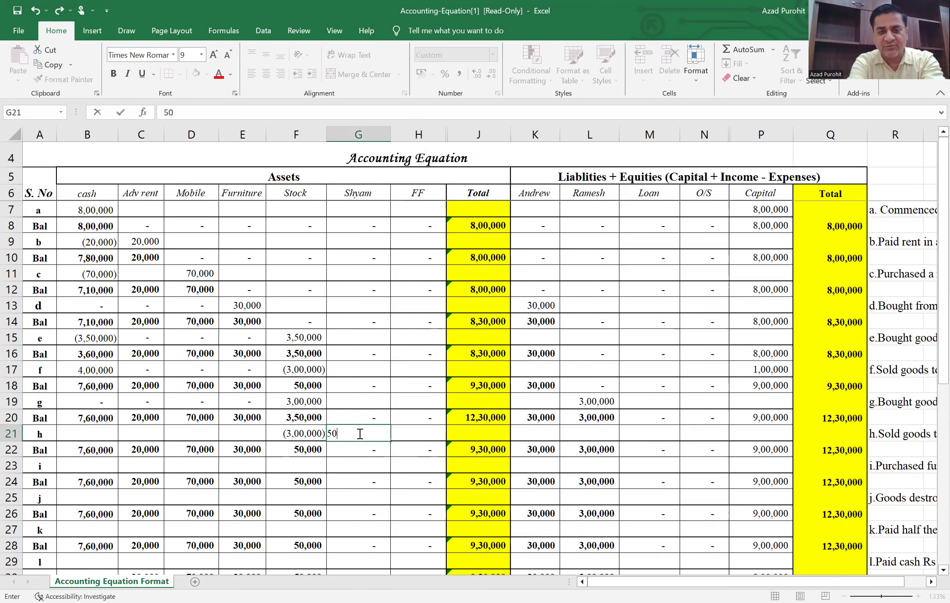
text(0000)
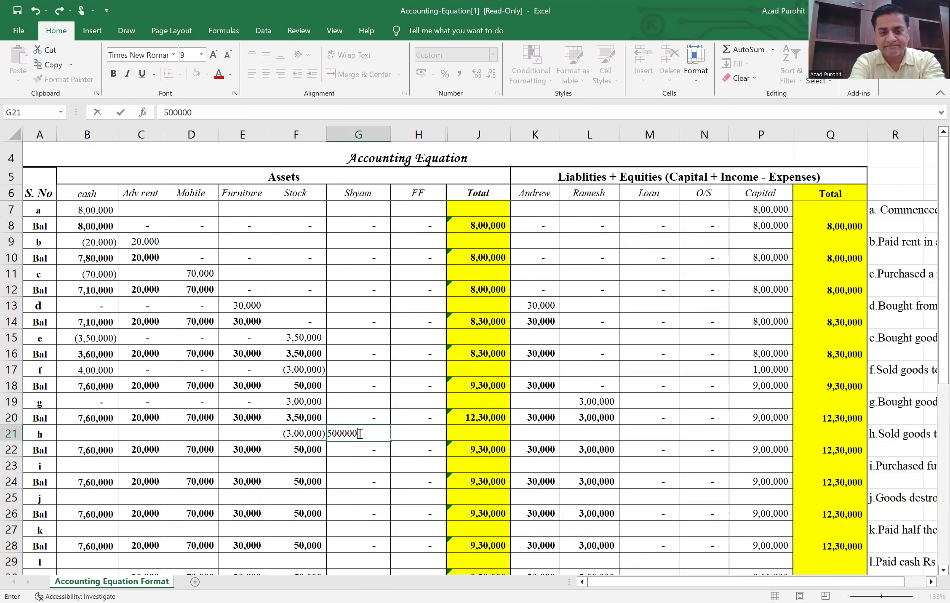
key(Tab)
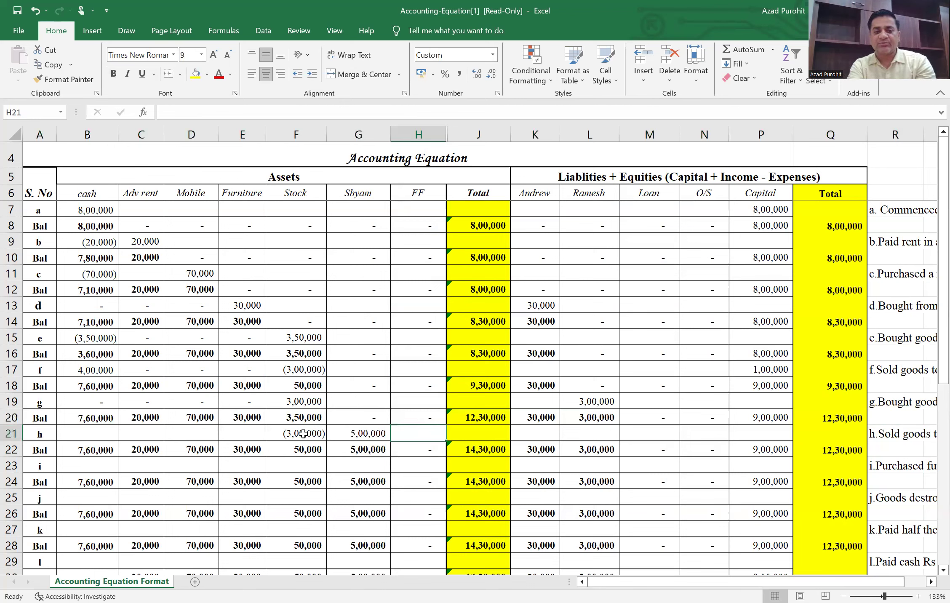
- Enter the profit of 200000 under Capital for transaction h and check the balance row below it
click(354, 433)
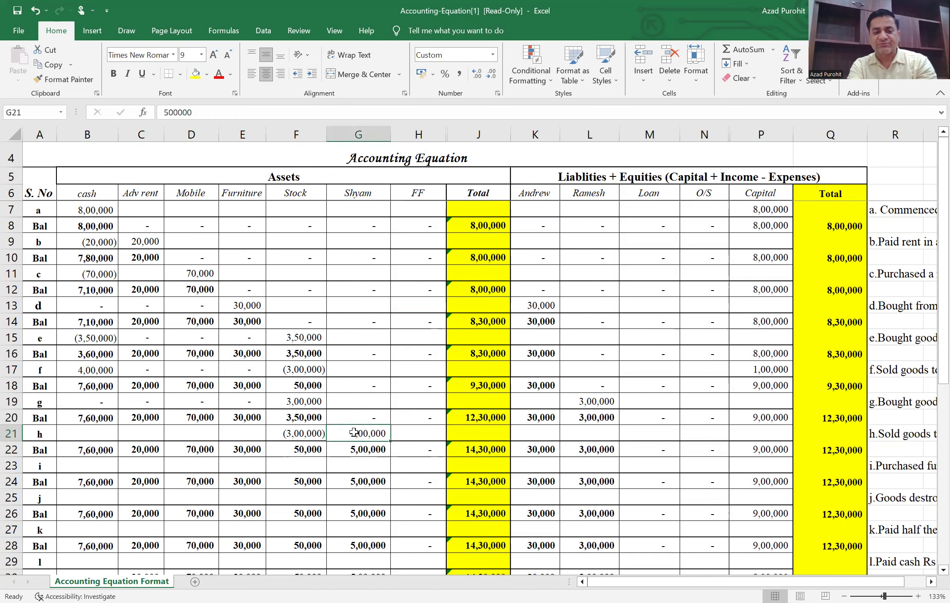
key(Right)
key(Right)
key(Right)
key(Right)
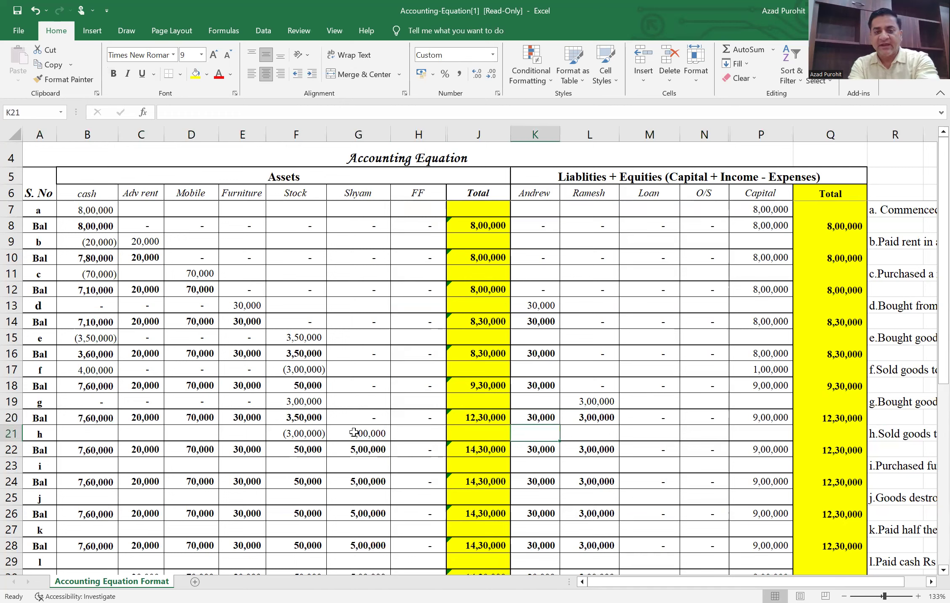
key(Right)
key(Right)
key(Right)
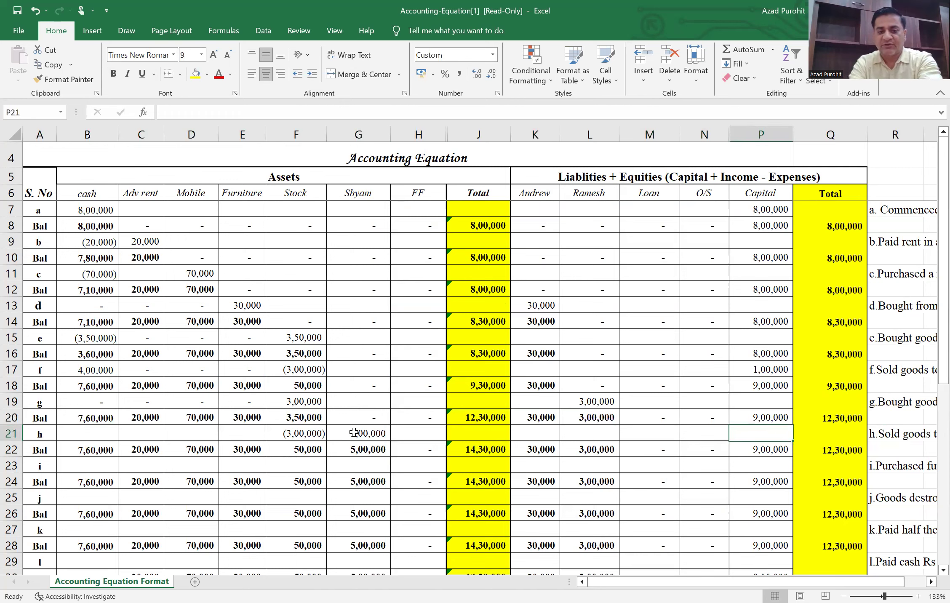
text(200)
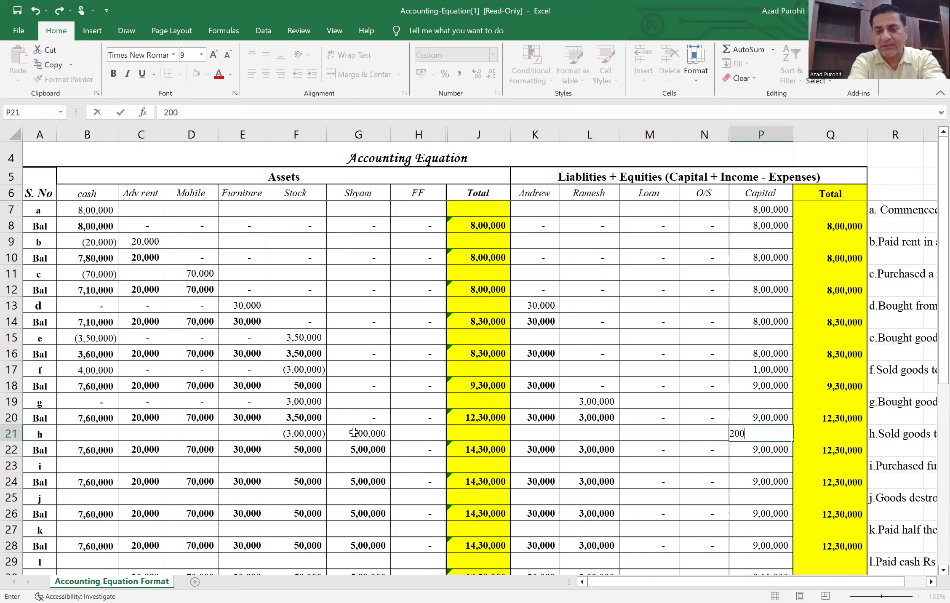
text(000)
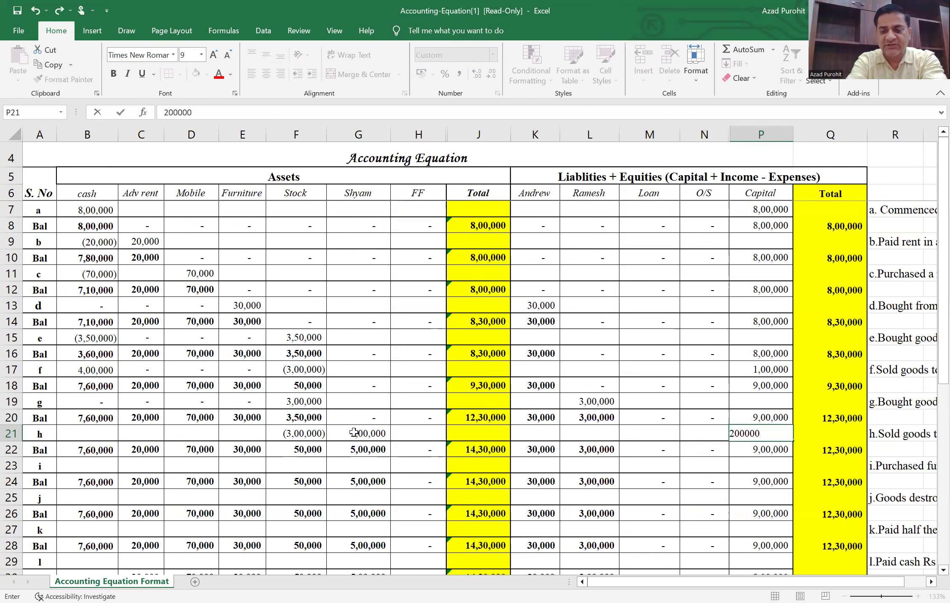
key(Return)
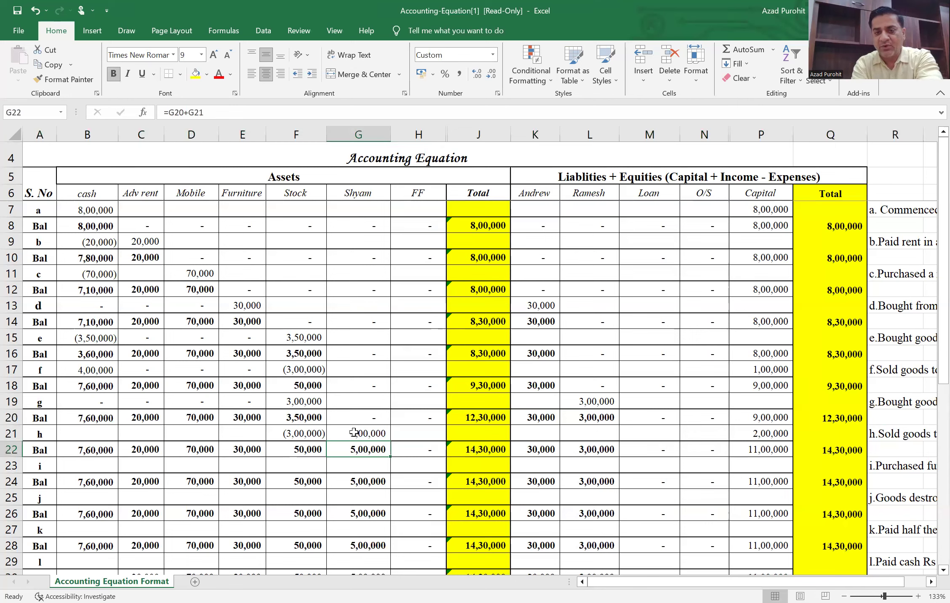
click(9, 450)
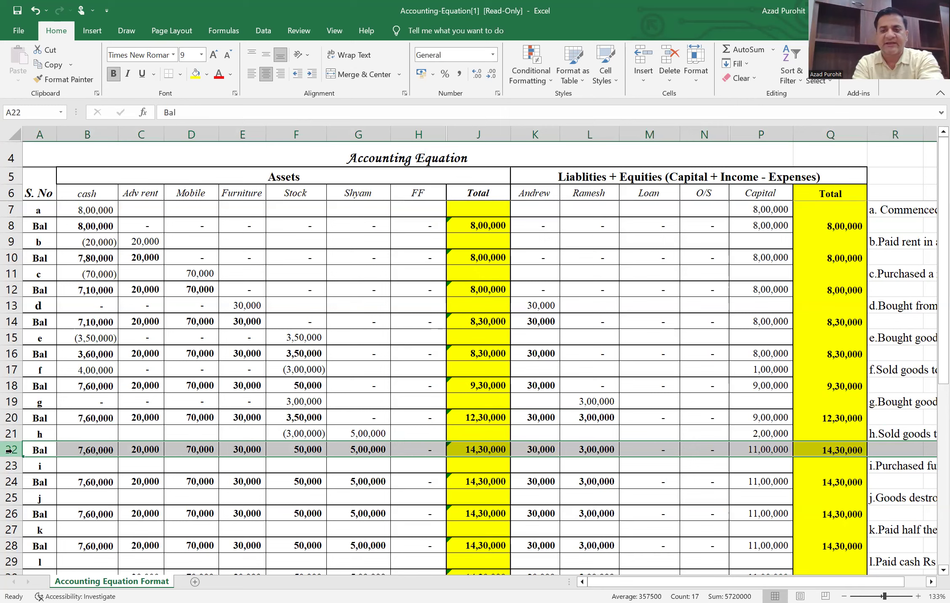
- Read the description of transaction i and enter -50000 under cash for the part paid in cash
click(892, 471)
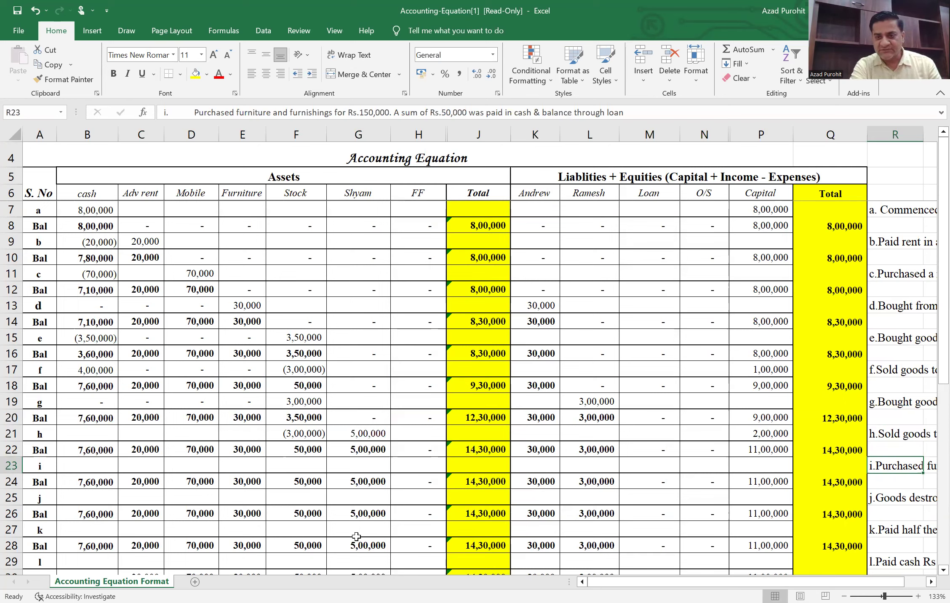
click(94, 463)
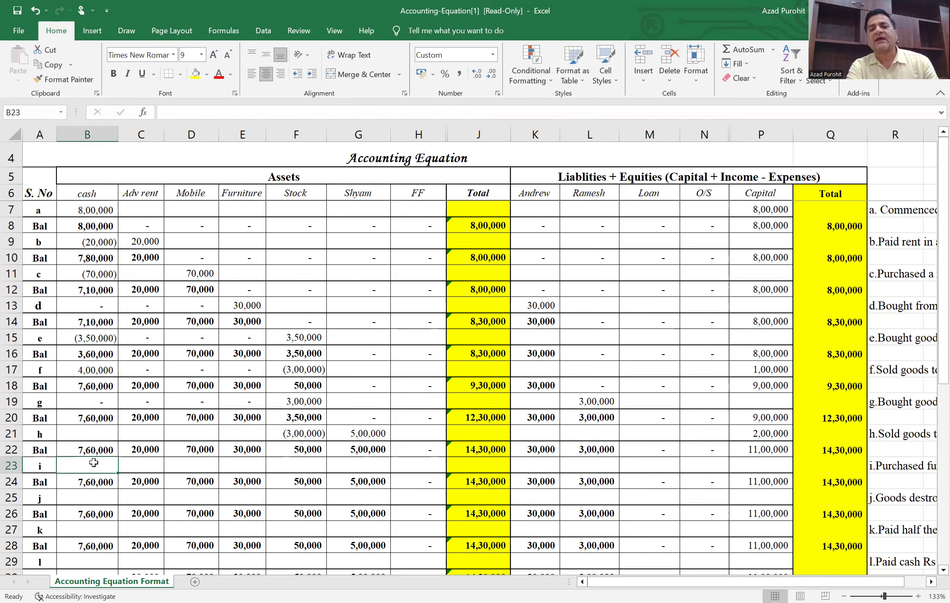
text(-)
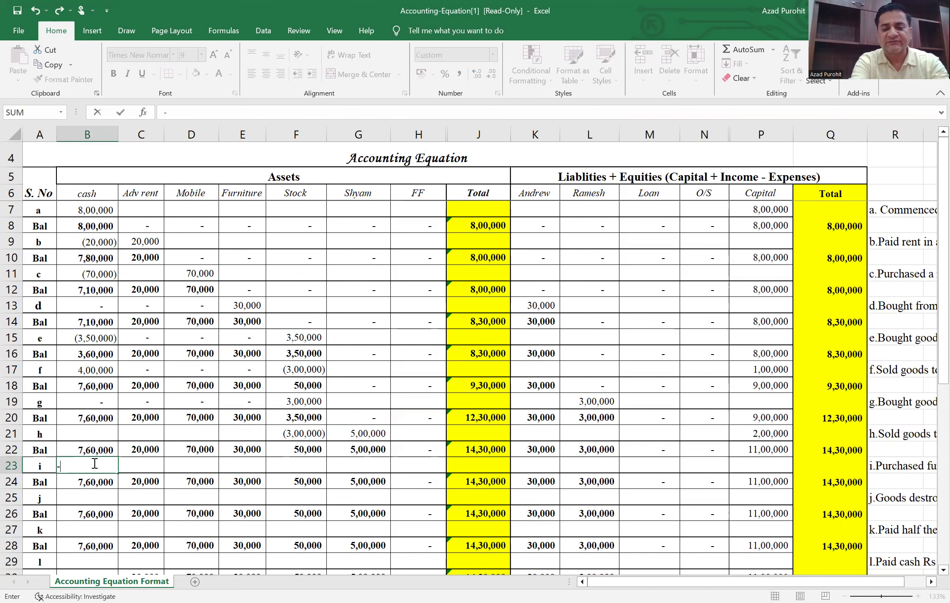
text(50000)
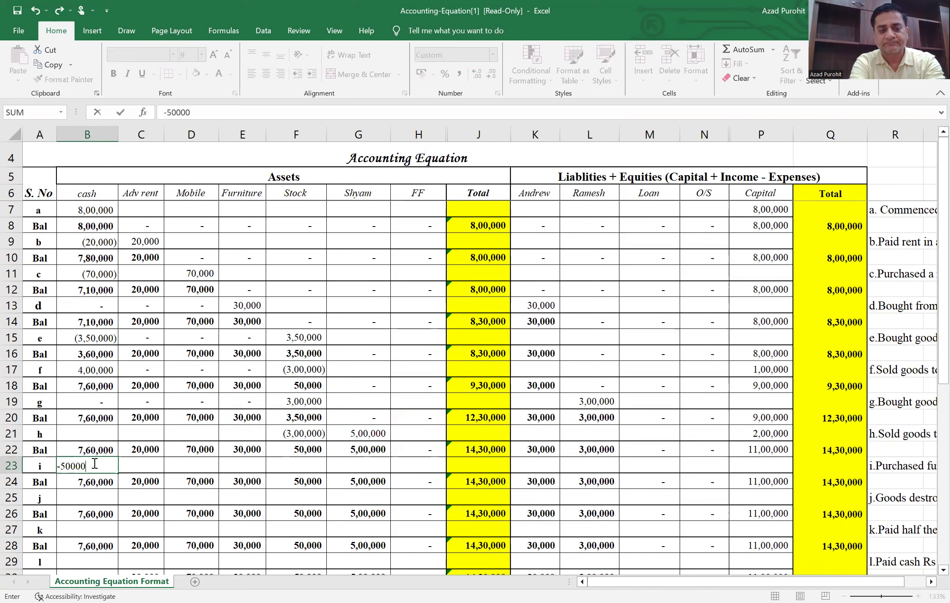
key(Tab)
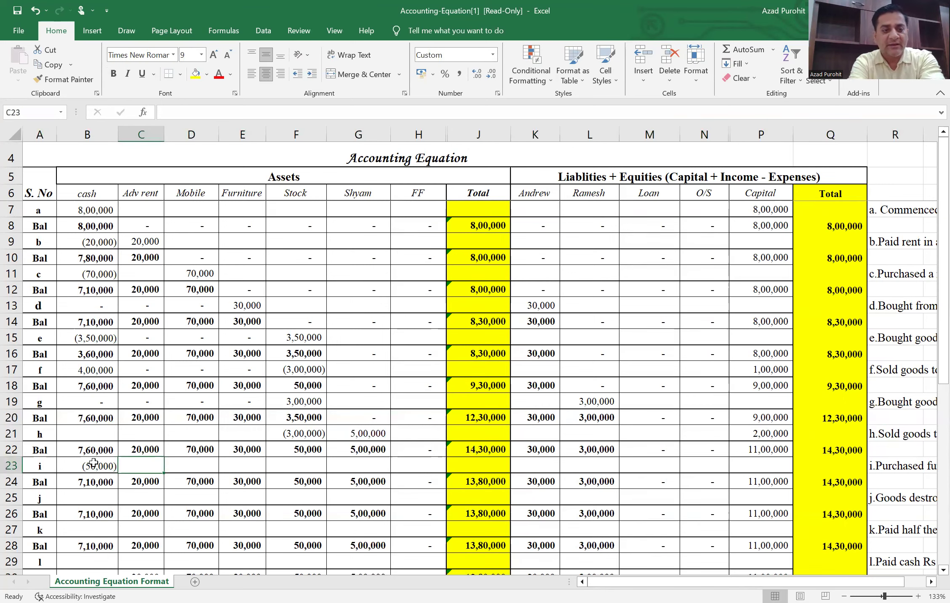
- Enter 150000 under Furniture for the furniture and furnishings purchased in transaction i
key(Tab)
key(Tab)
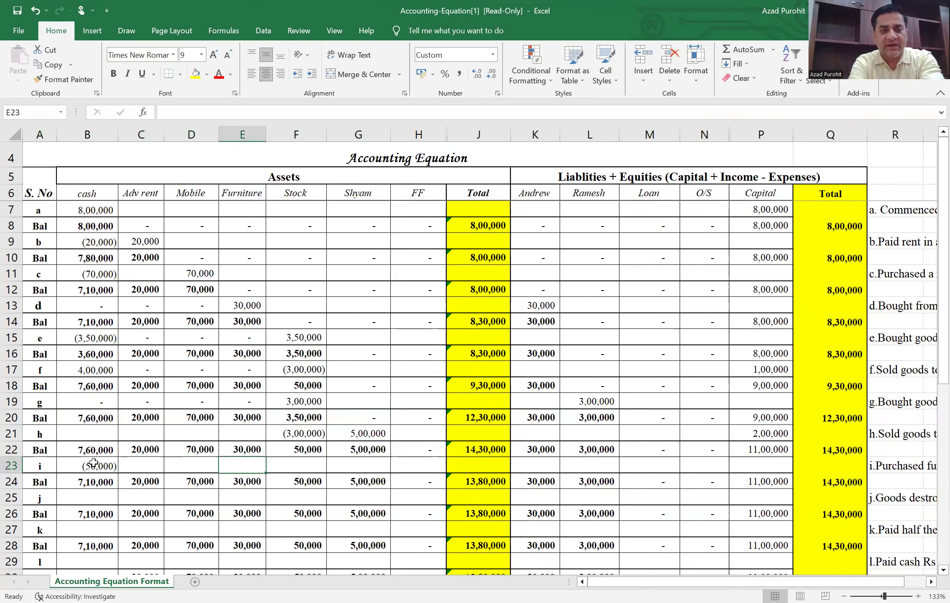
text(1)
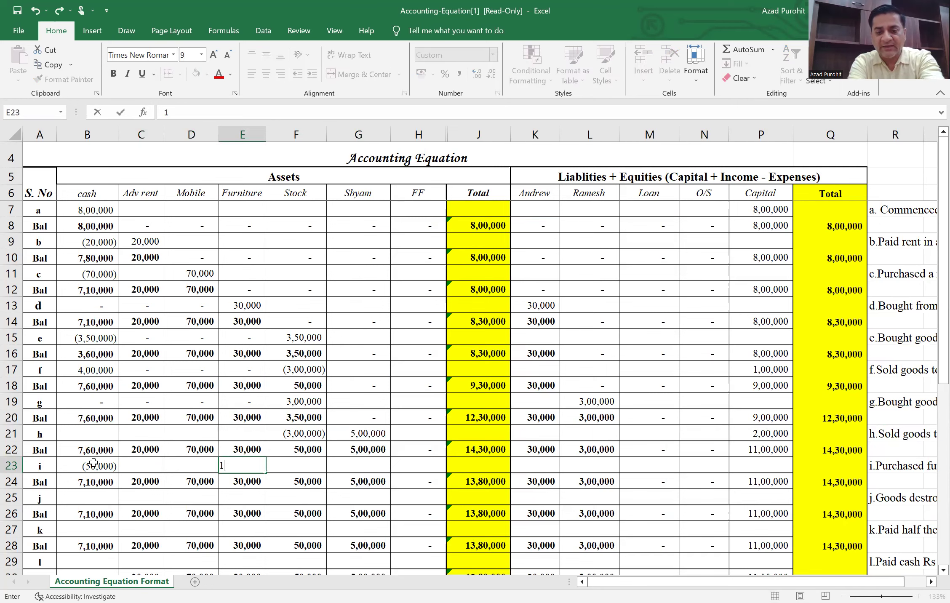
text(,50,0000)
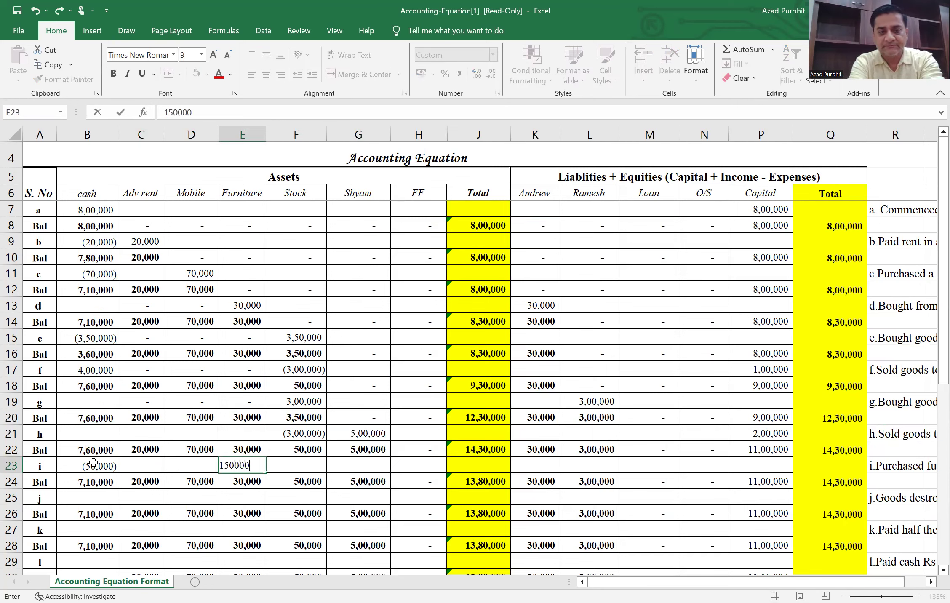
key(Tab)
- Enter 50000 under Loan for transaction i and check the balance row below it
key(Tab)
key(Tab)
key(Tab)
key(Tab)
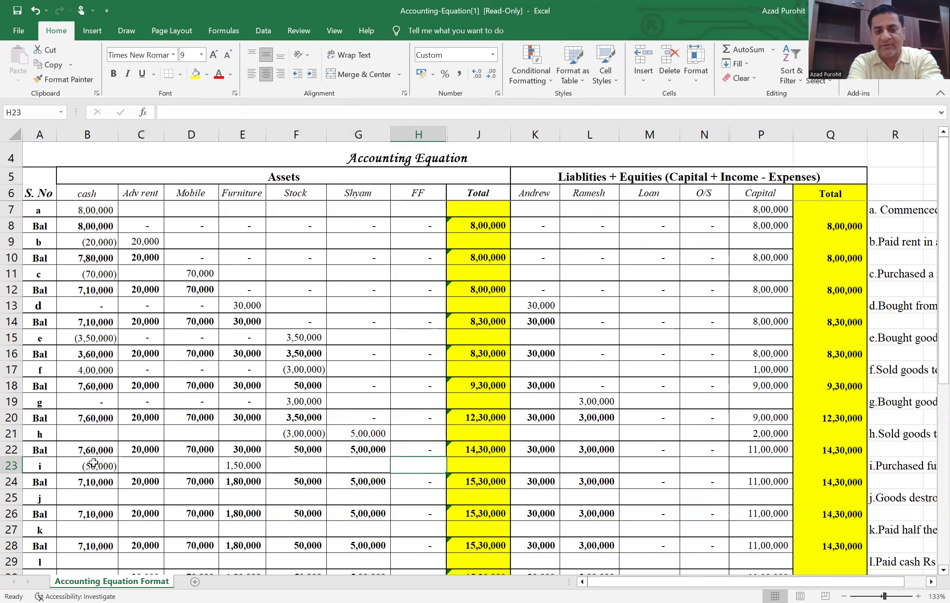
key(Tab)
key(Tab)
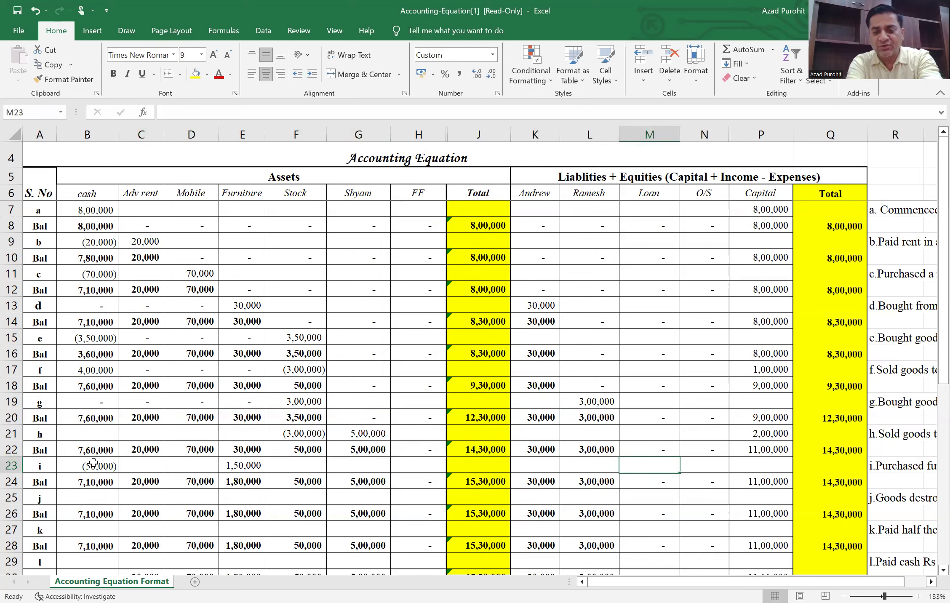
text(50000)
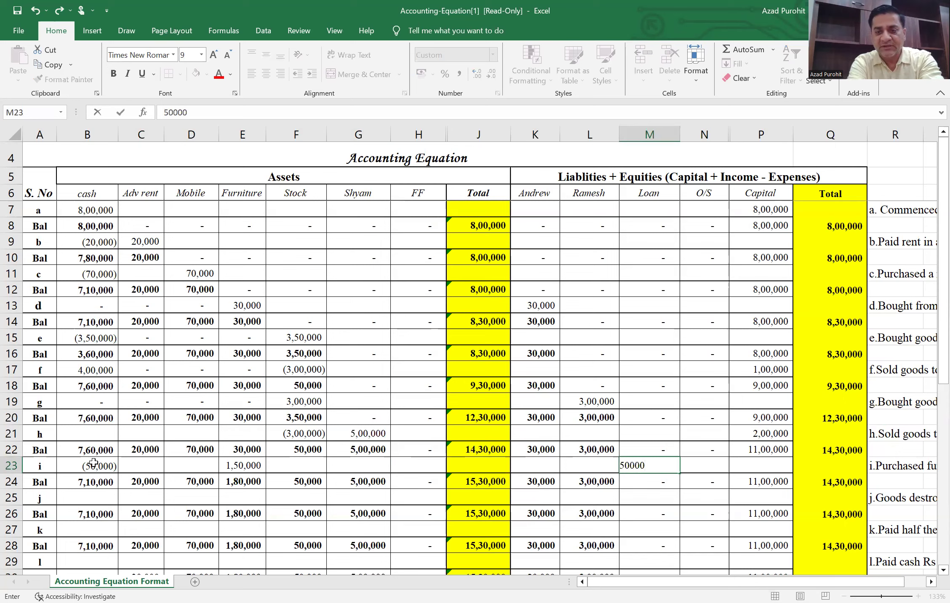
key(Tab)
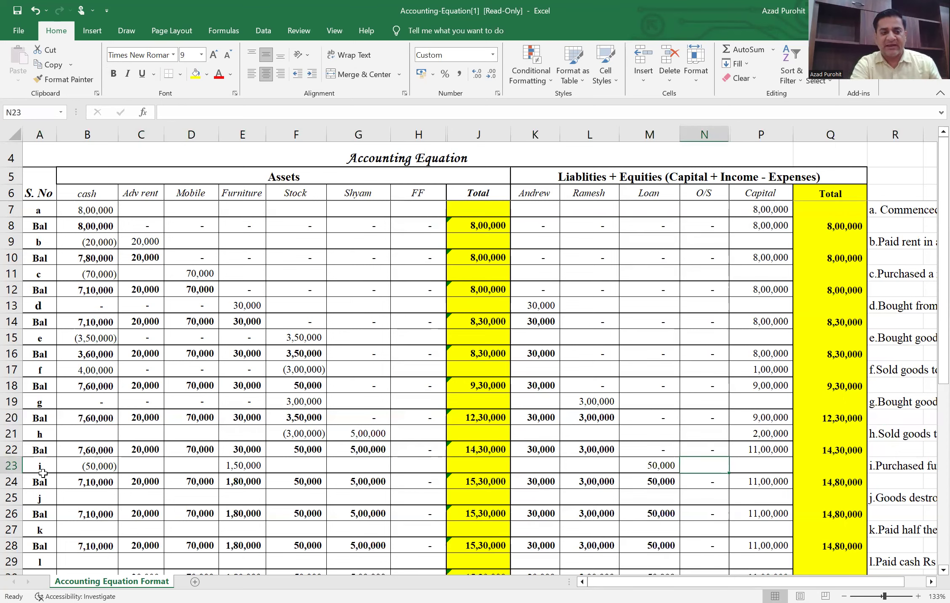
click(13, 481)
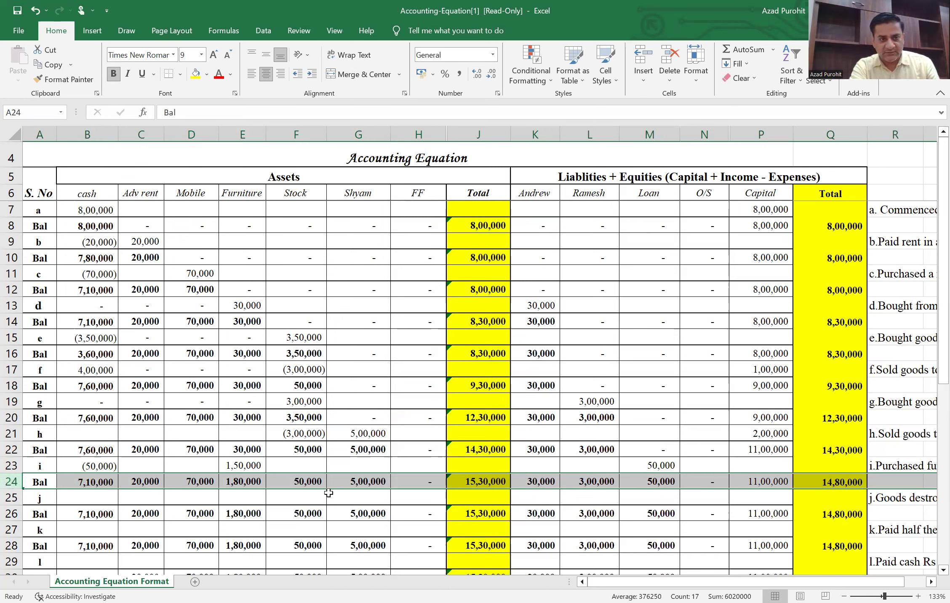
- Review the furniture amount for transaction i, set its Loan entry to 100000 and recheck the balance row
click(258, 467)
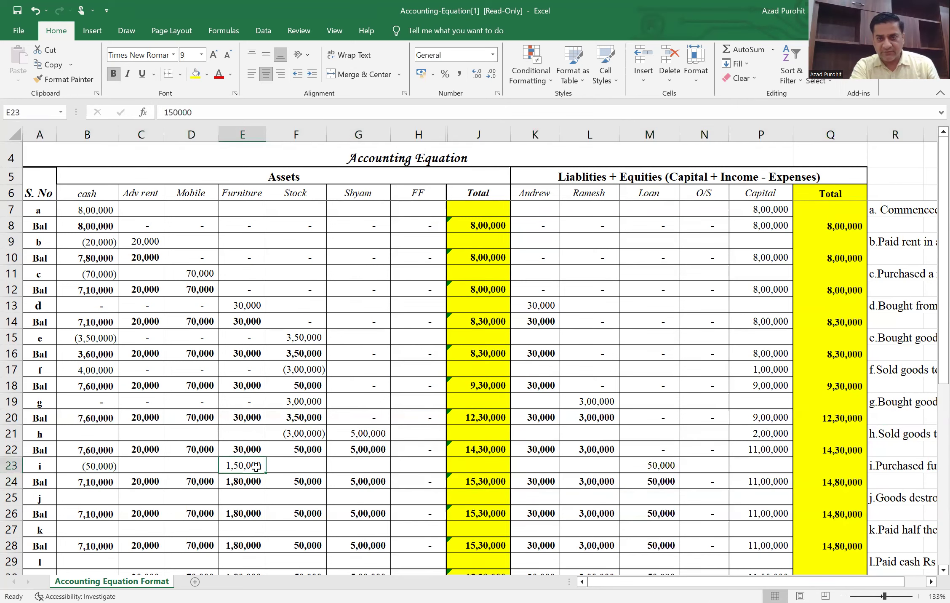
click(638, 465)
text(1,00,00)
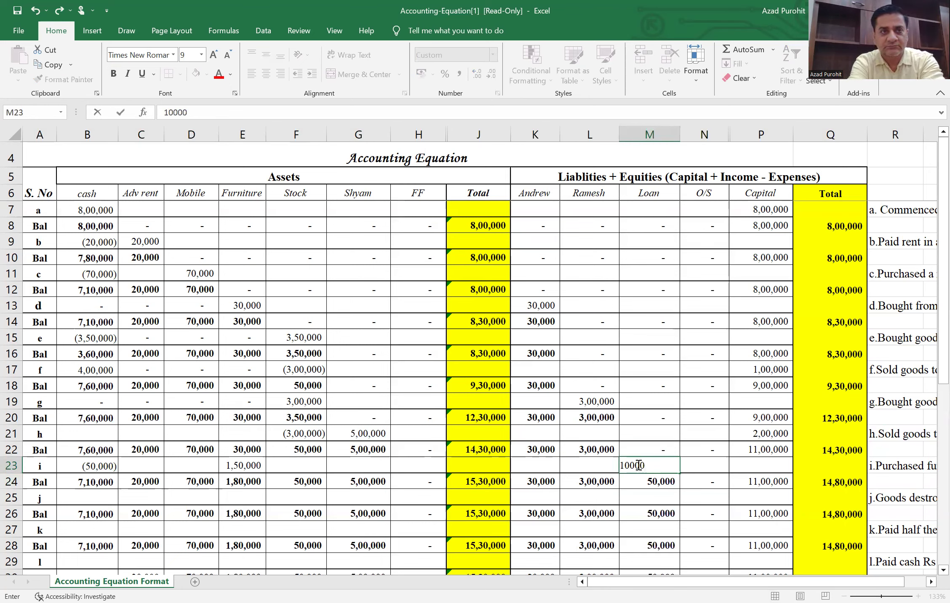
text(0)
key(Tab)
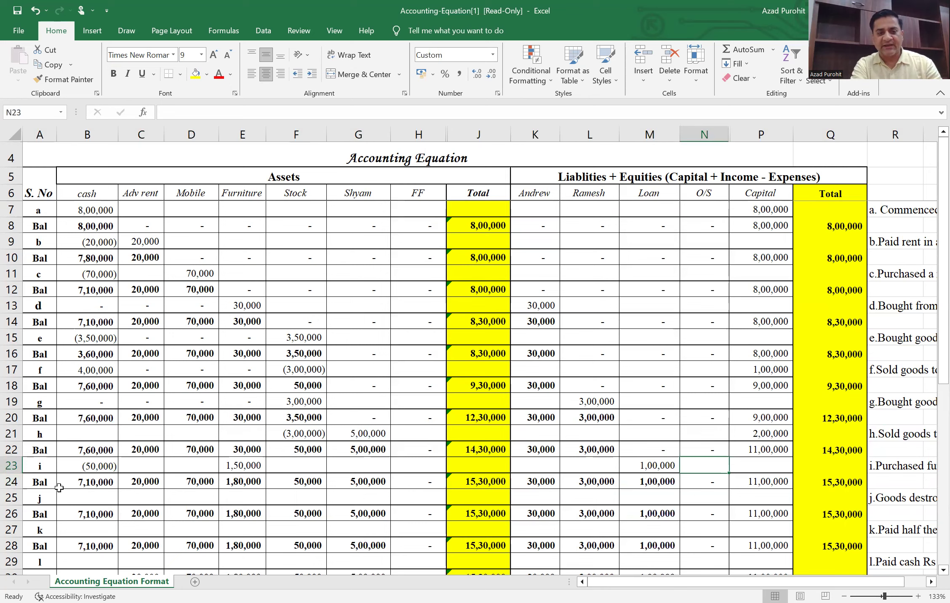
click(16, 484)
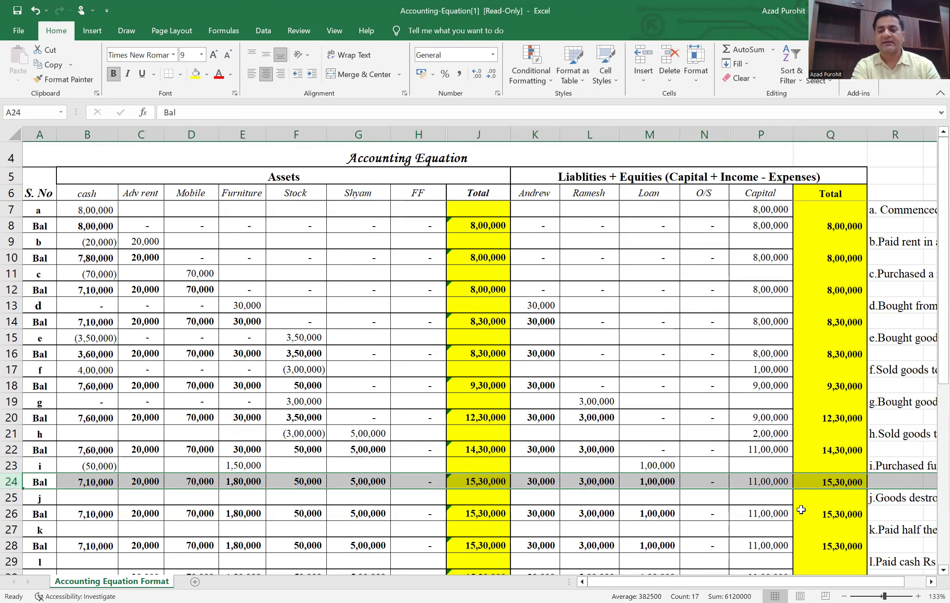
- Read the description of transaction j and enter 5000 under Stock for the cost of the goods destroyed by fire
click(888, 501)
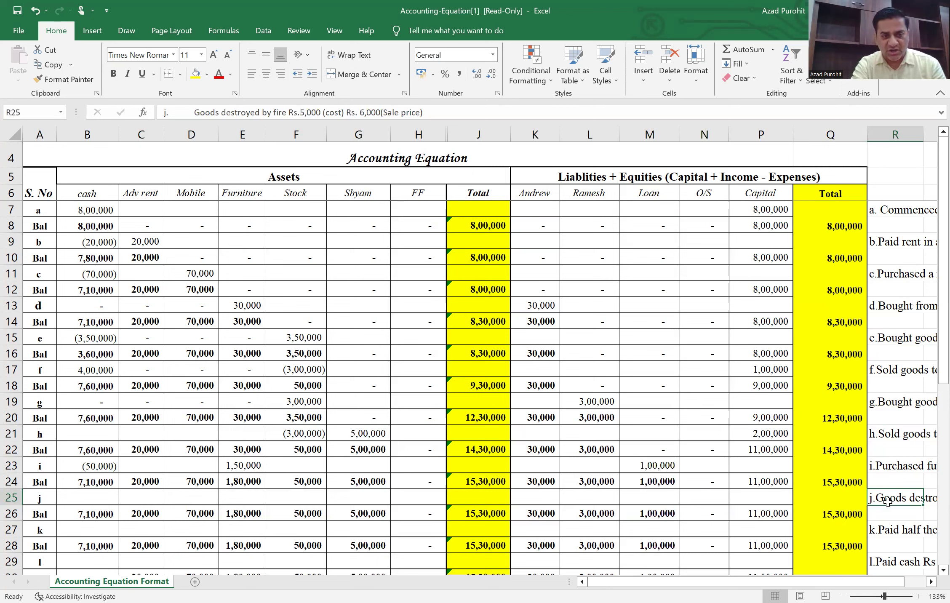
click(303, 496)
text(5000)
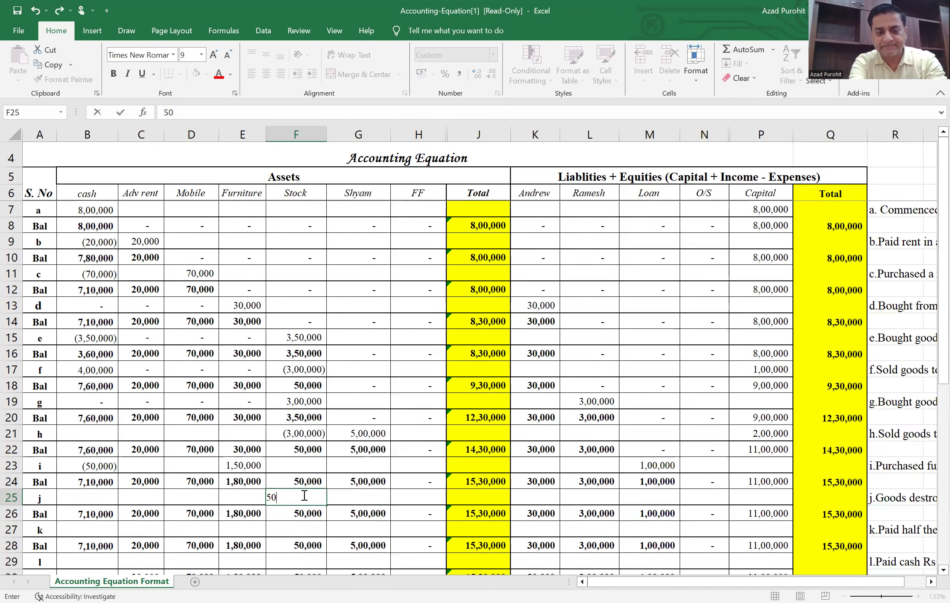
key(Tab)
- Enter 5000 under Capital for transaction j to match the stock entry for the goods destroyed
key(Tab)
key(Tab)
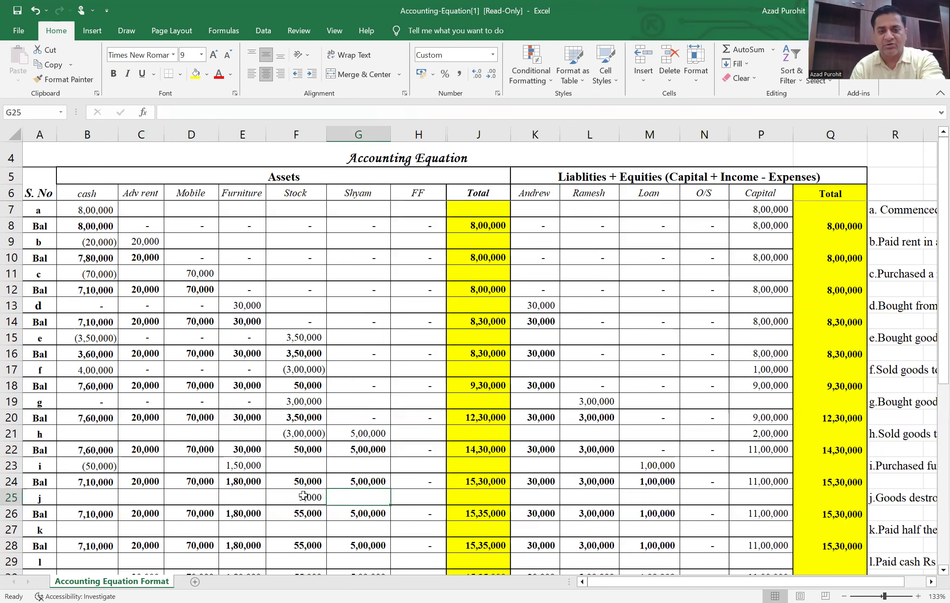
key(Tab)
key(Tab)
key(Tab)
key(Tab)
key(Tab)
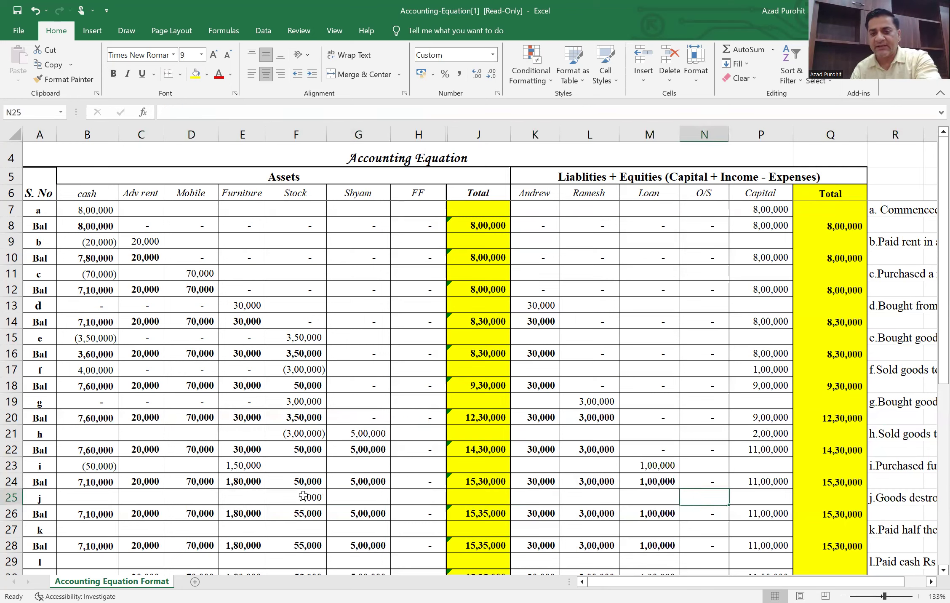
text(5000)
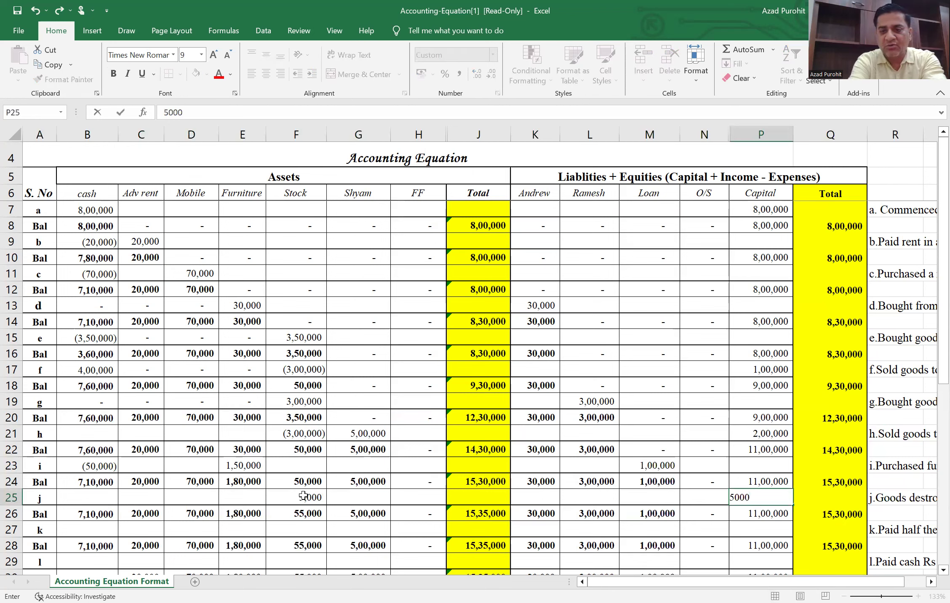
key(Return)
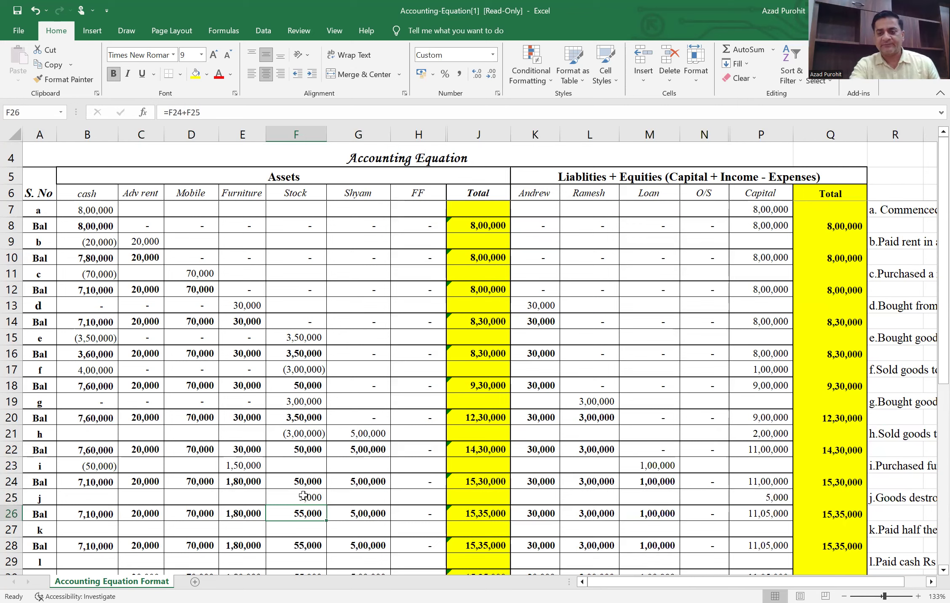
- Read the description of transaction k and enter -15000 under cash for half the amount owed to the furniture supplier
click(877, 530)
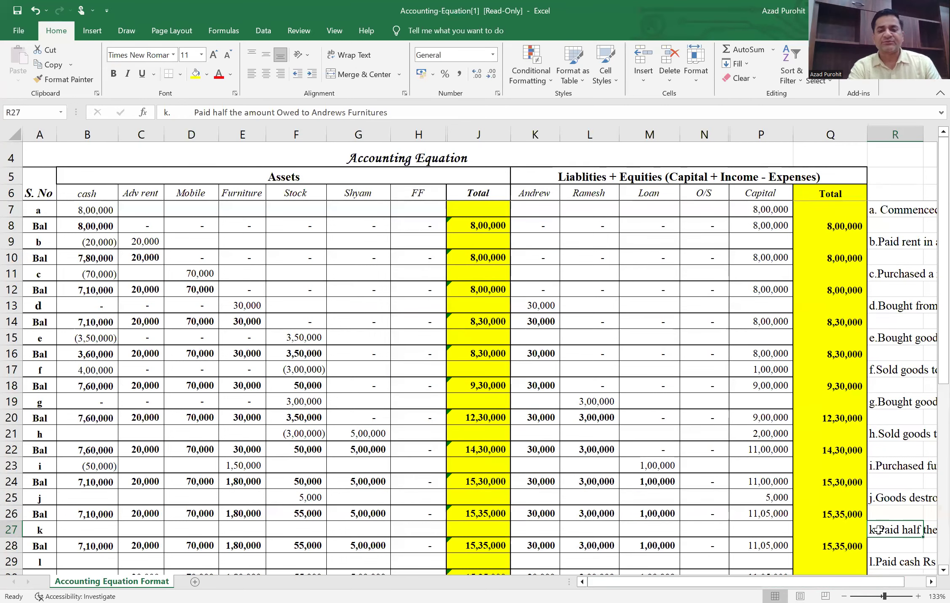
click(100, 529)
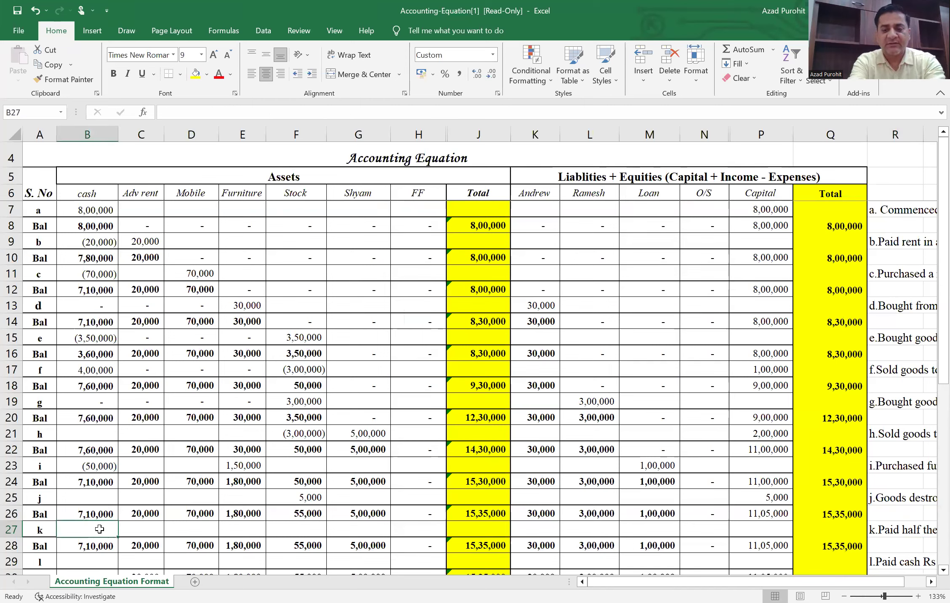
text(-1500)
text(0)
key(Tab)
- Enter -15000 in the furniture supplier's liability column for transaction k
key(Tab)
key(Tab)
key(Tab)
key(Tab)
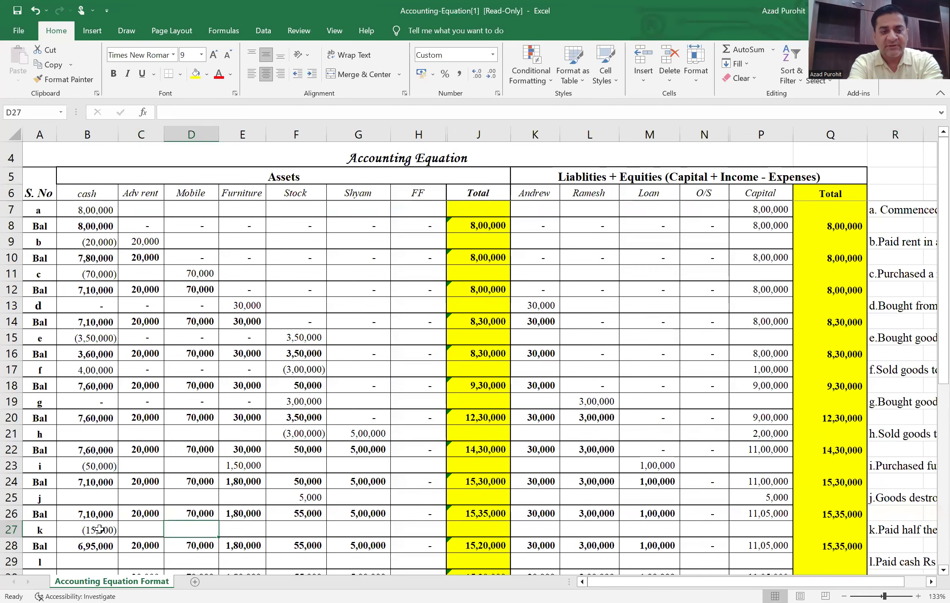
key(Tab)
key(Tab)
key(Tab)
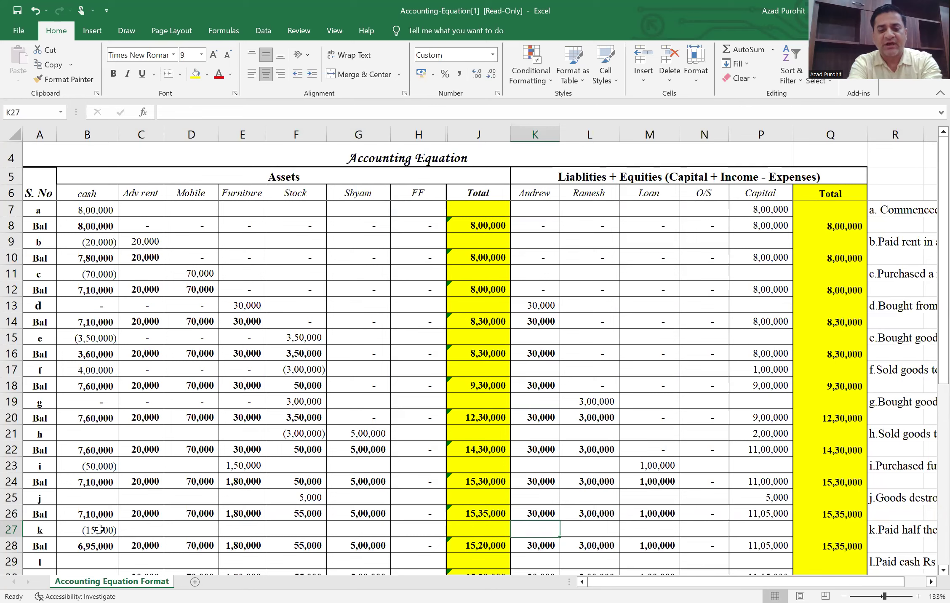
text(-15000)
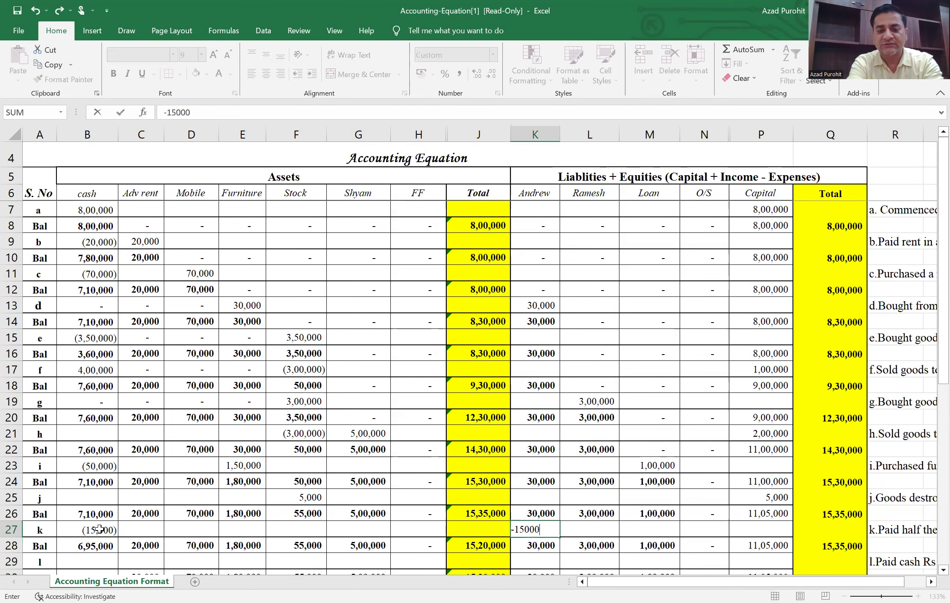
key(Return)
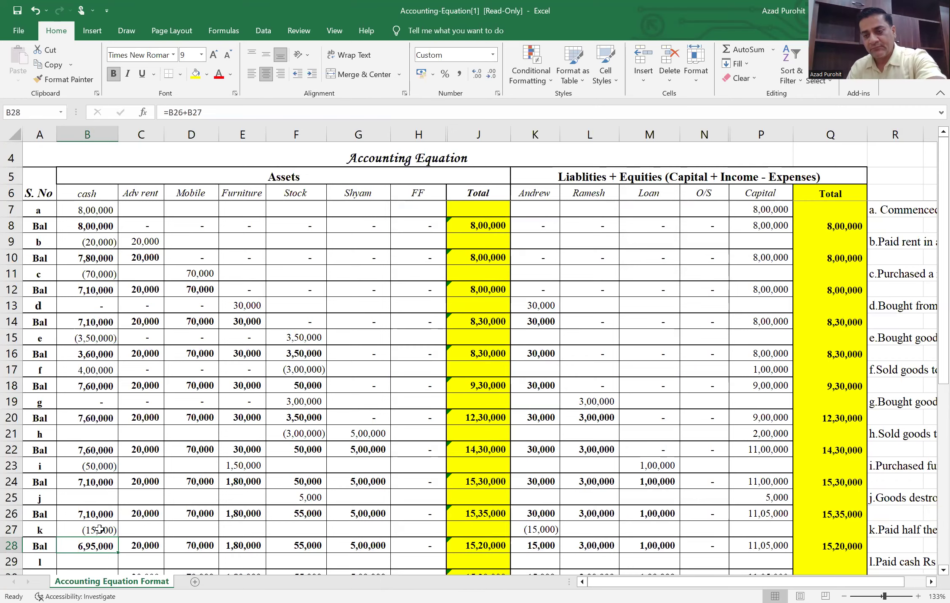
- Read the description of transaction l and enter -8000 under cash for the combined loan and interest payment
scroll(100, 530, down, 3)
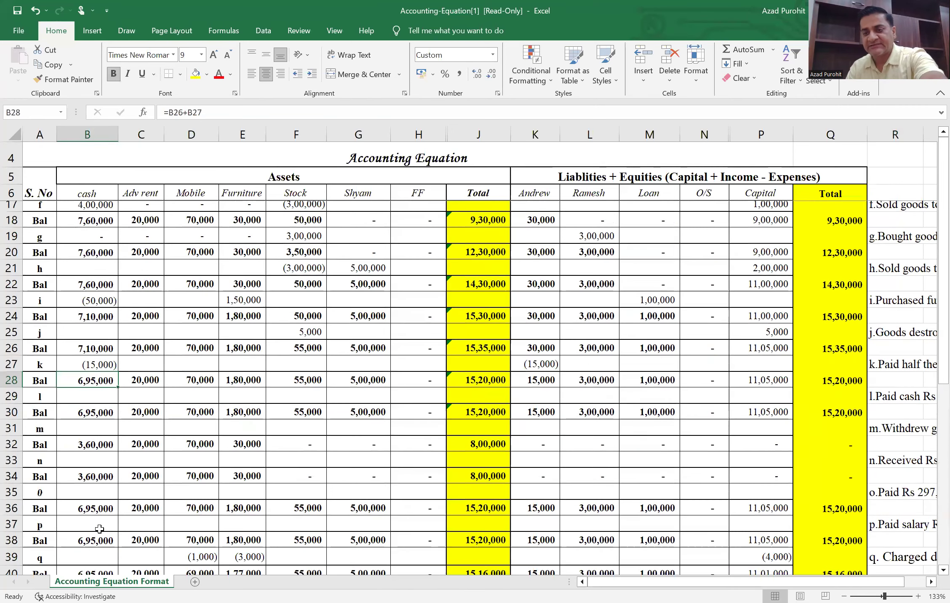
key(Down)
key(ctrl+Right)
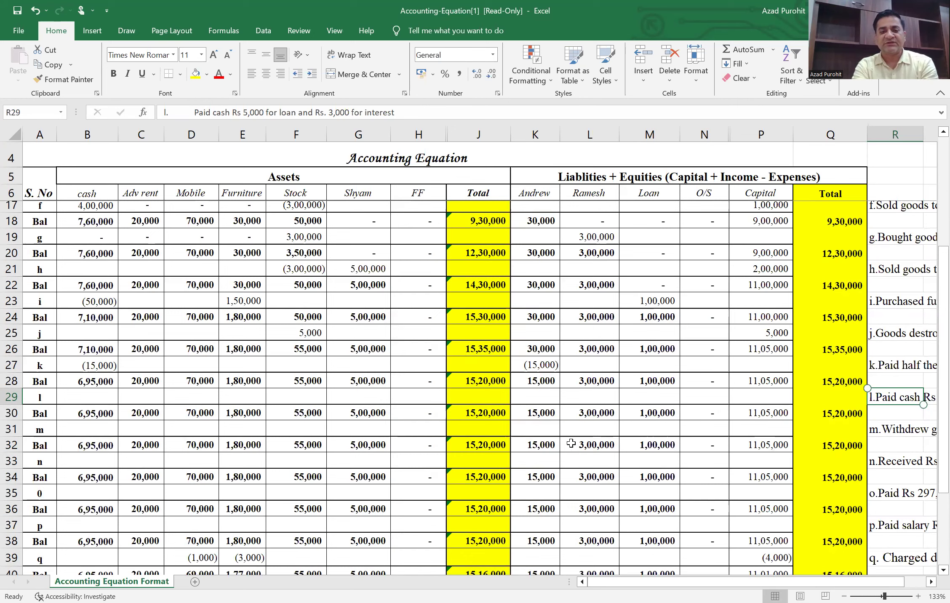
click(95, 400)
text(-)
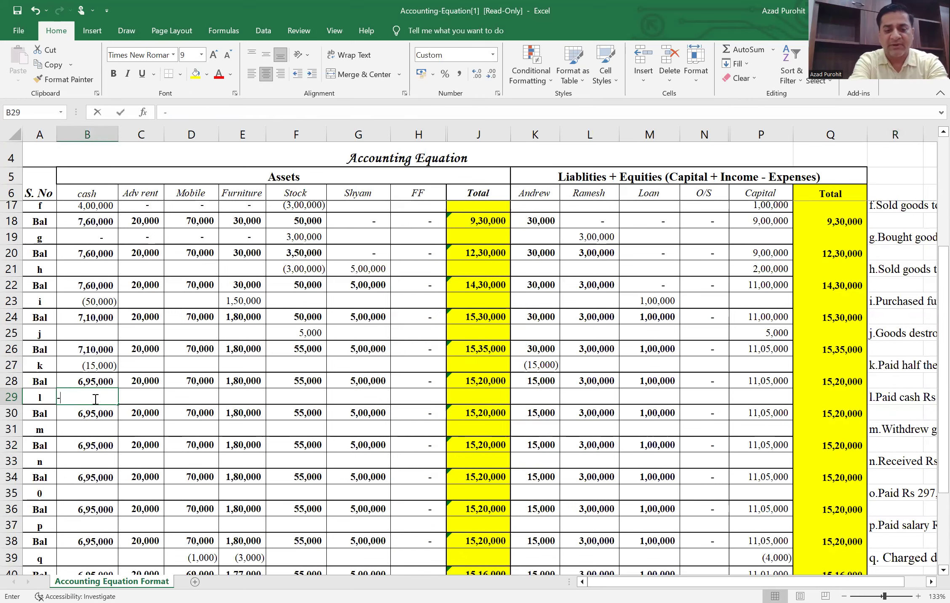
text(8000)
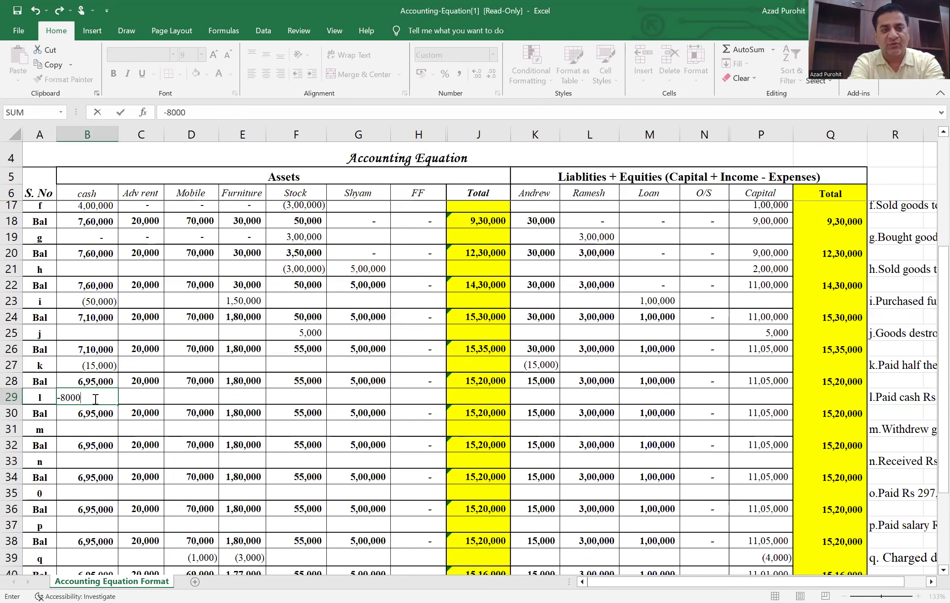
key(Tab)
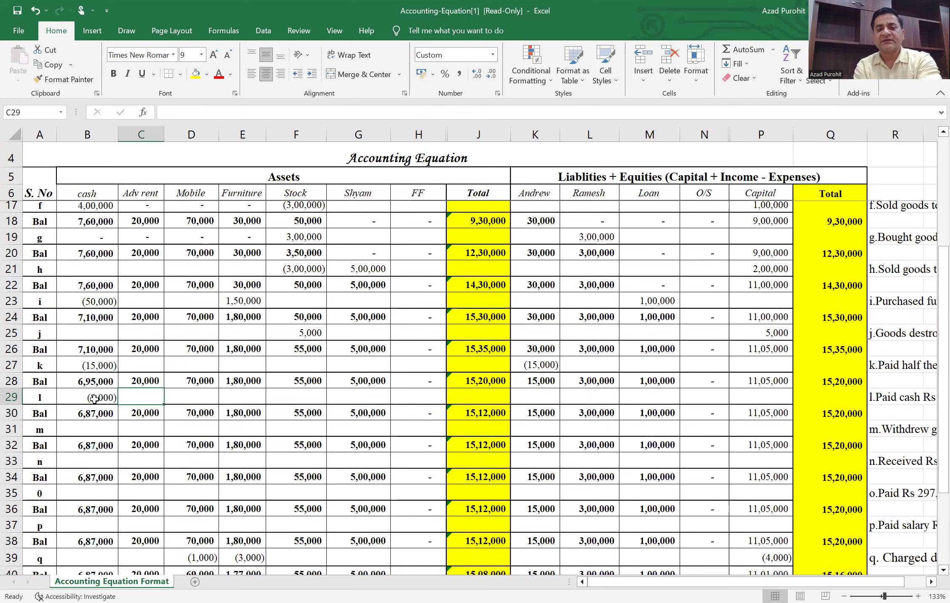
- Enter -5000 under Loan for the loan repayment in transaction l
key(Right)
key(Right)
key(Right)
key(Right)
key(Right)
key(Right)
key(Right)
key(Right)
key(Right)
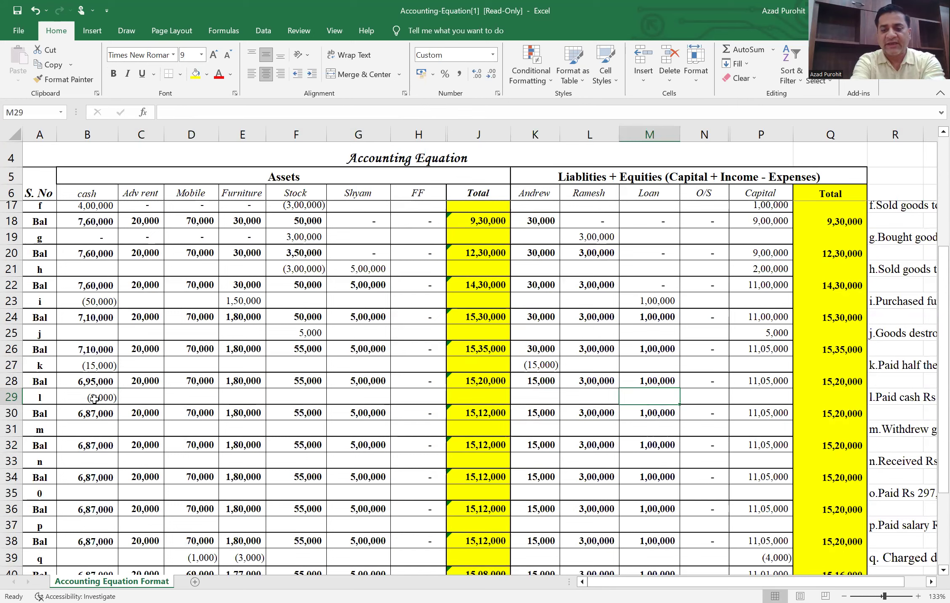
text(-5000)
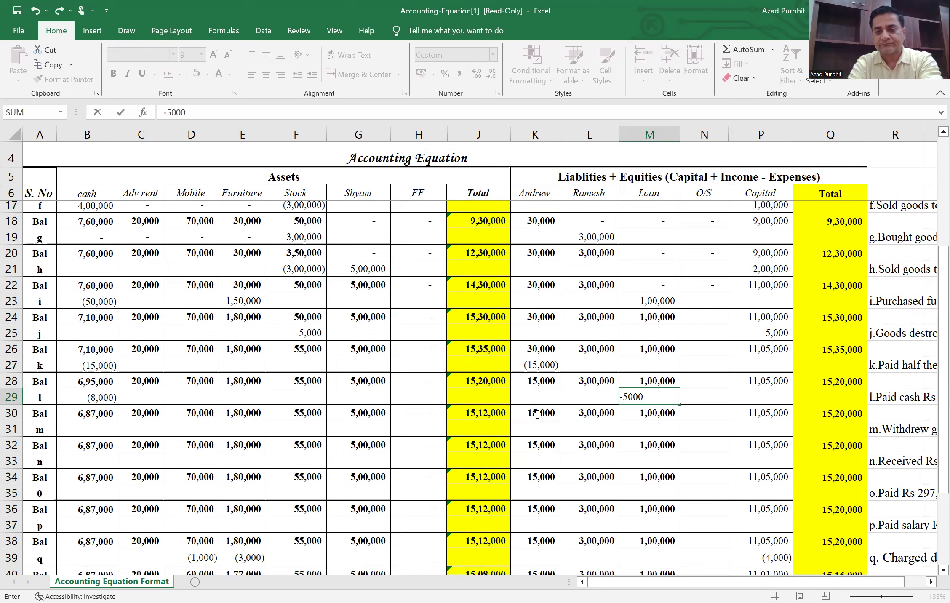
key(Right)
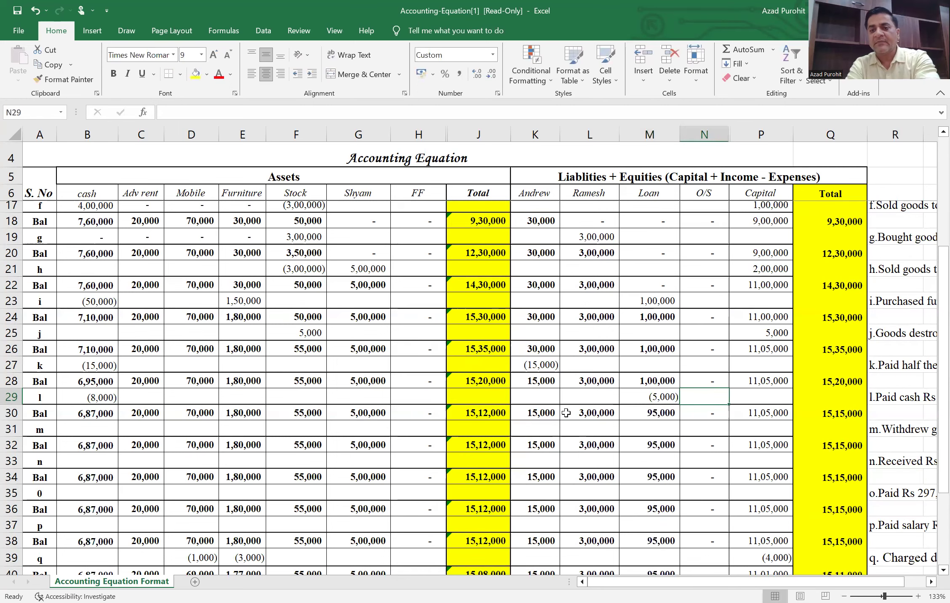
- Recheck the description of transaction l, enter -3000 under Capital for the interest and review the balance row below it
key(Right)
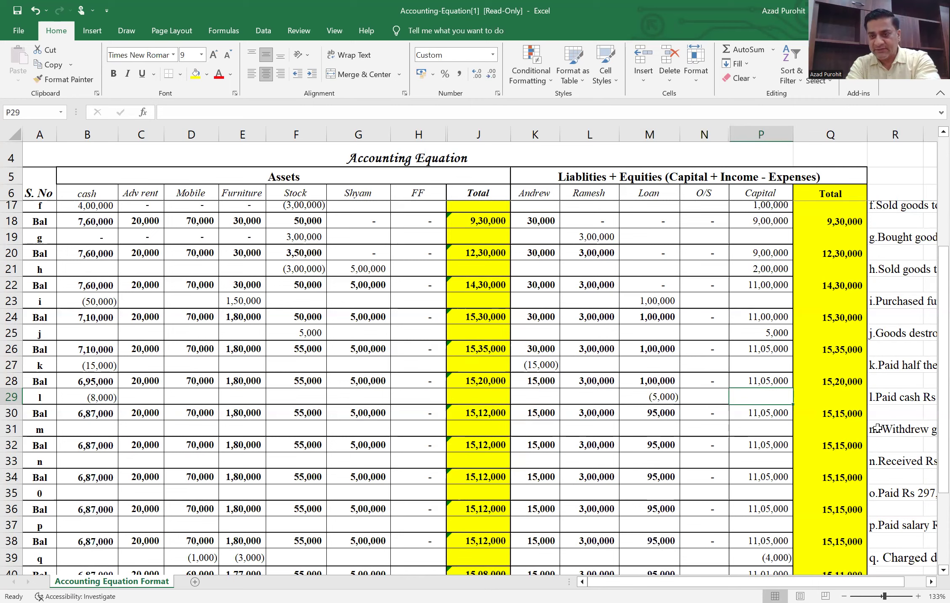
click(897, 401)
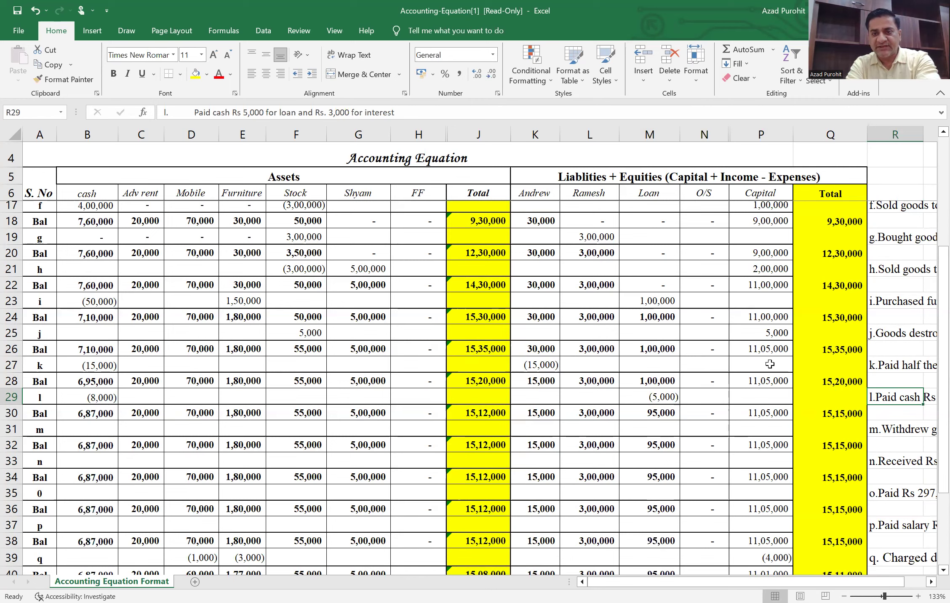
click(774, 395)
text(-3000)
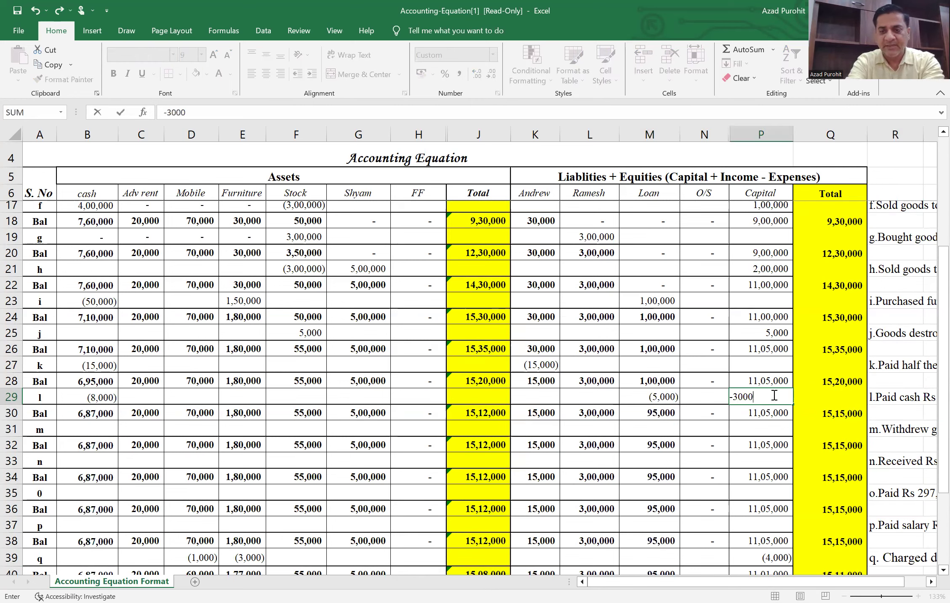
key(Return)
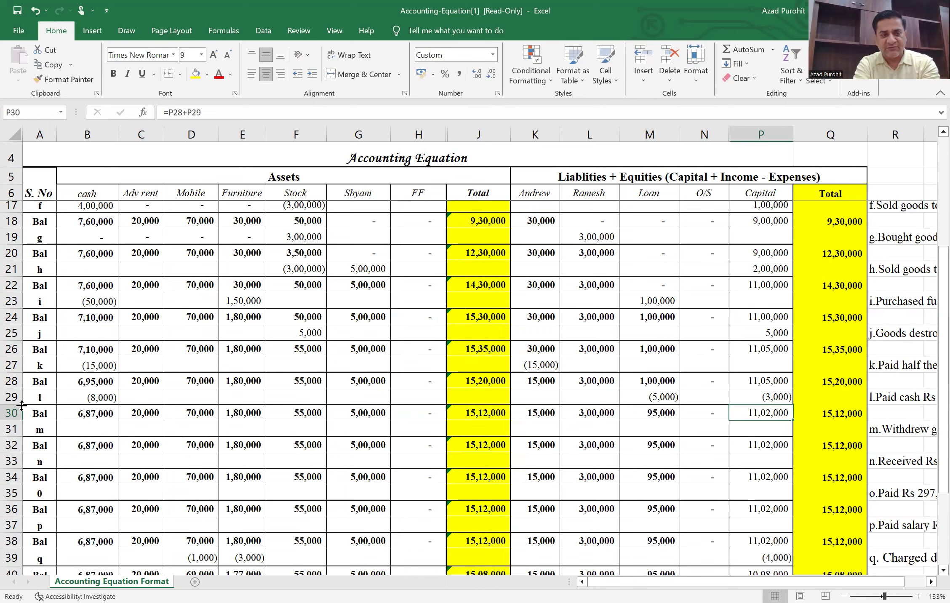
click(11, 413)
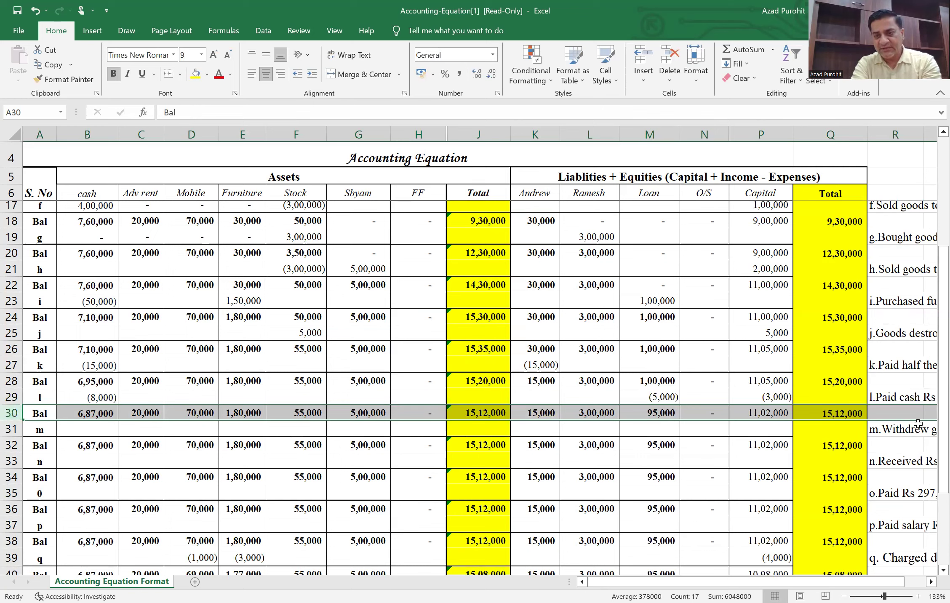
- Read the description of transaction m and enter -5000 under Stock for the cost of the goods withdrawn for personal use
click(904, 434)
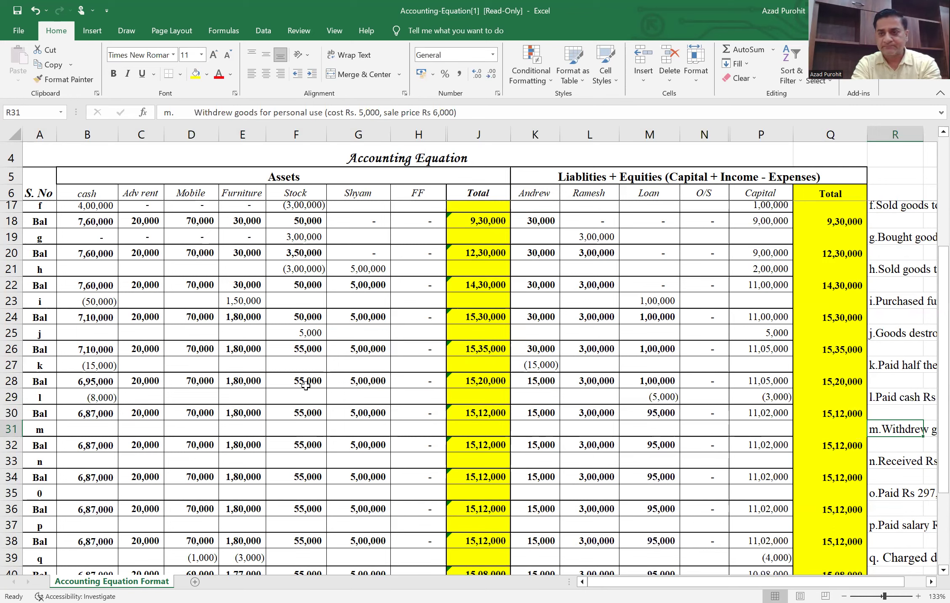
click(295, 429)
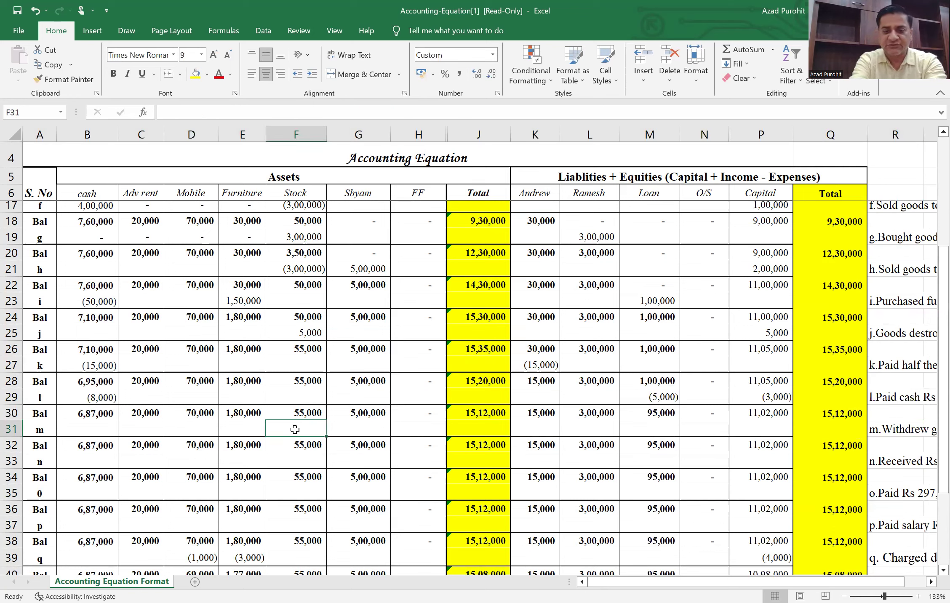
text(5000)
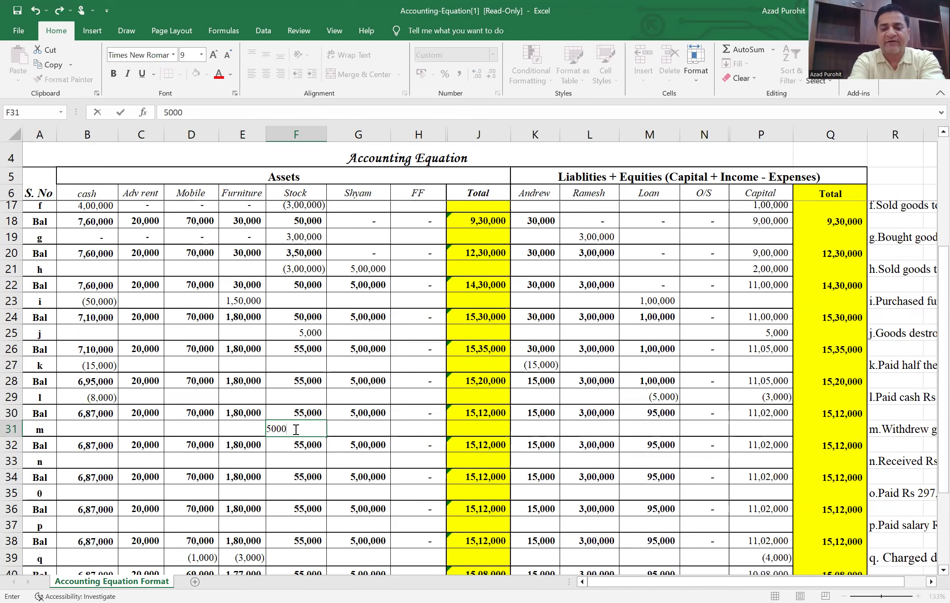
key(BackSpace)
key(BackSpace)
key(BackSpace)
key(BackSpace)
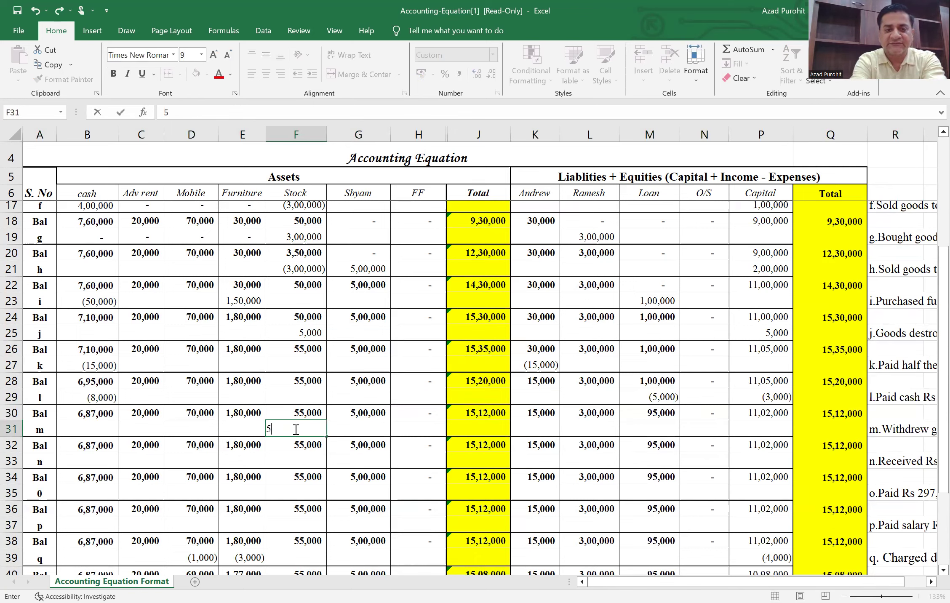
text(-5000)
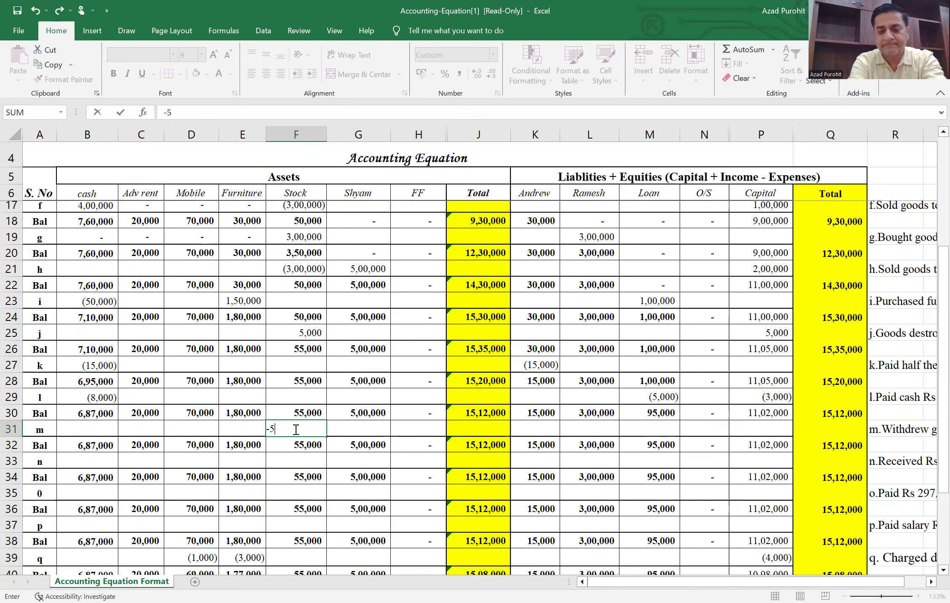
key(Tab)
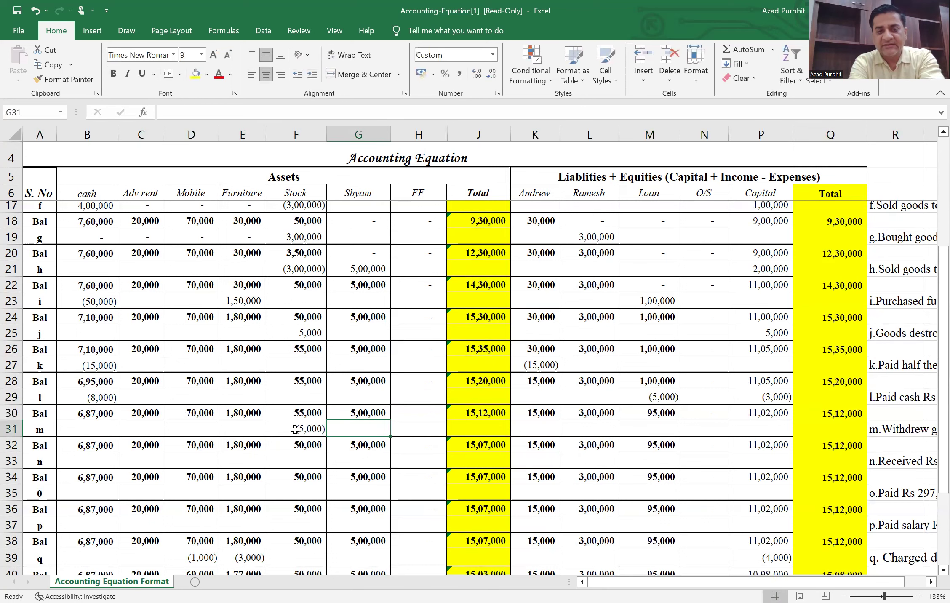
- Enter -5000 under Capital for the goods withdrawn in transaction m
key(Tab)
key(Tab)
key(Tab)
key(Tab)
key(Tab)
key(Tab)
key(Tab)
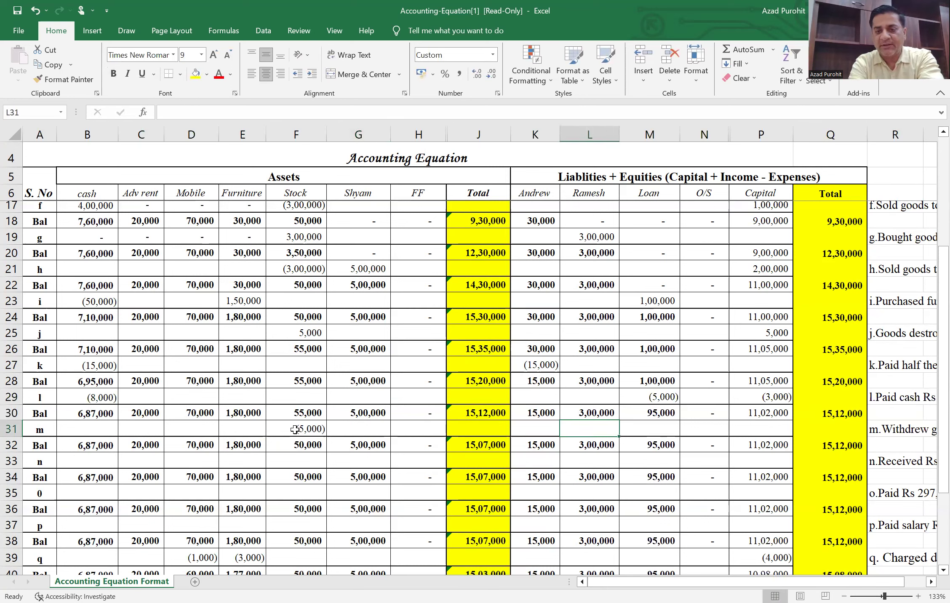
text(-)
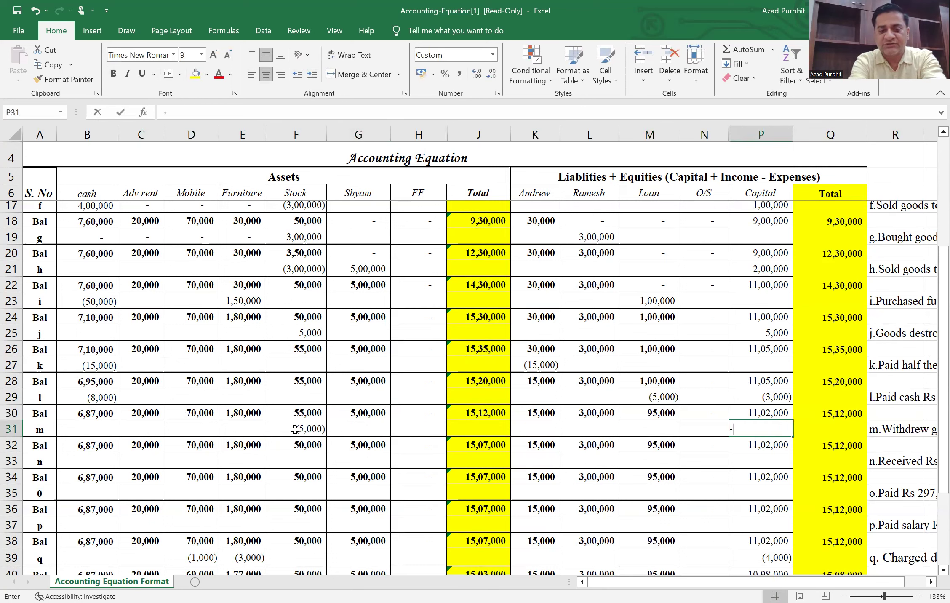
text(5000)
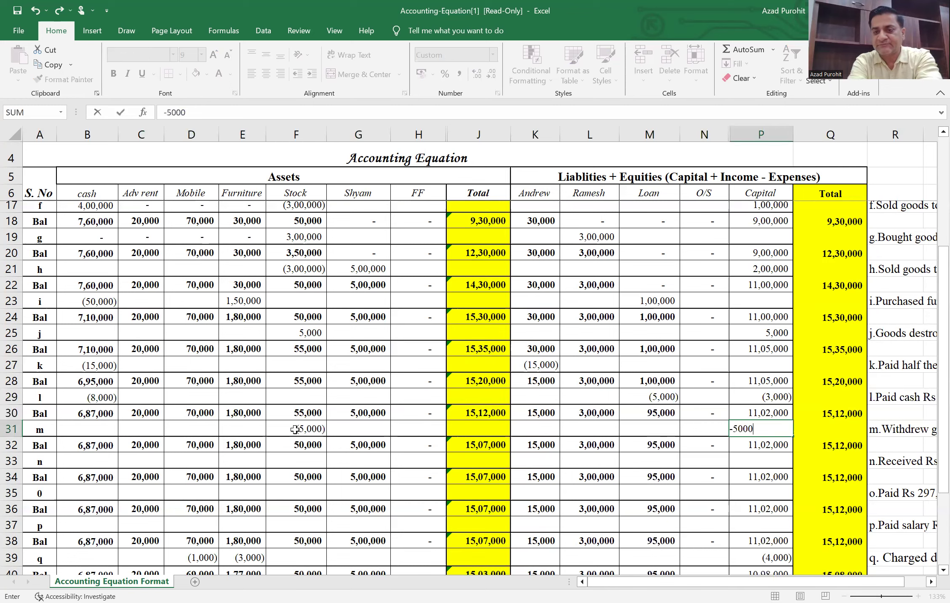
key(Return)
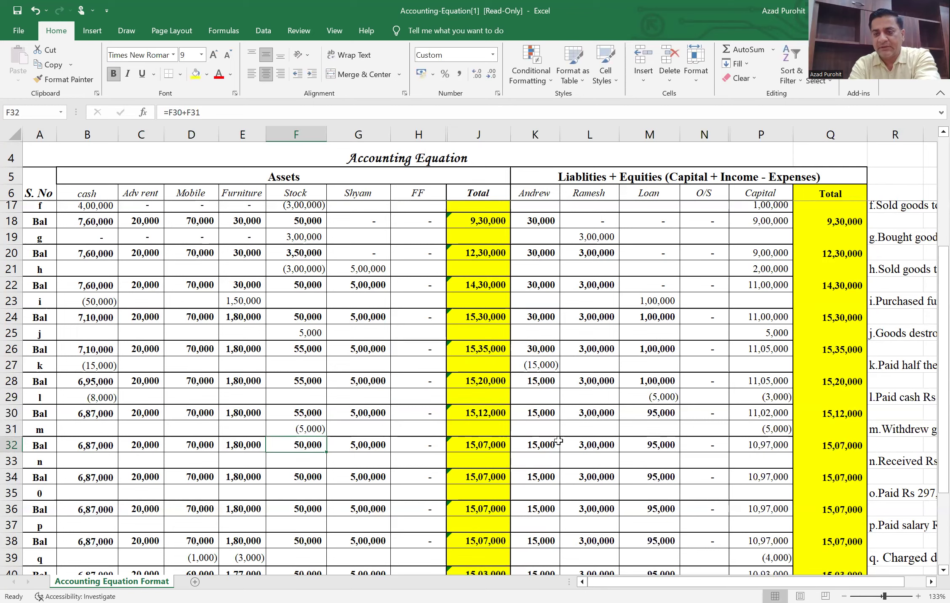
- Read the description of transaction n and enter 495000 under cash for the amount received in full settlement
click(888, 463)
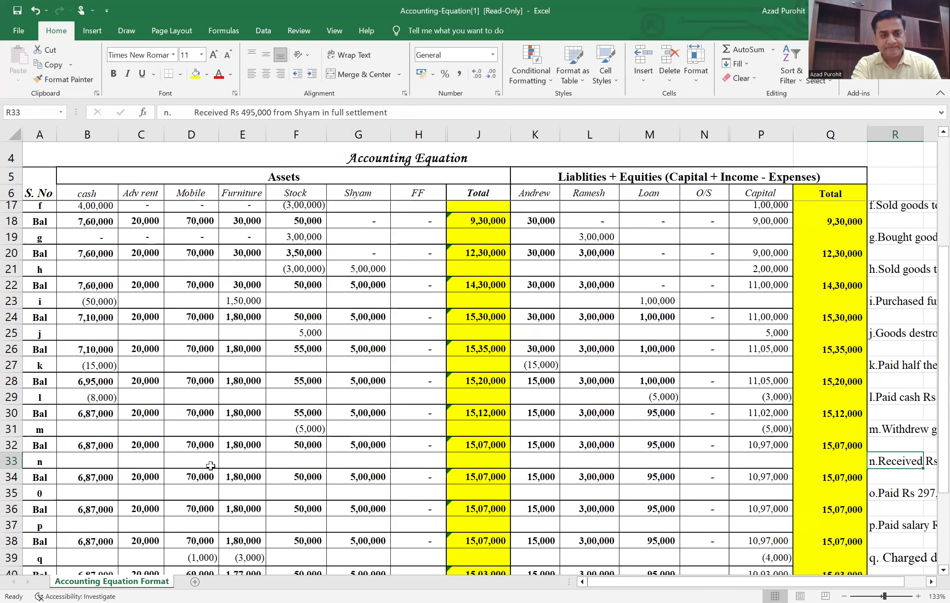
click(98, 460)
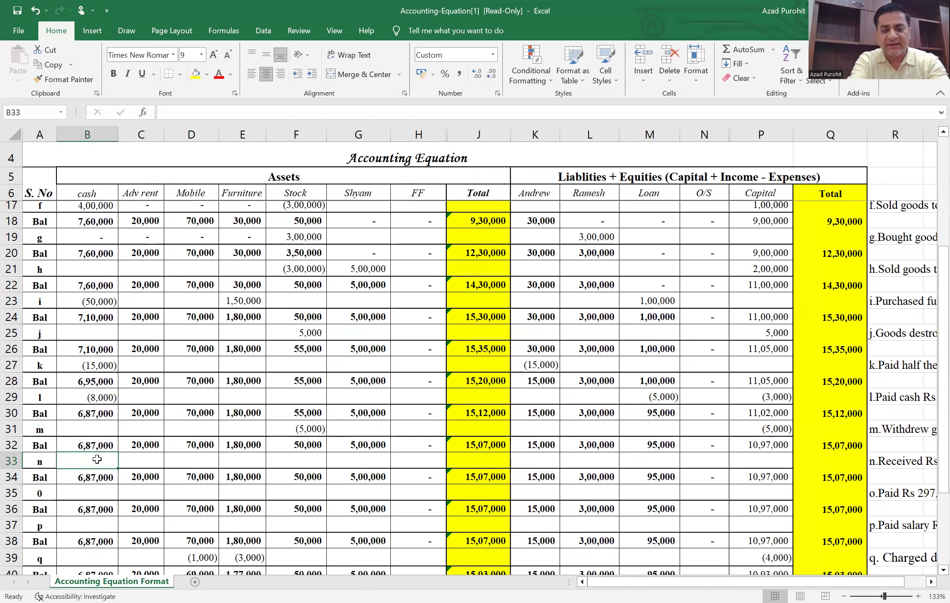
text(495000)
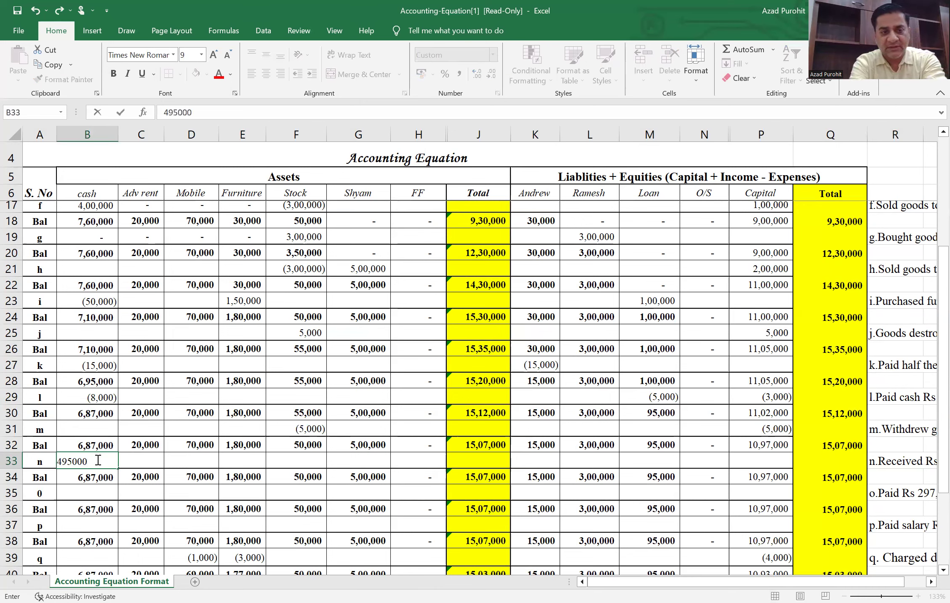
key(Right)
- Enter -500000 in the debtor's column of row n to clear the full amount receivable
key(Right)
key(Right)
key(Right)
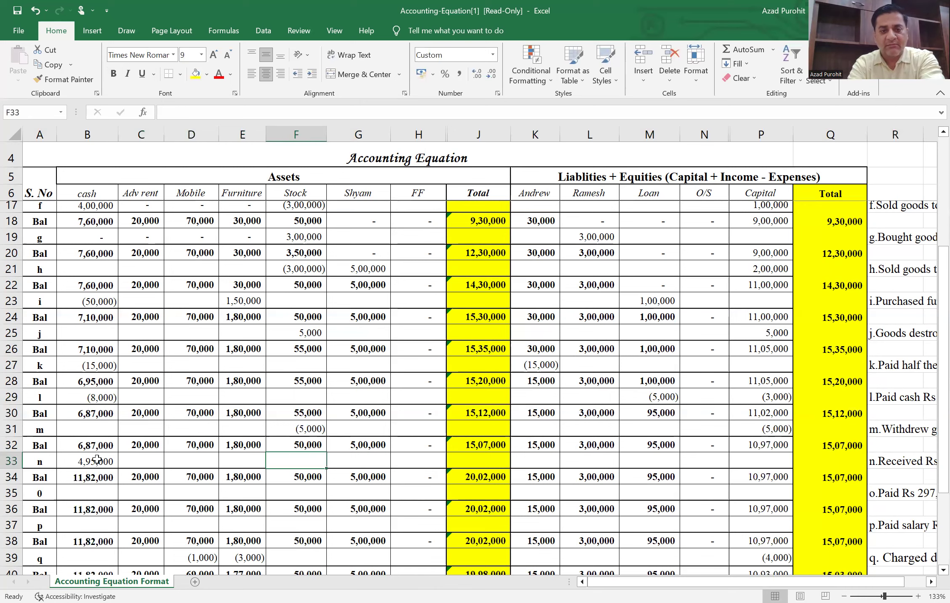
key(Right)
text(-)
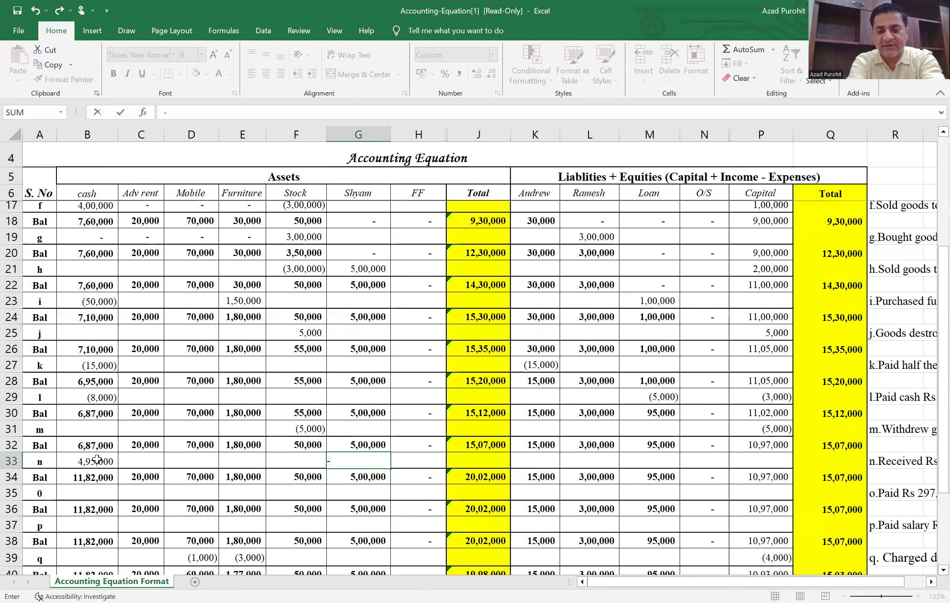
text(500000)
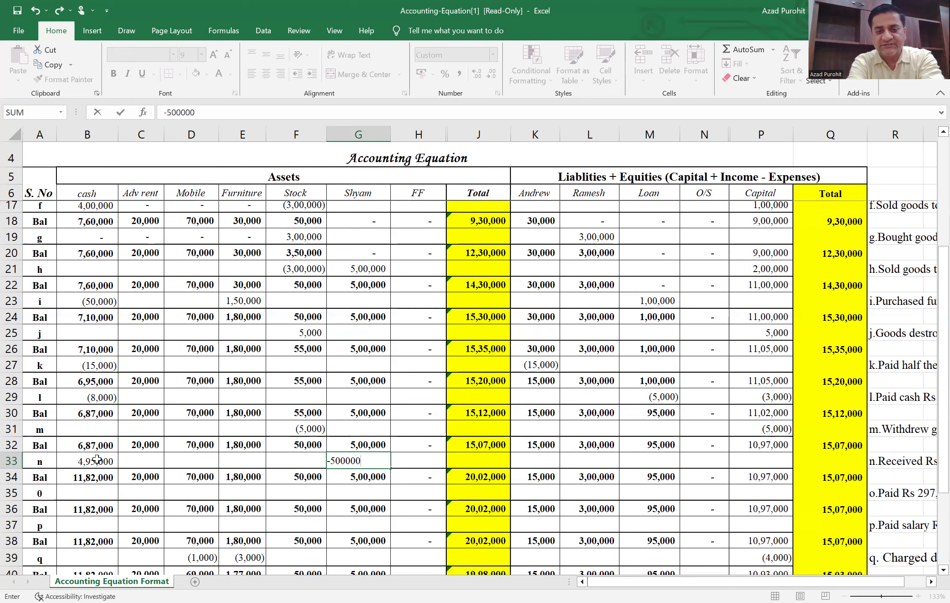
key(Right)
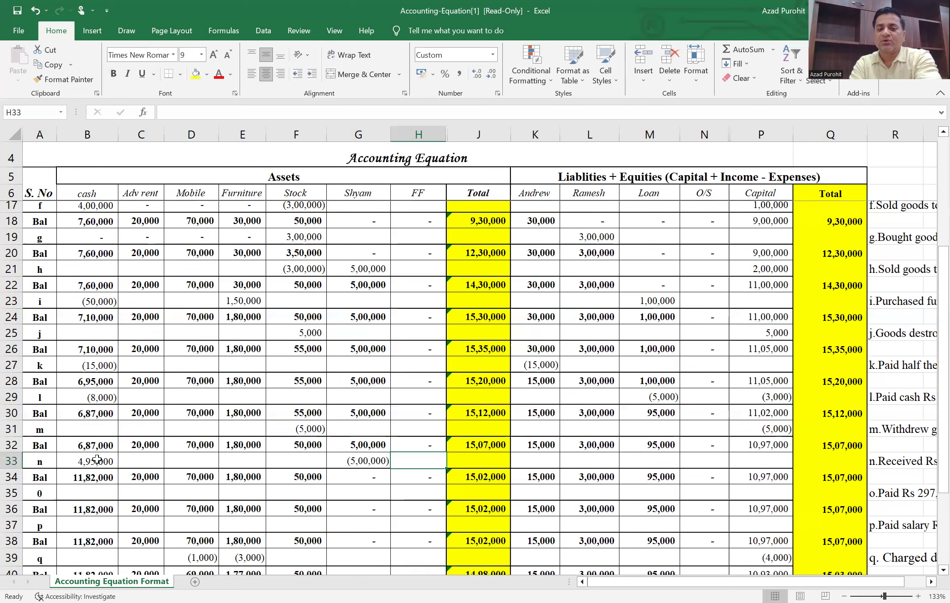
- Enter -5000 under Capital for the discount allowed in transaction n and review the balance row below it
key(Right)
key(Right)
key(Right)
key(Right)
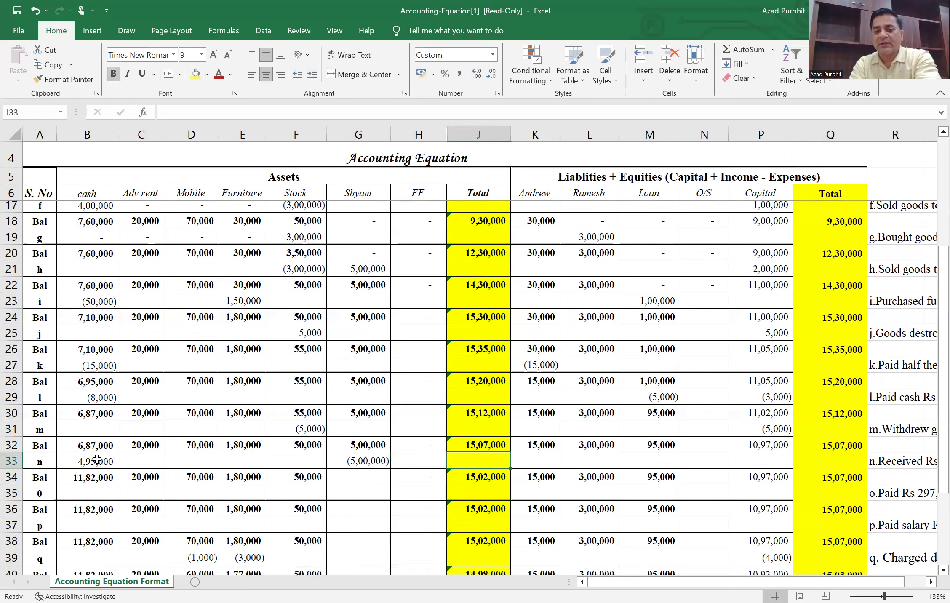
key(Right)
key(Right)
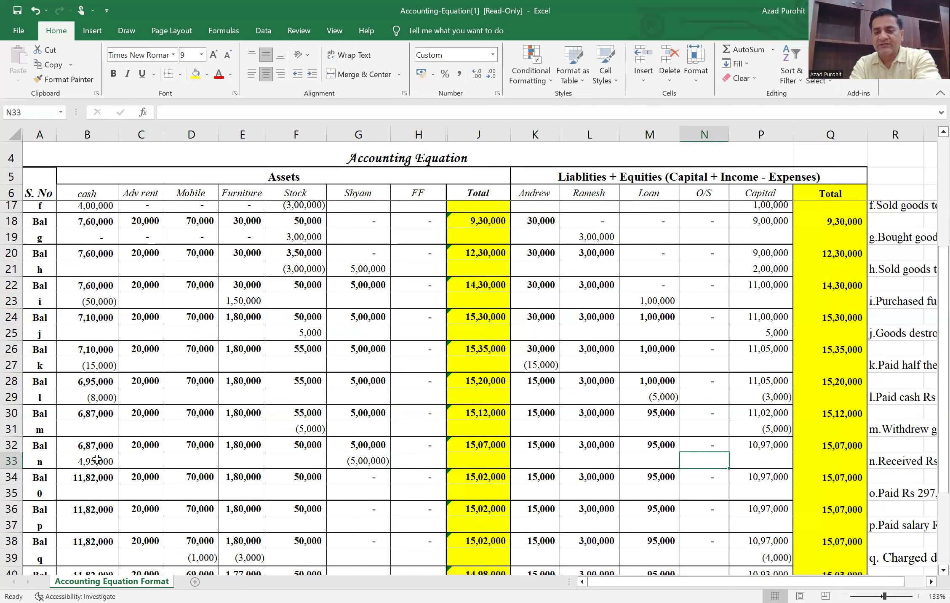
text(-)
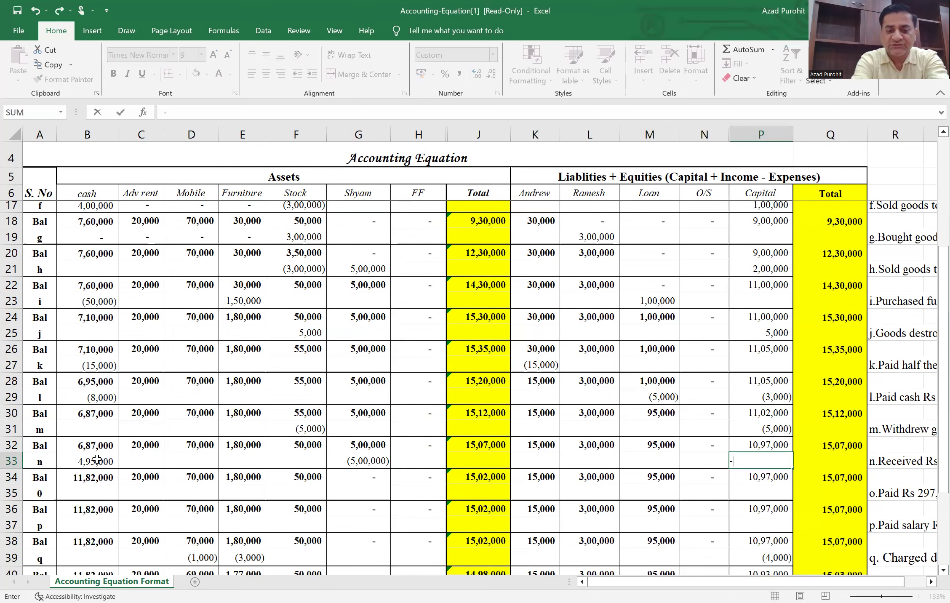
text(5000)
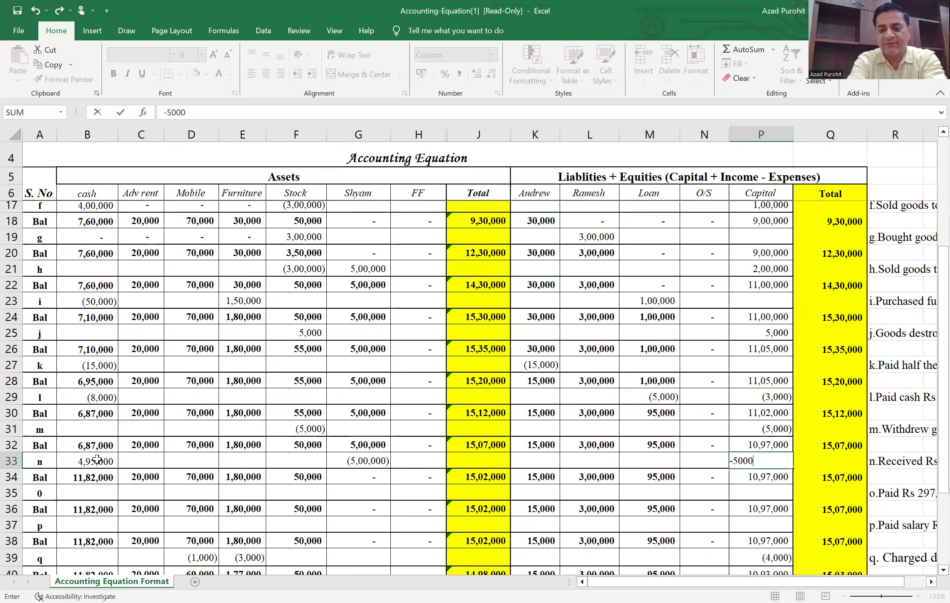
key(Return)
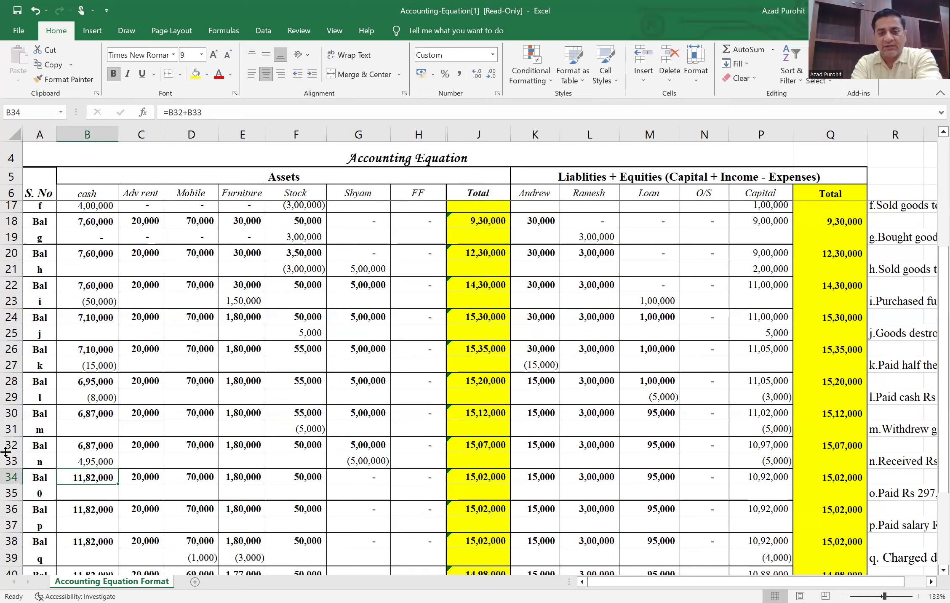
click(8, 477)
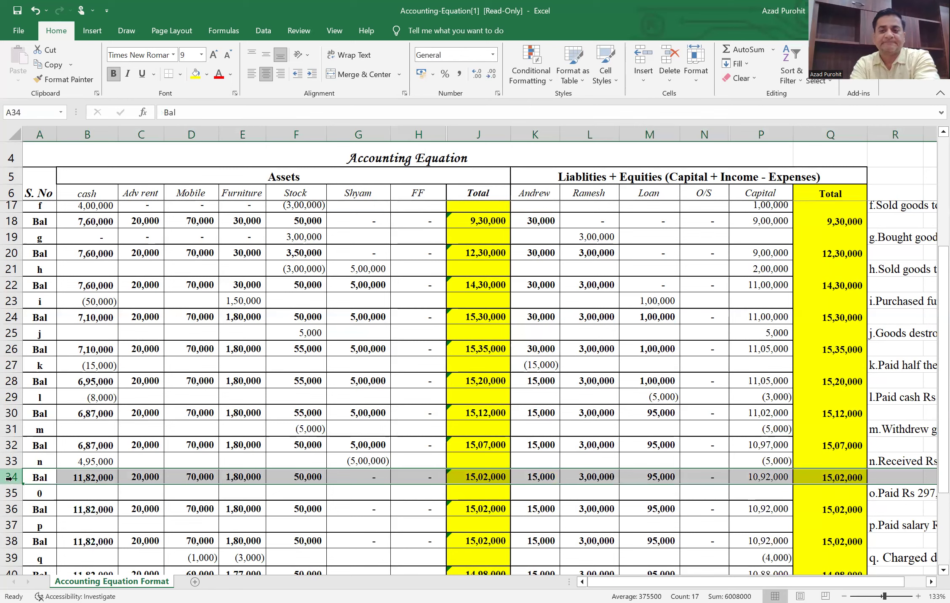
- Read the description of transaction o and enter -297000 under cash for the payment in full settlement
click(888, 495)
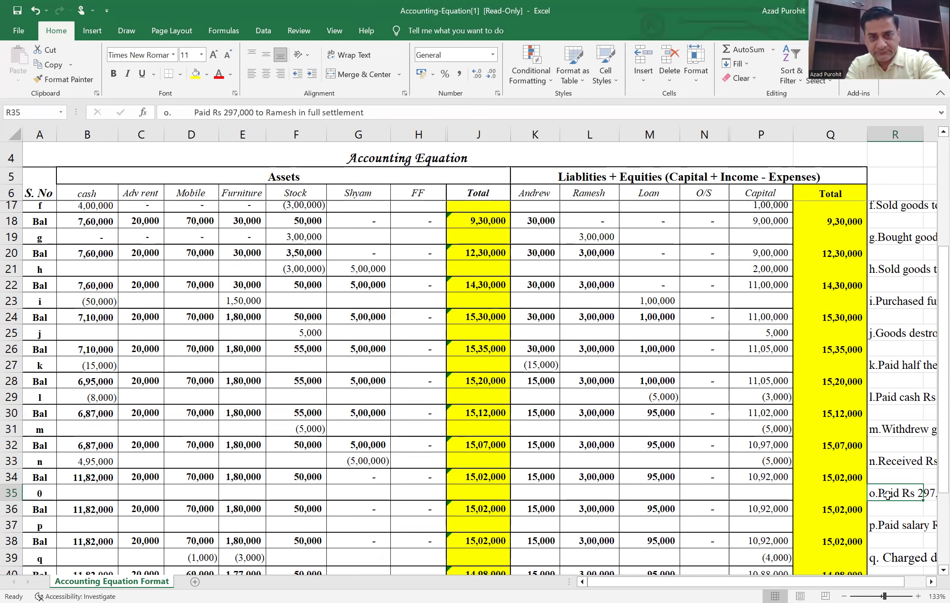
scroll(888, 495, up, 2)
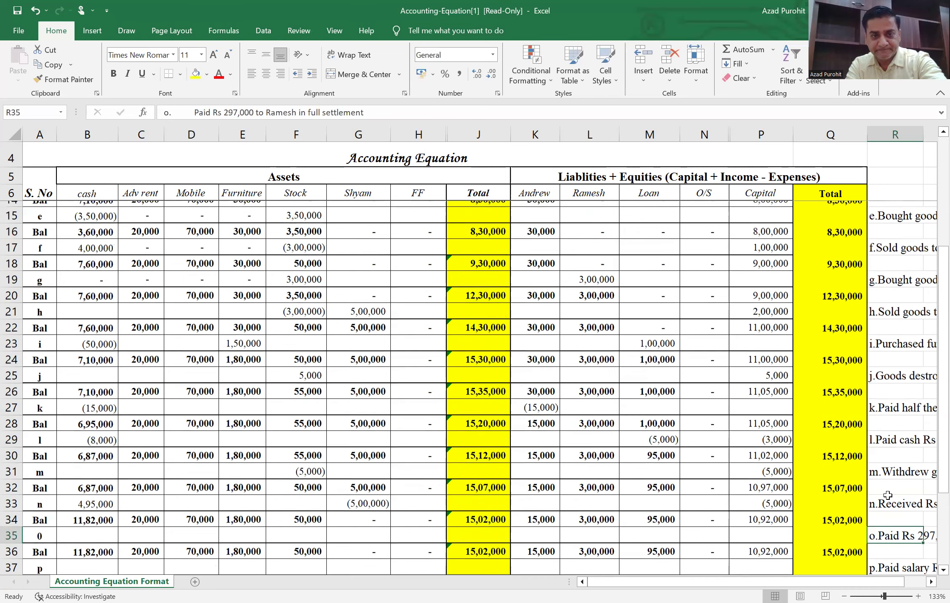
scroll(888, 496, down, 2)
scroll(887, 495, down, 1)
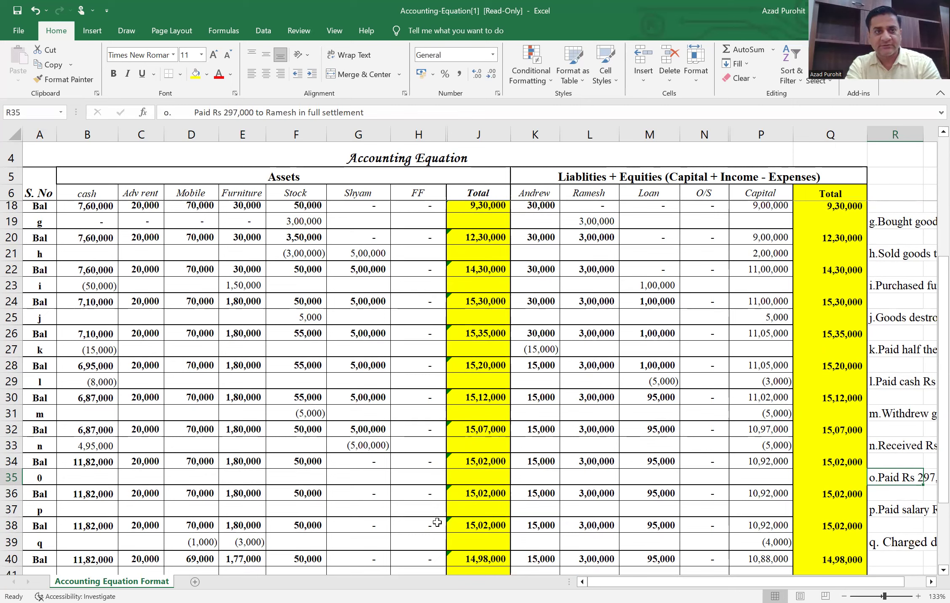
click(92, 476)
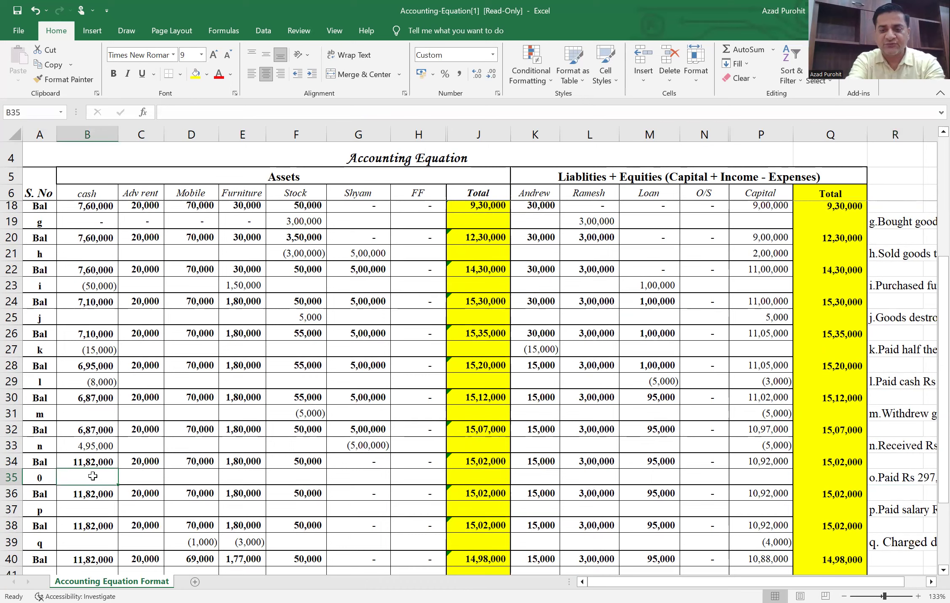
text(-297000)
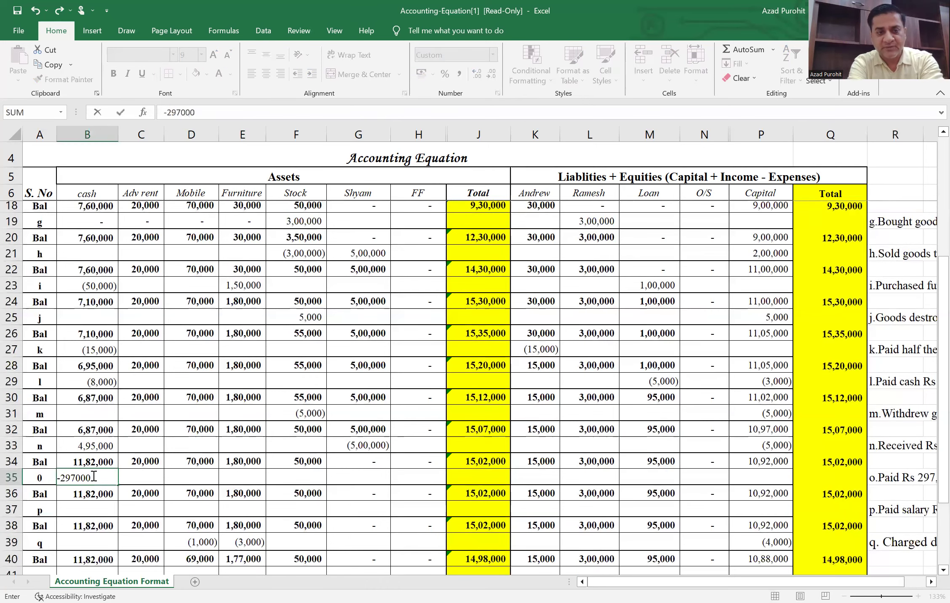
key(Tab)
- Enter -300000 in the column of the creditor paid in transaction o to clear the full amount owed
key(Tab)
key(Tab)
key(Tab)
key(Tab)
key(Tab)
key(Tab)
key(Tab)
key(Tab)
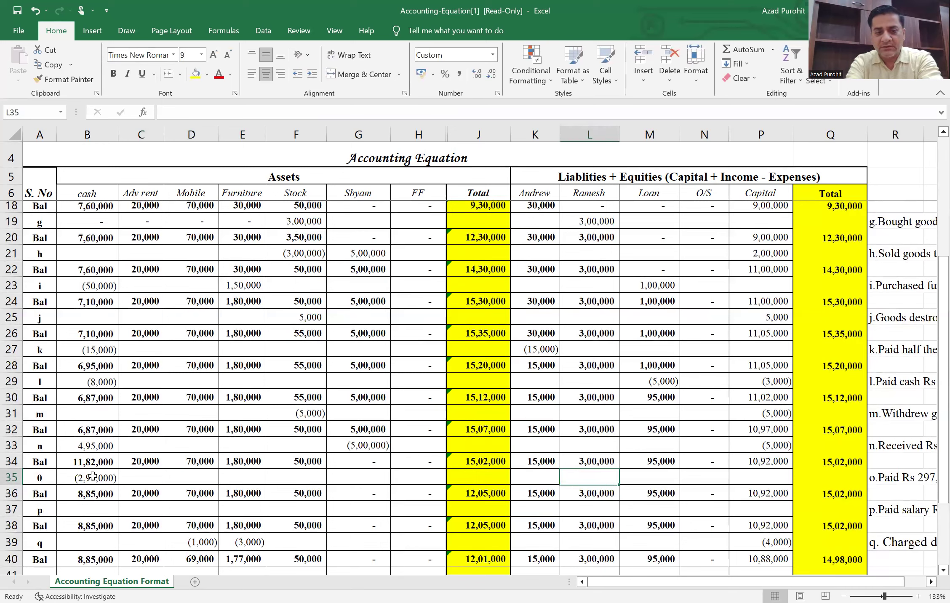
text(-30)
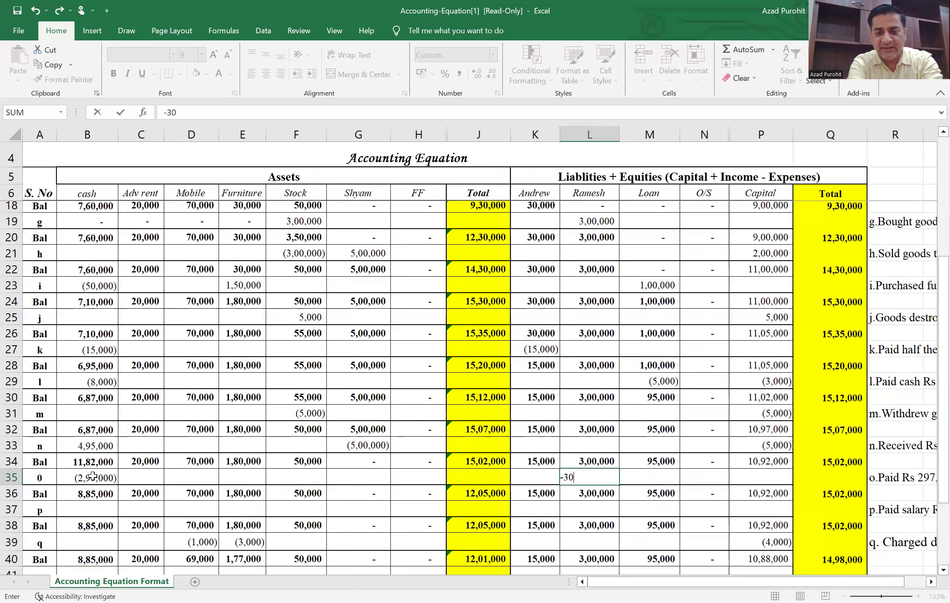
text(00000,000))
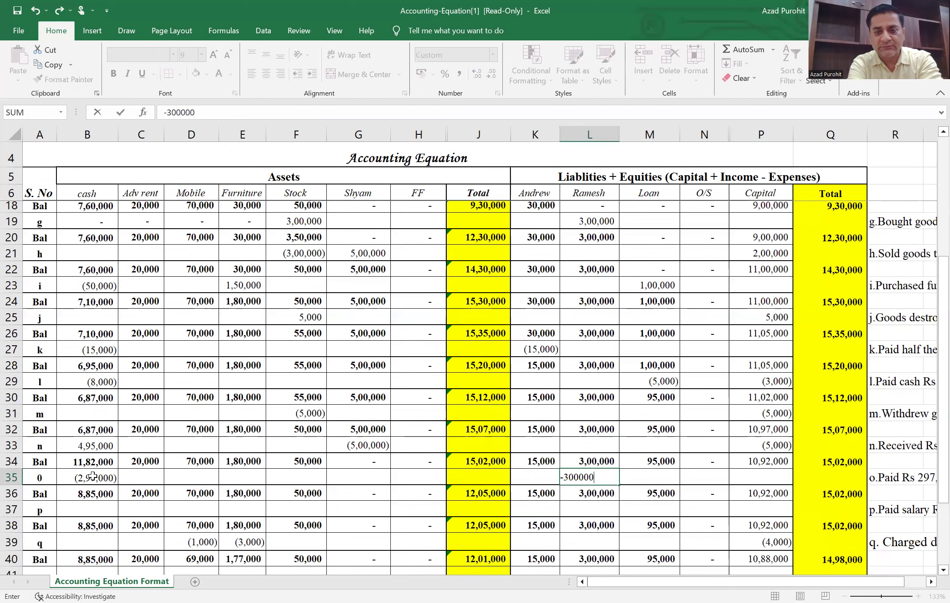
key(Tab)
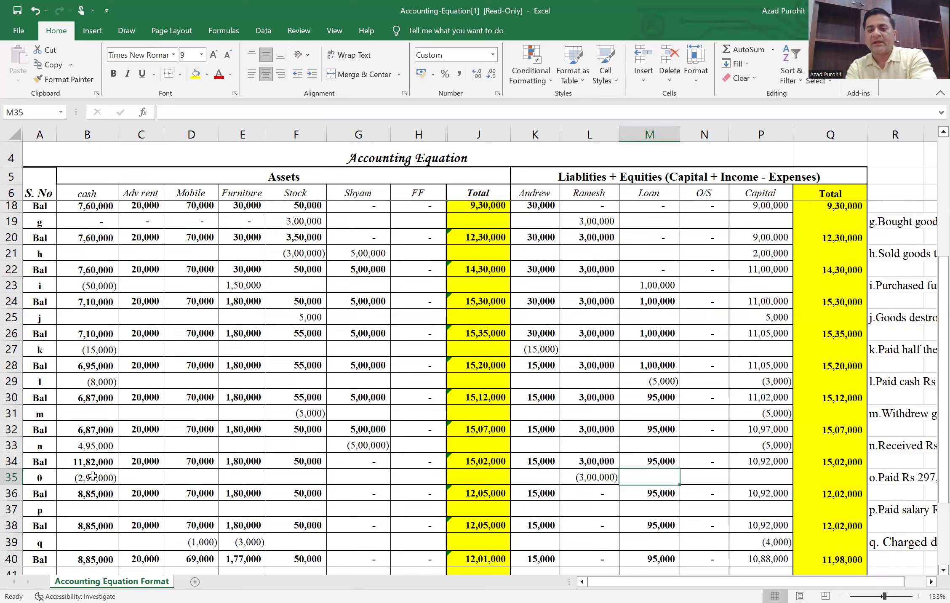
- Enter 3000 under Capital for the discount received in transaction o and review the balance row below it
key(Tab)
key(Tab)
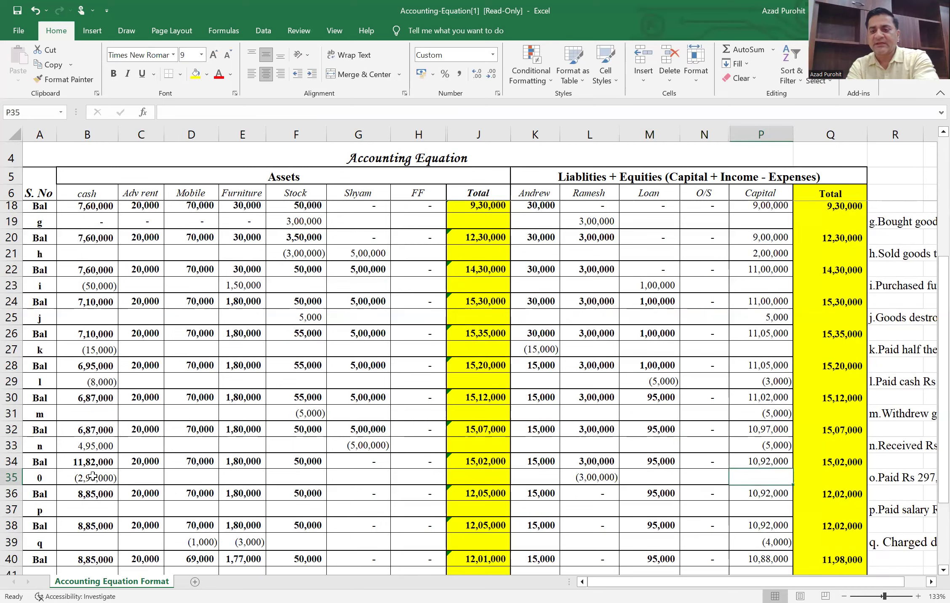
text(3000)
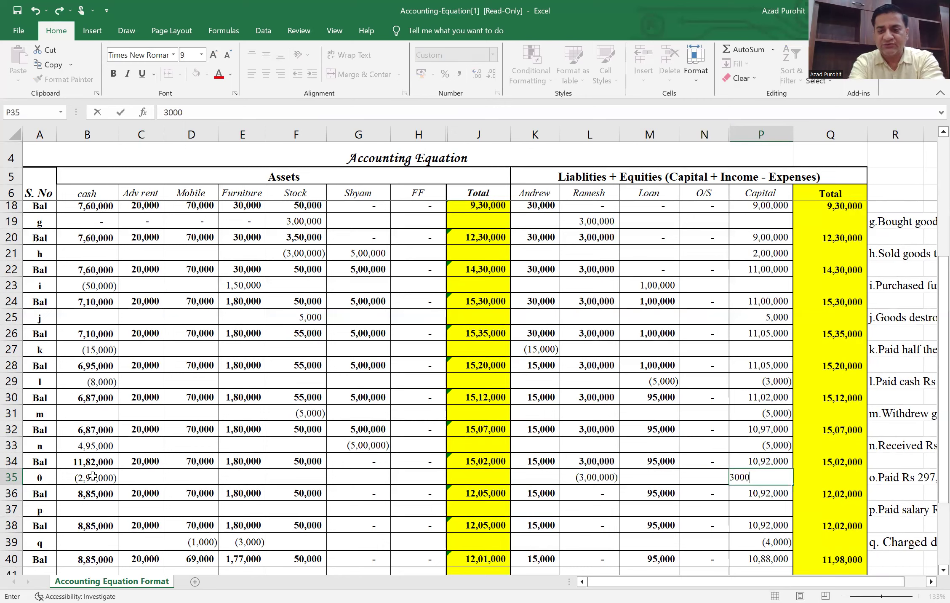
key(Return)
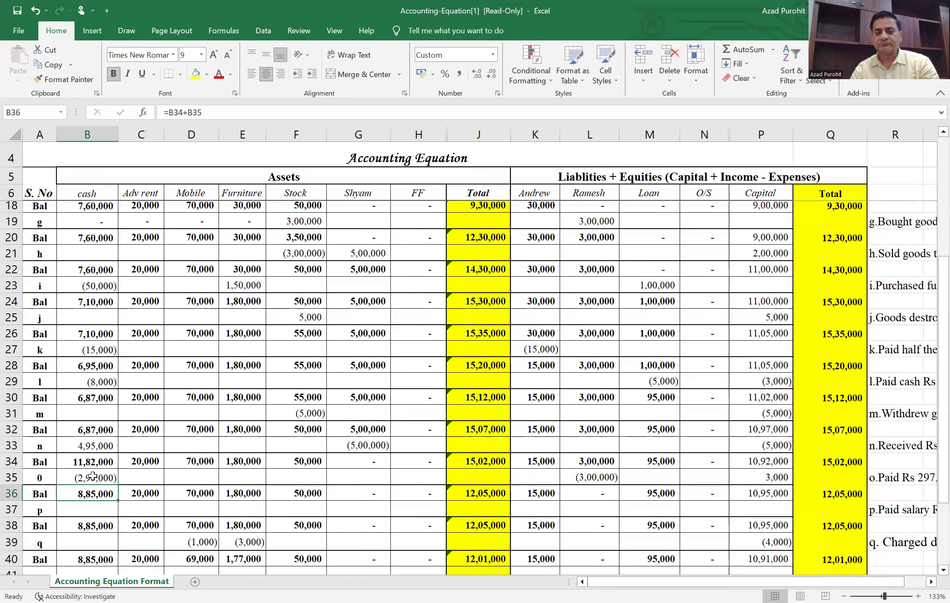
click(9, 494)
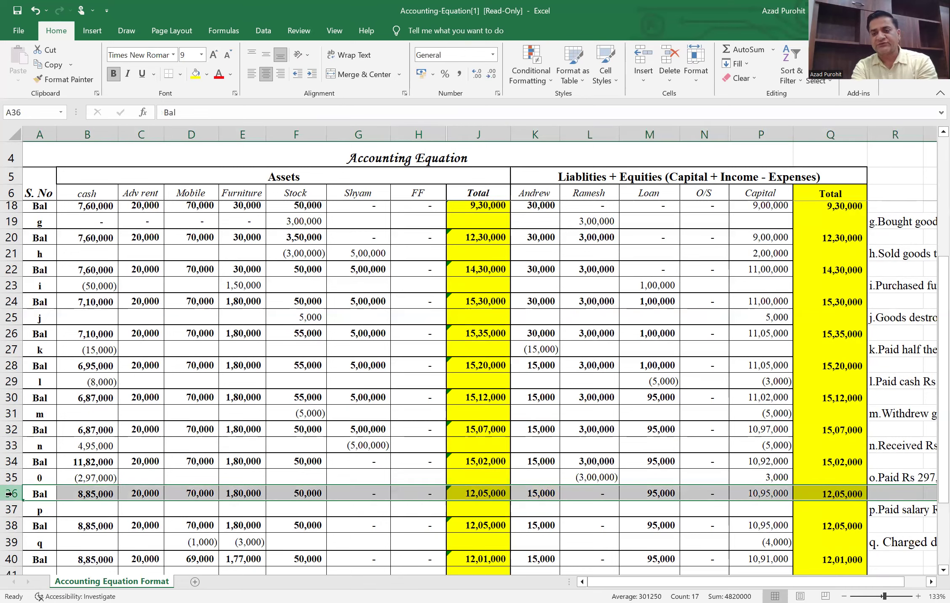
- Read the description of transaction p and enter -6000 under Capital for the total salary expense
click(893, 510)
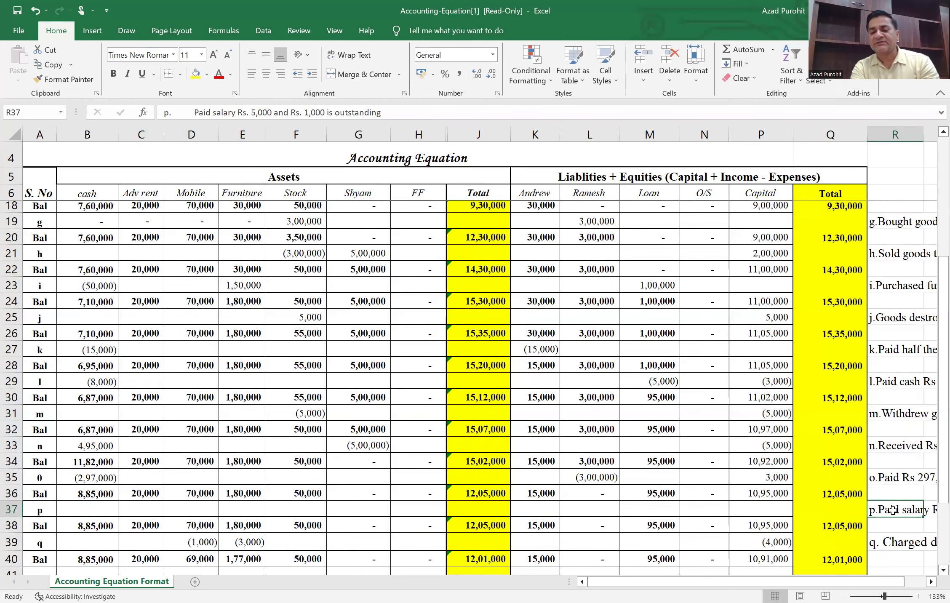
click(773, 506)
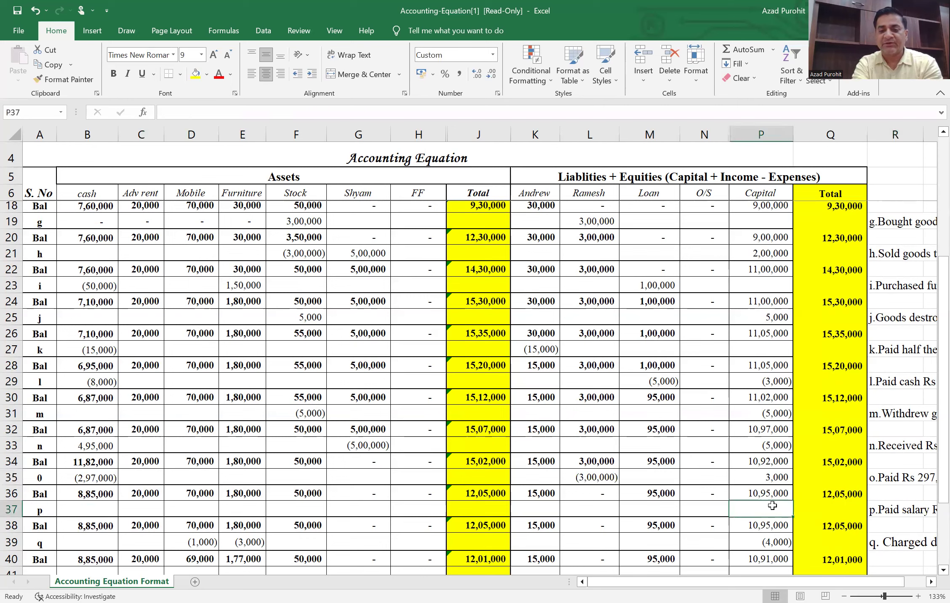
text(-6000)
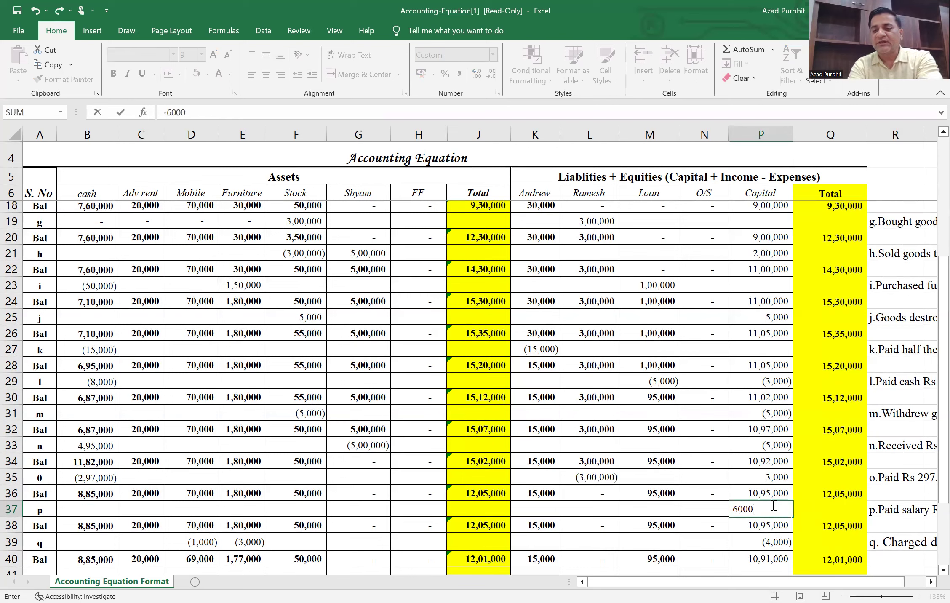
key(Left)
- Enter 1000 under O/S for the outstanding salary in transaction p
key(Left)
key(Left)
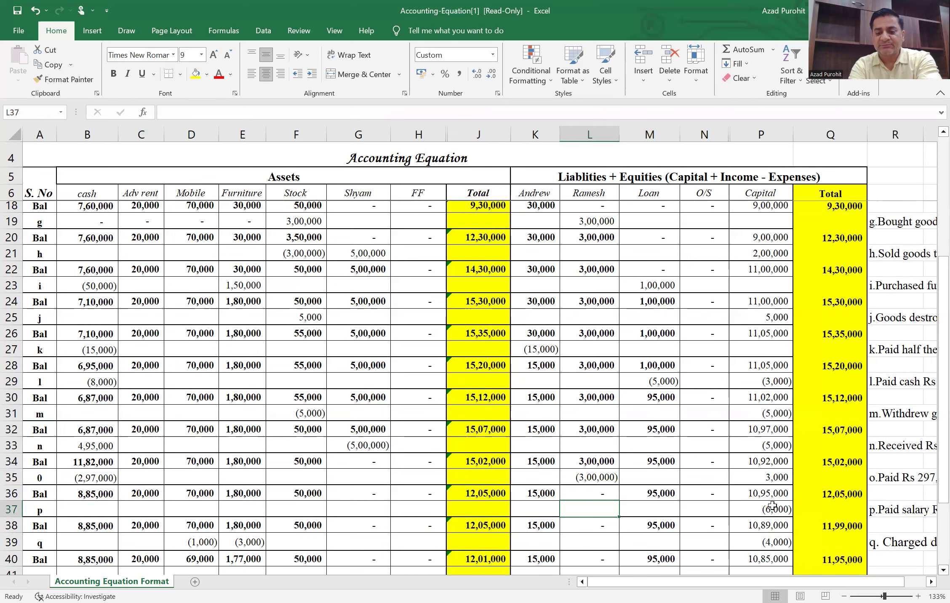
key(Right)
key(Right)
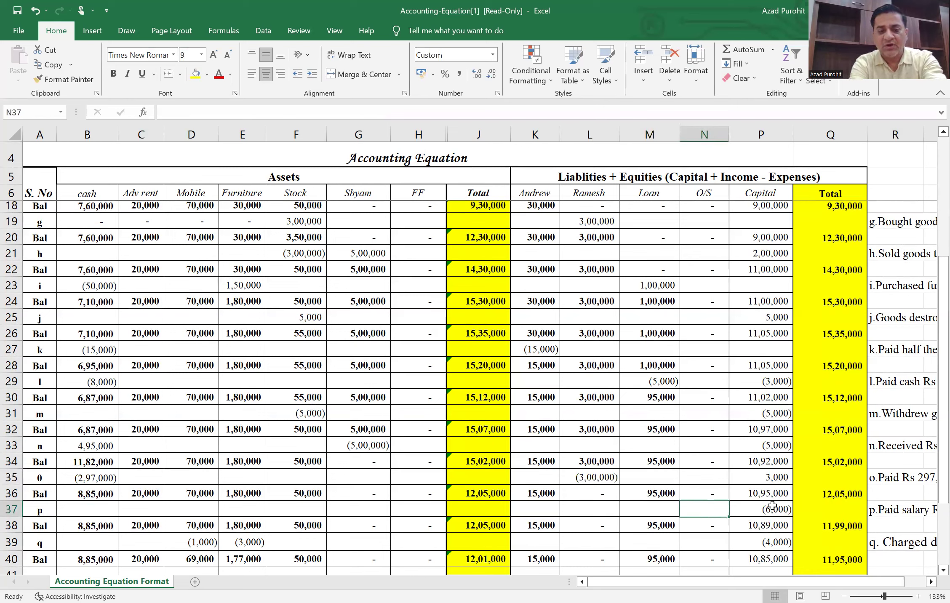
text(1000)
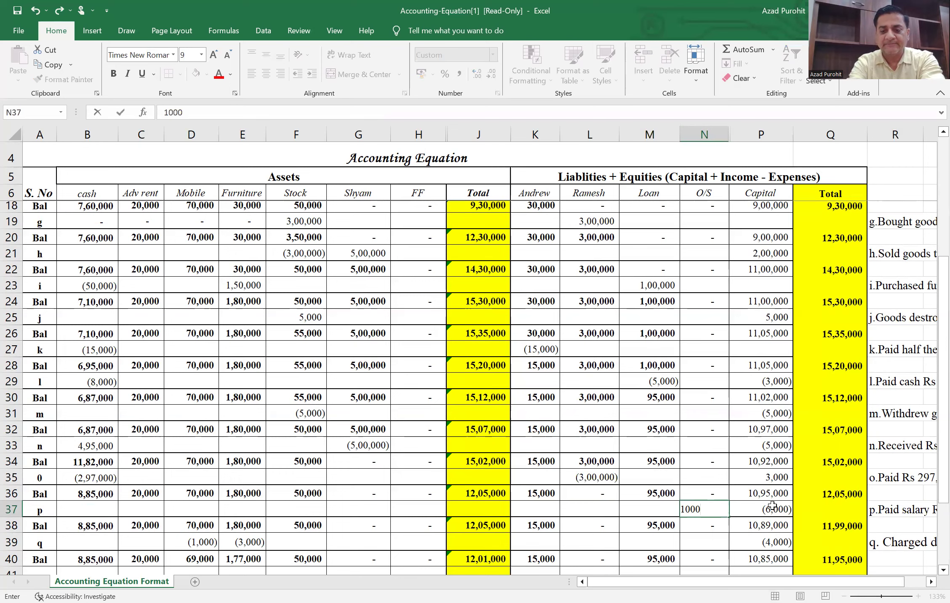
key(Left)
- Enter -5000 under cash for the salary paid in transaction p
key(Left)
key(Left)
key(Left)
key(Left)
key(Left)
key(Left)
key(Left)
key(Left)
key(Left)
key(Left)
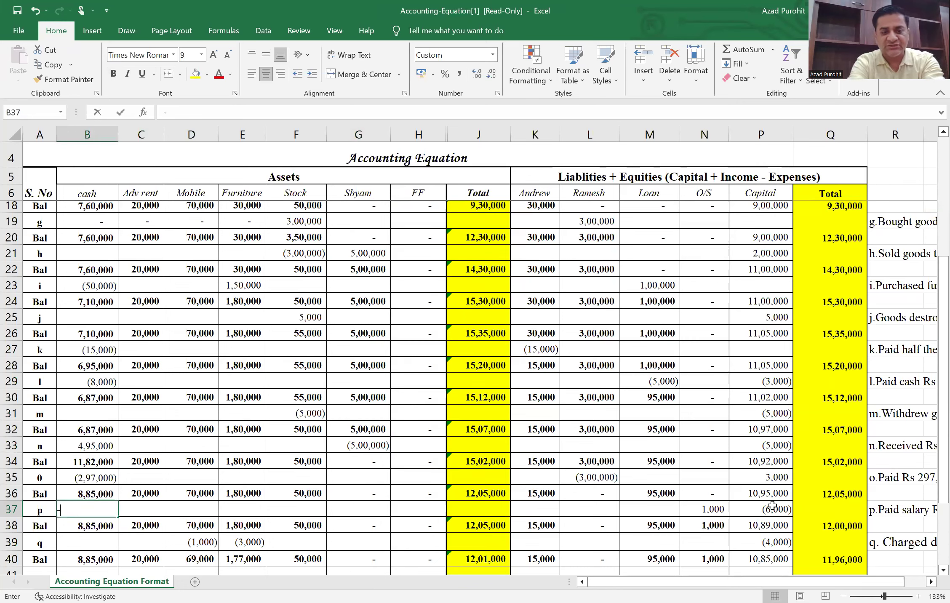
text(-5000)
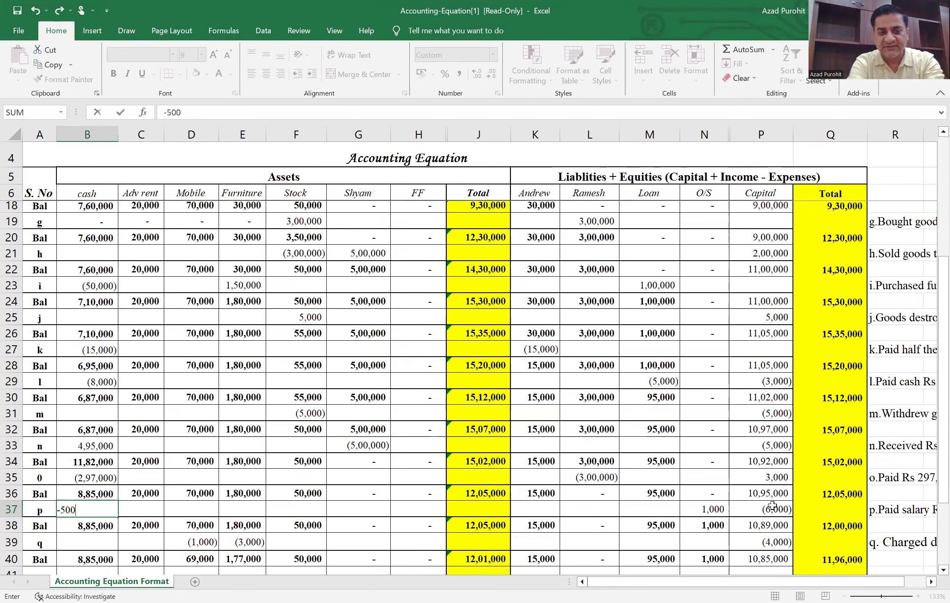
key(Tab)
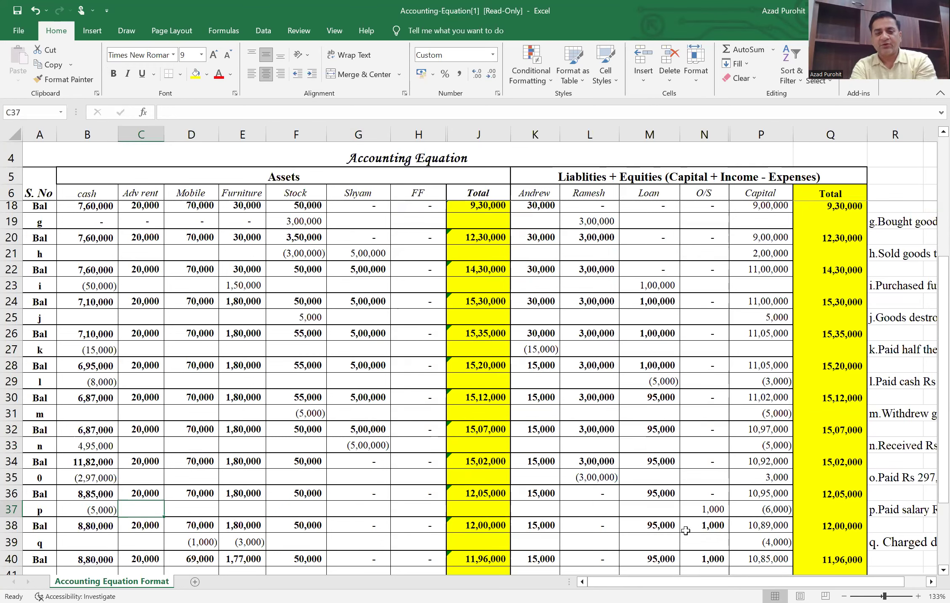
- Review the balance row below transaction p and examine transaction q's description and its depreciation entries under Mobile and Furniture
click(9, 525)
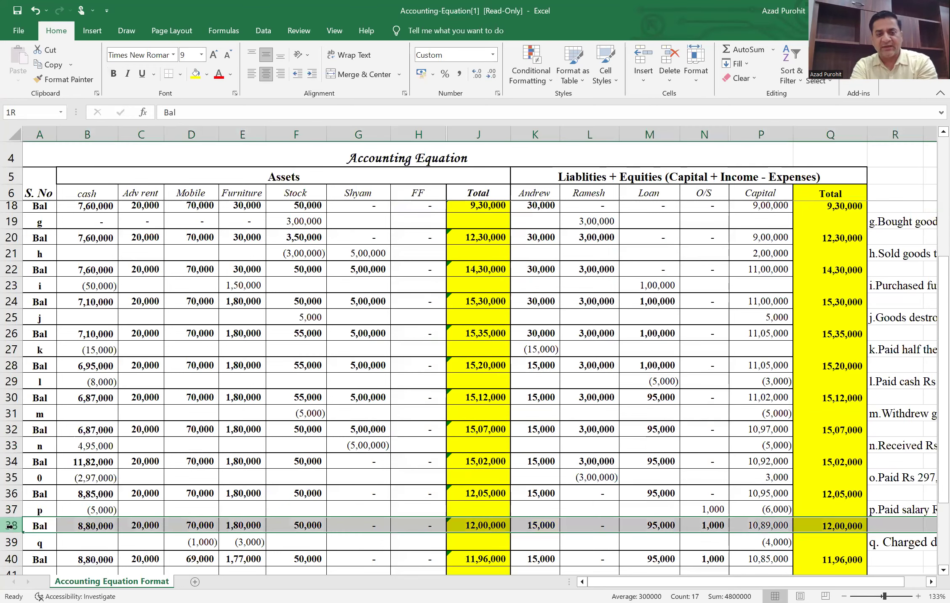
click(895, 542)
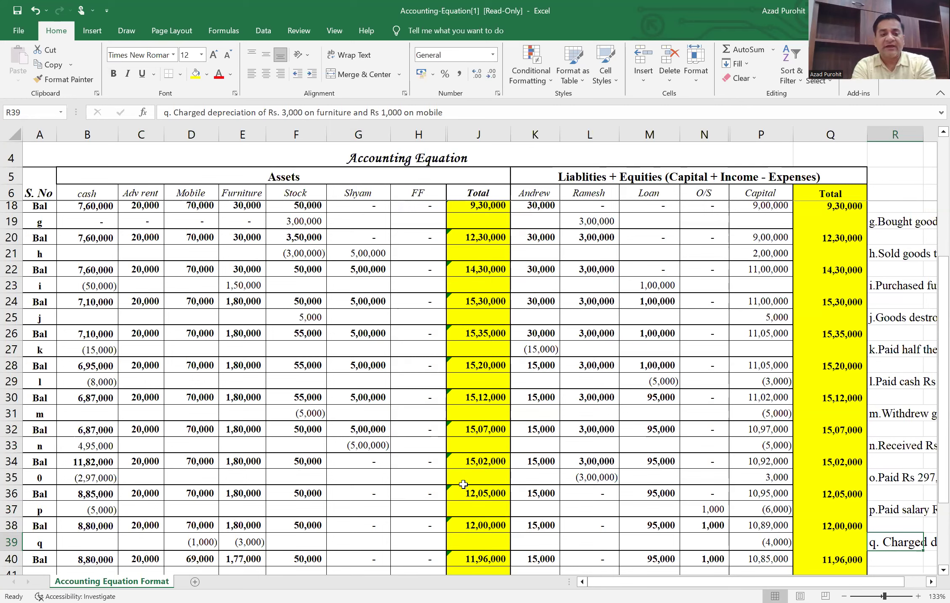
click(191, 133)
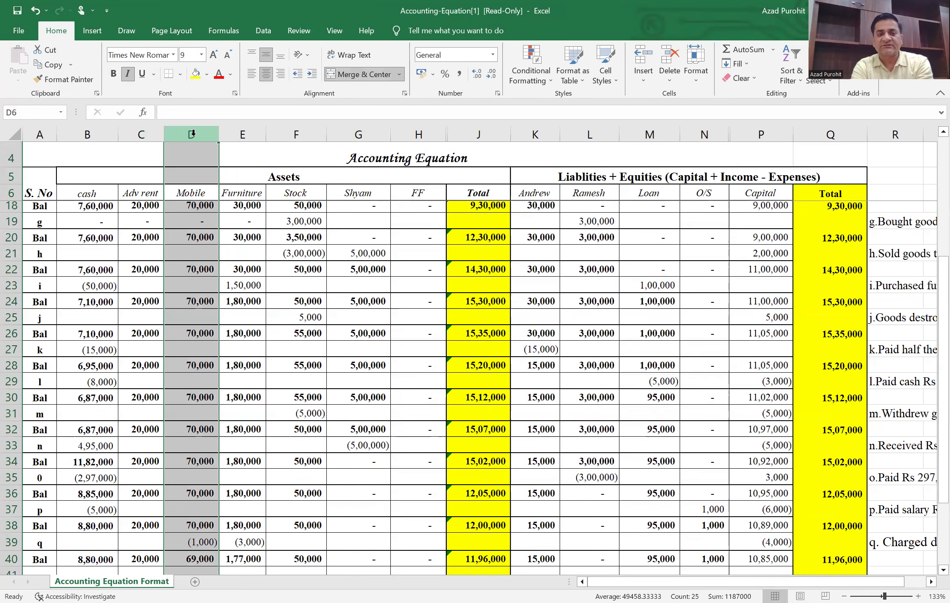
click(243, 134)
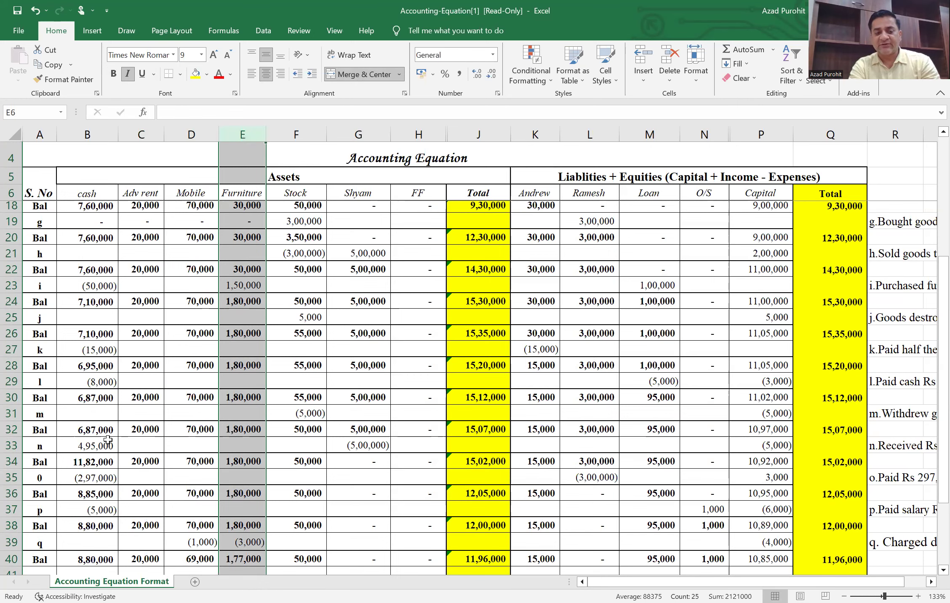
click(11, 543)
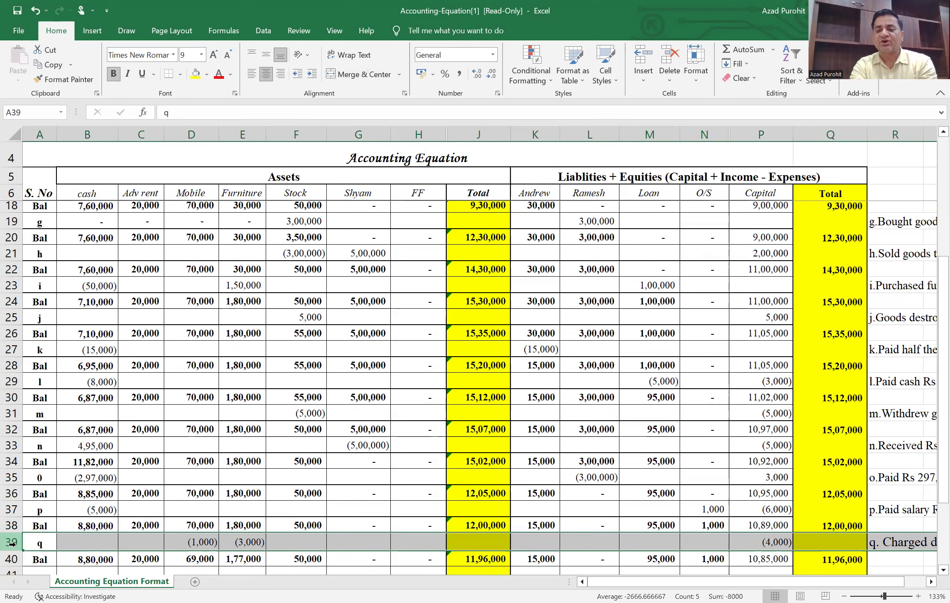
- Examine the balance row below transaction q across all asset, liability and capital columns and compare the totals of both sides
click(9, 560)
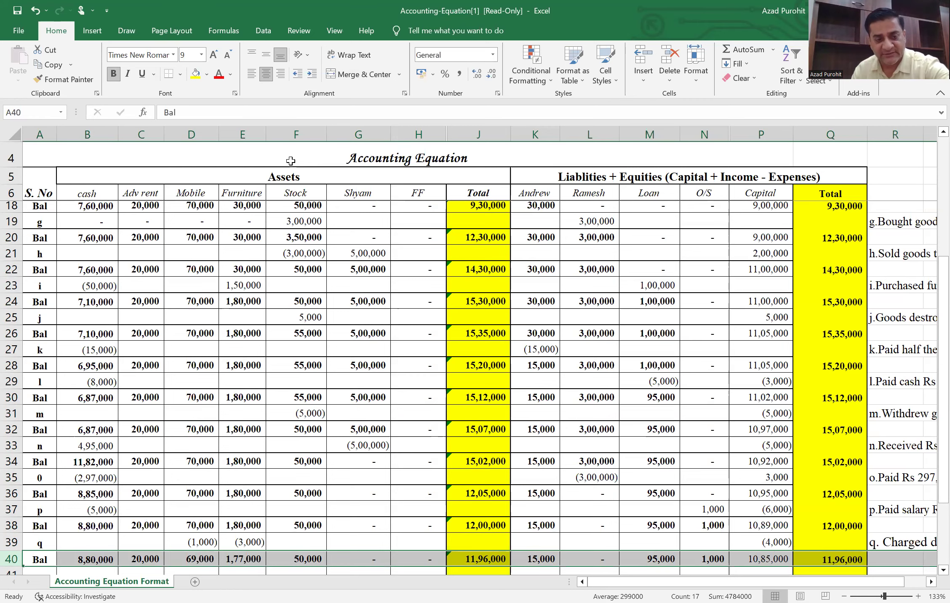
ctrl+scroll(291, 161, up, 7)
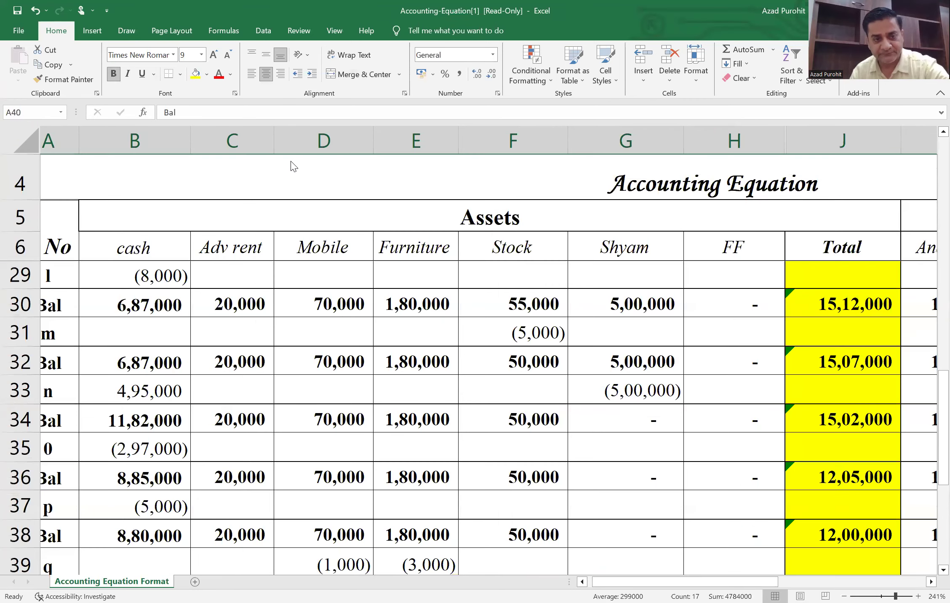
scroll(293, 166, down, 2)
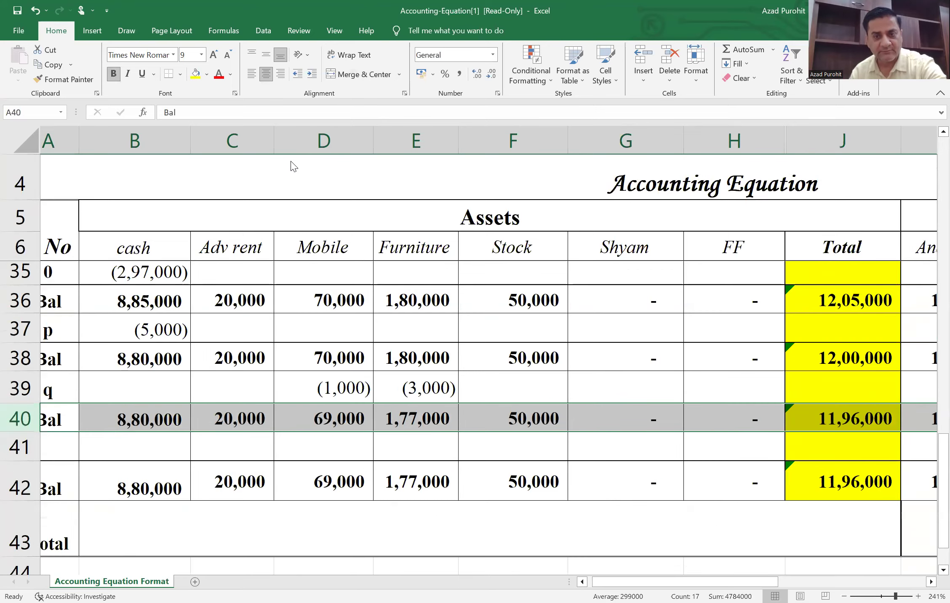
scroll(294, 167, left, 1)
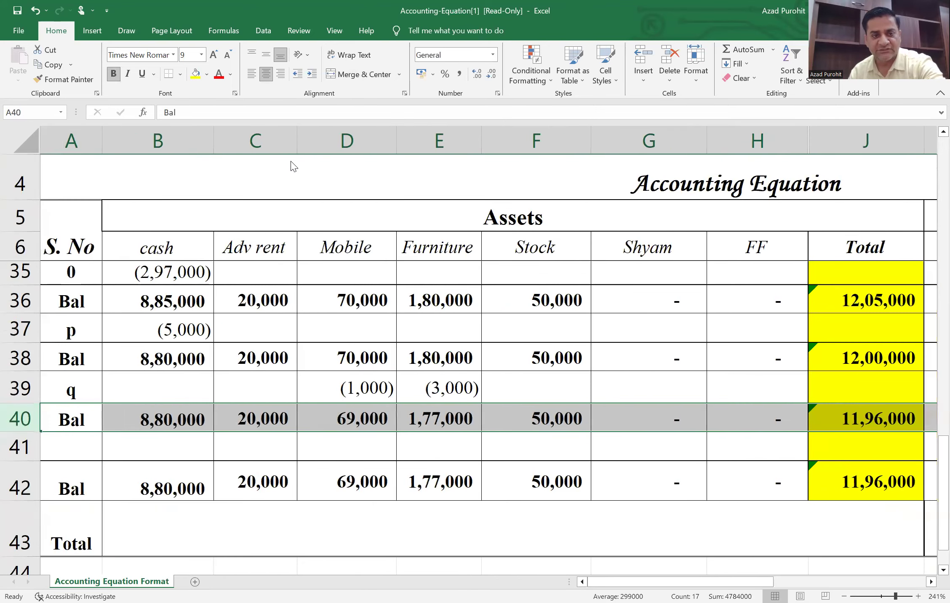
scroll(294, 167, up, 1)
scroll(294, 166, up, 1)
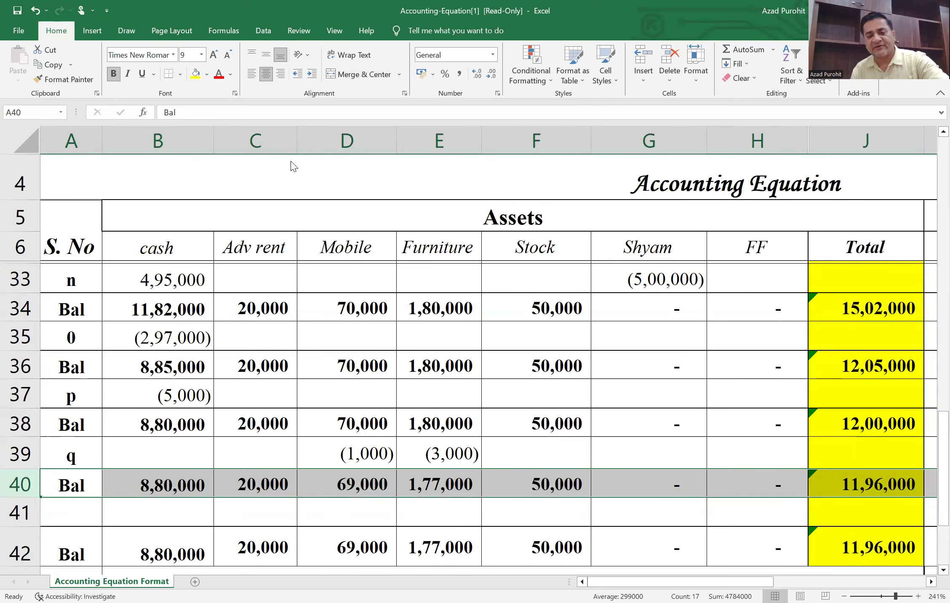
scroll(294, 166, right, 3)
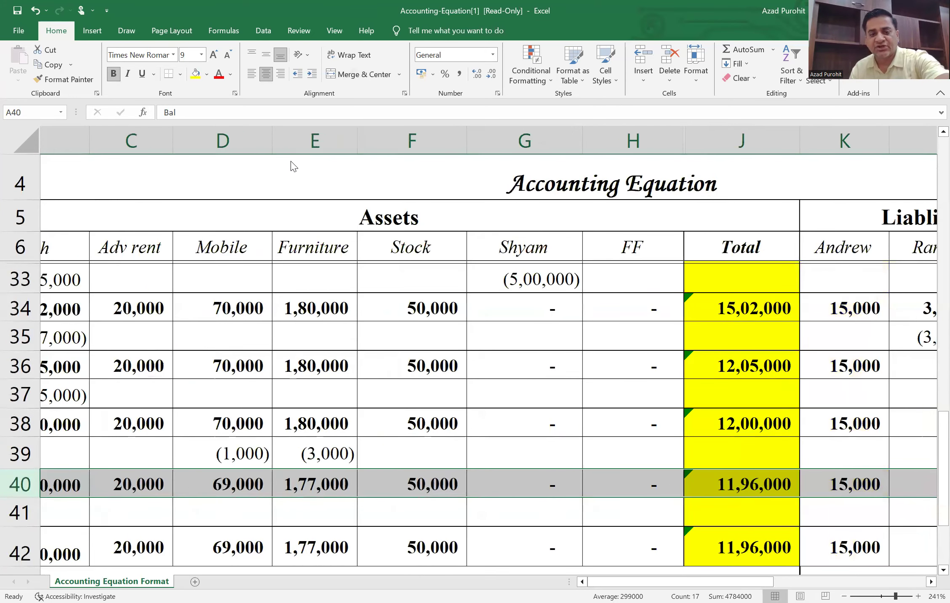
scroll(294, 166, right, 2)
scroll(293, 166, right, 1)
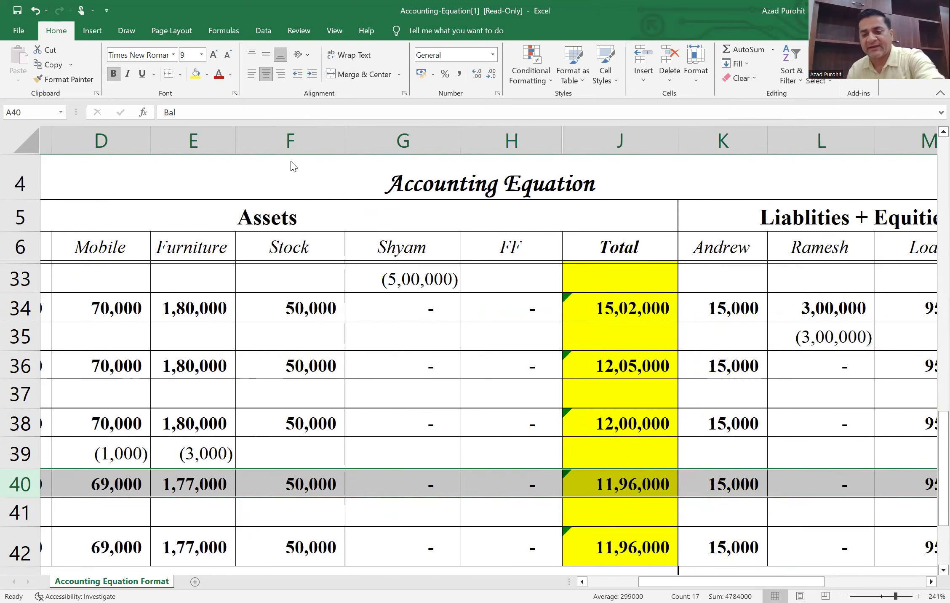
scroll(294, 166, right, 1)
scroll(294, 167, right, 3)
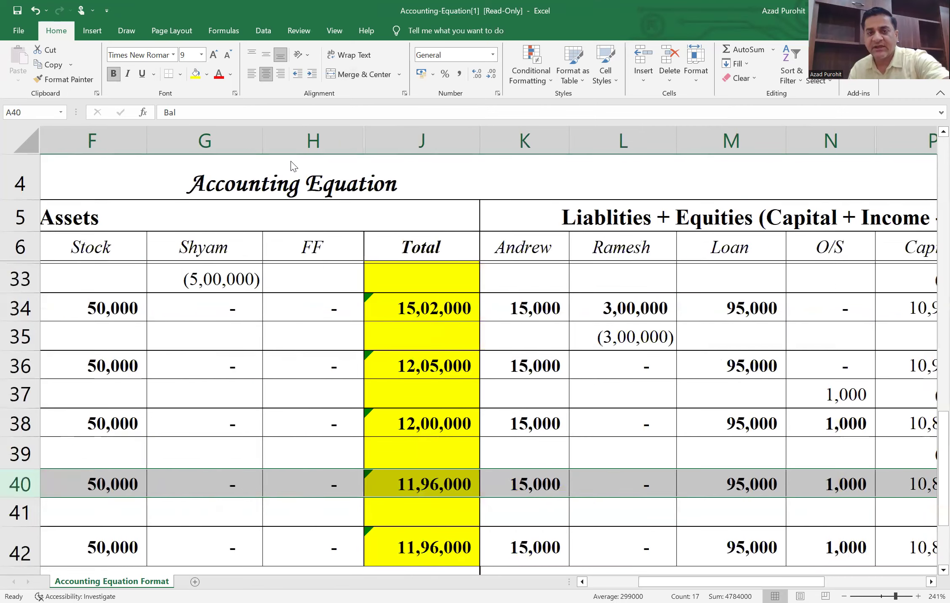
scroll(294, 167, right, 2)
scroll(293, 167, right, 1)
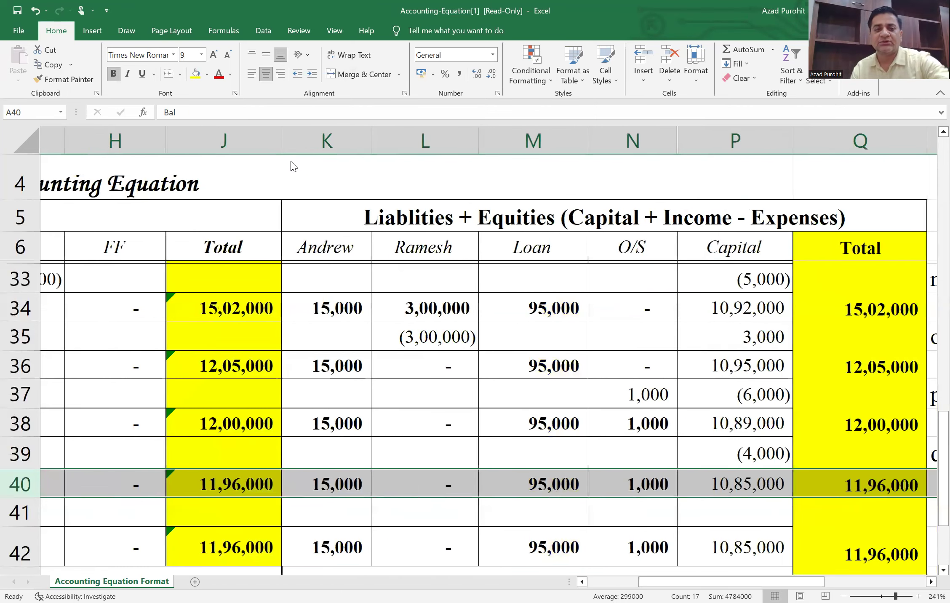